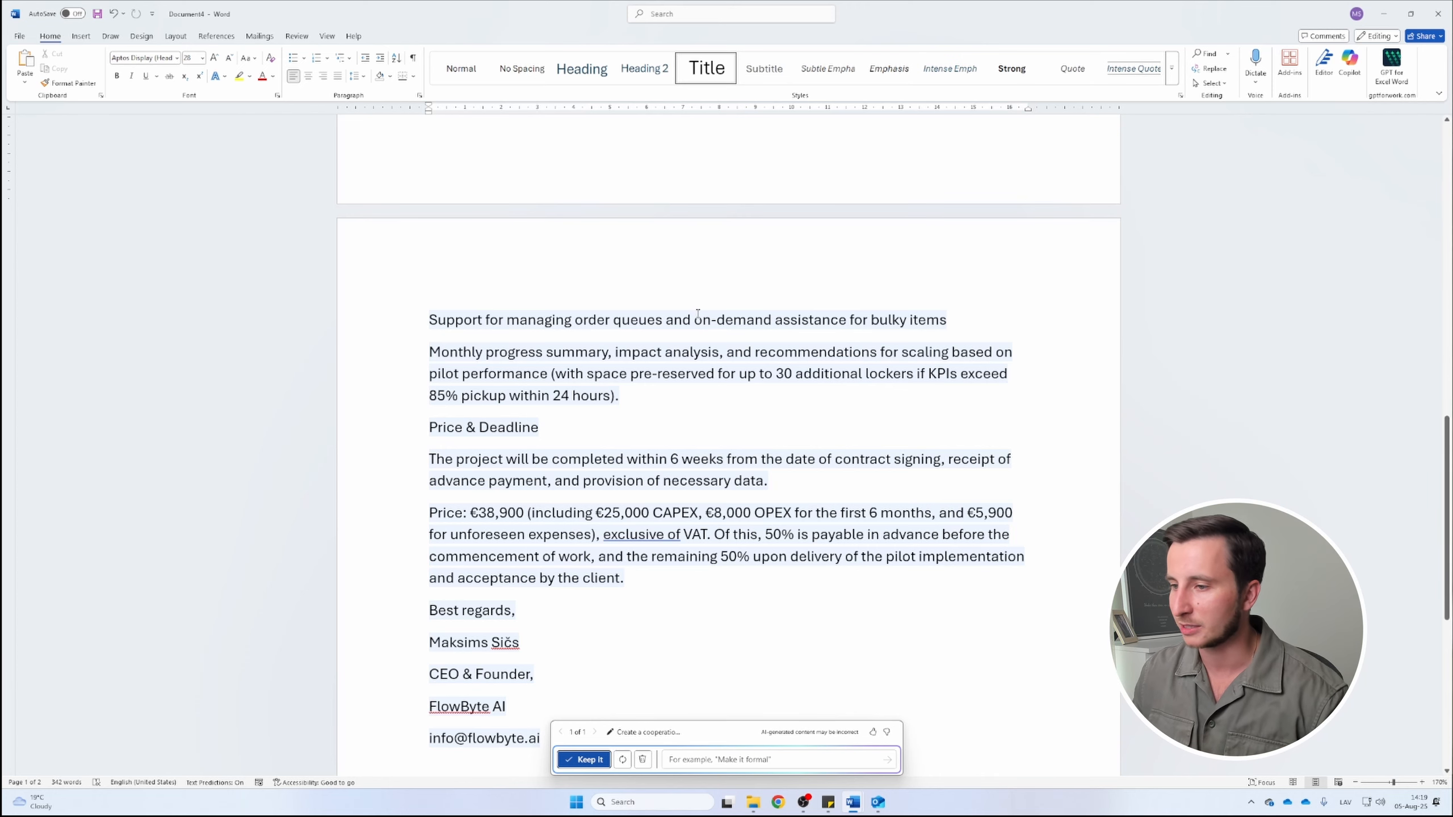
pyautogui.scroll(15, 698, 314)
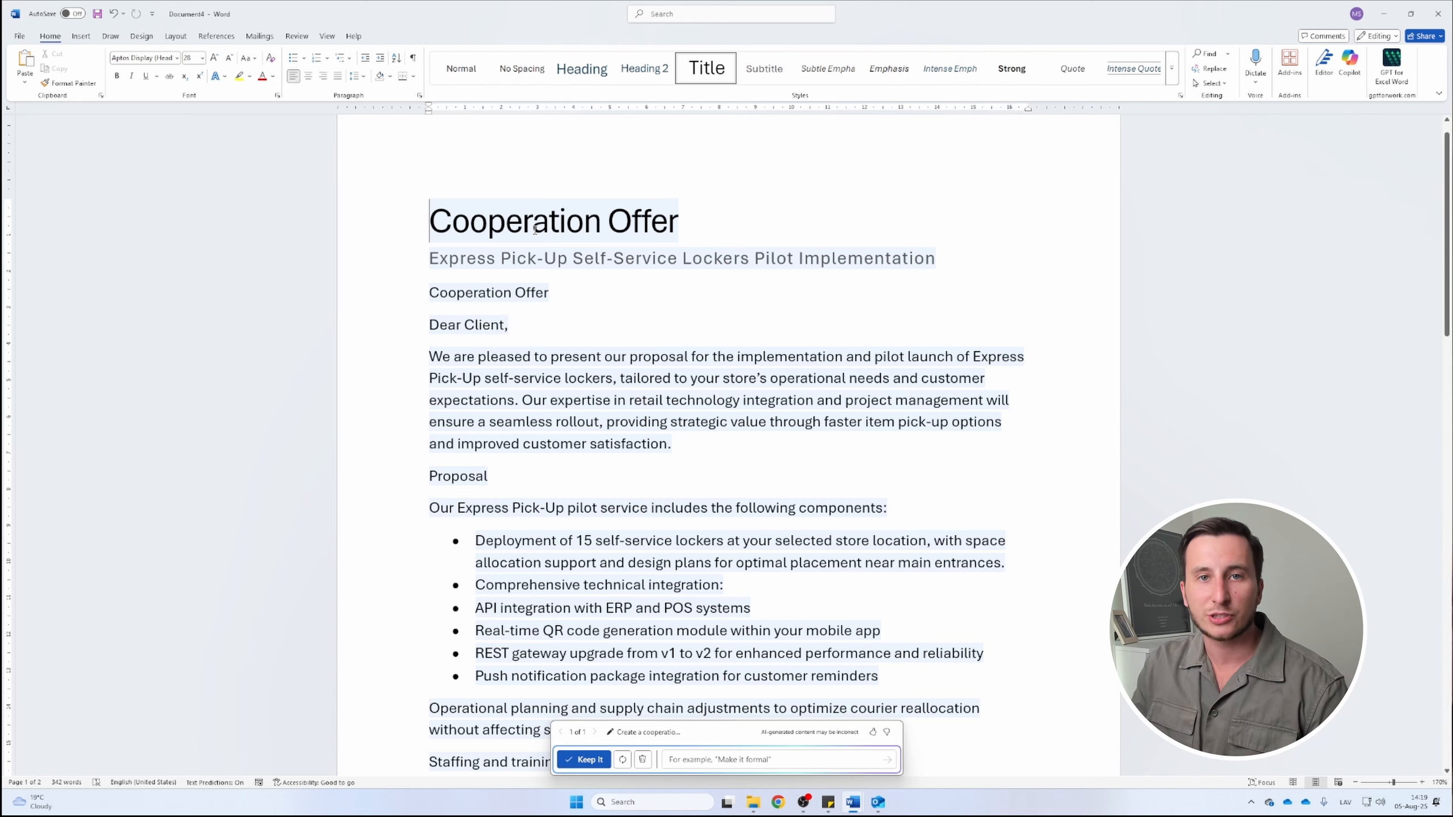
pyautogui.moveTo(852, 802)
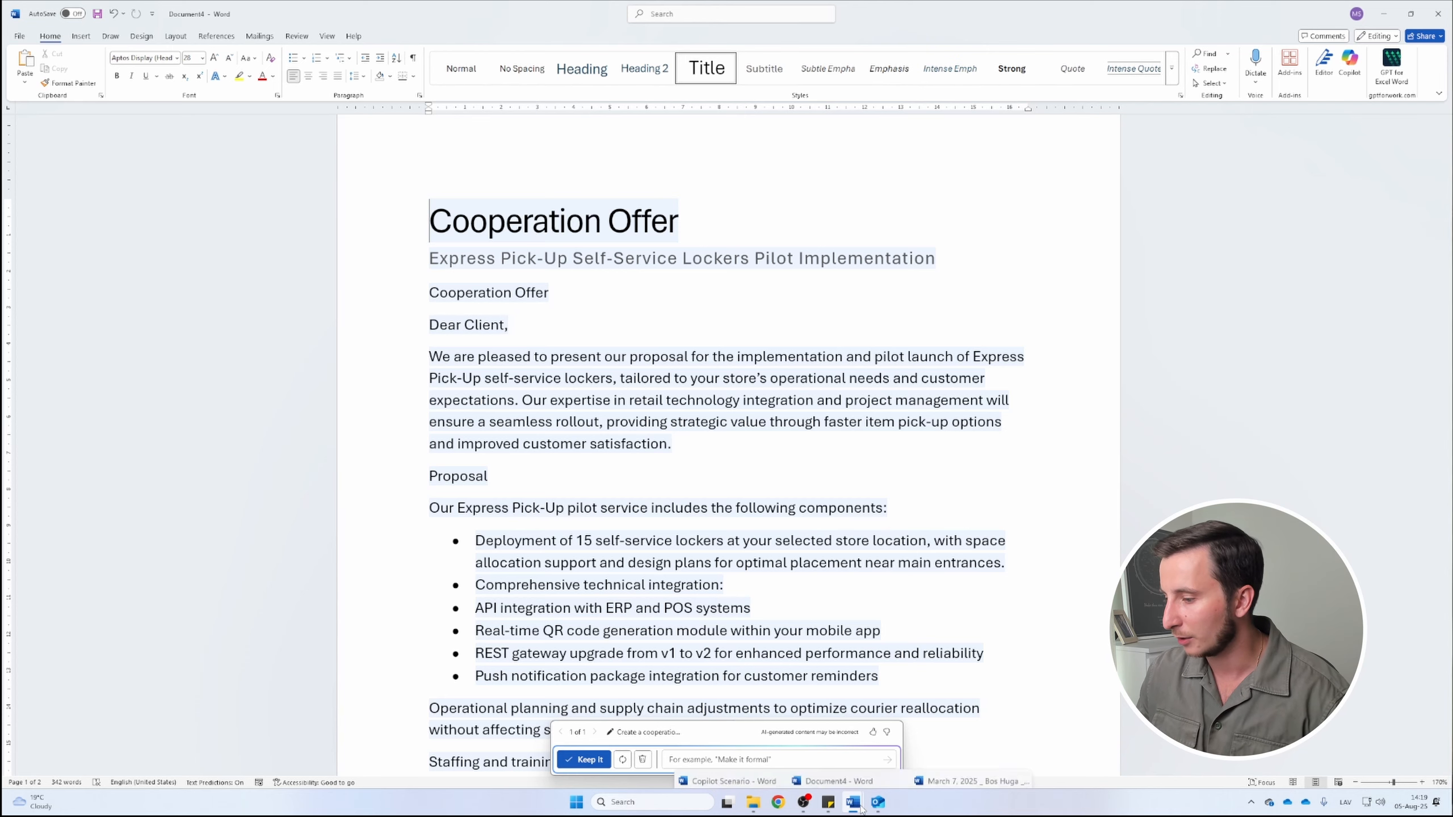
pyautogui.click(982, 749)
pyautogui.scroll(-5, 622, 344)
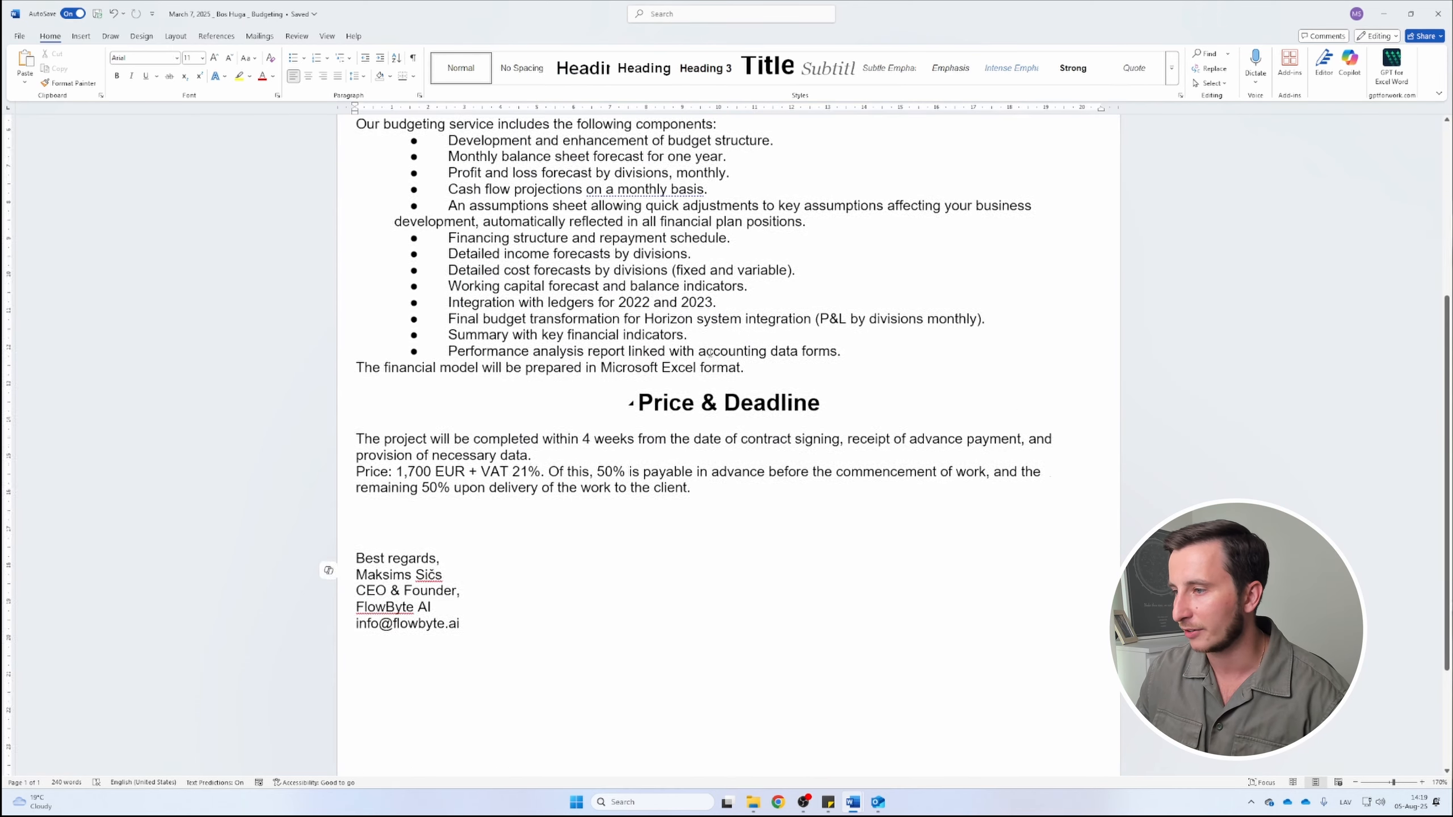
pyautogui.scroll(5, 623, 406)
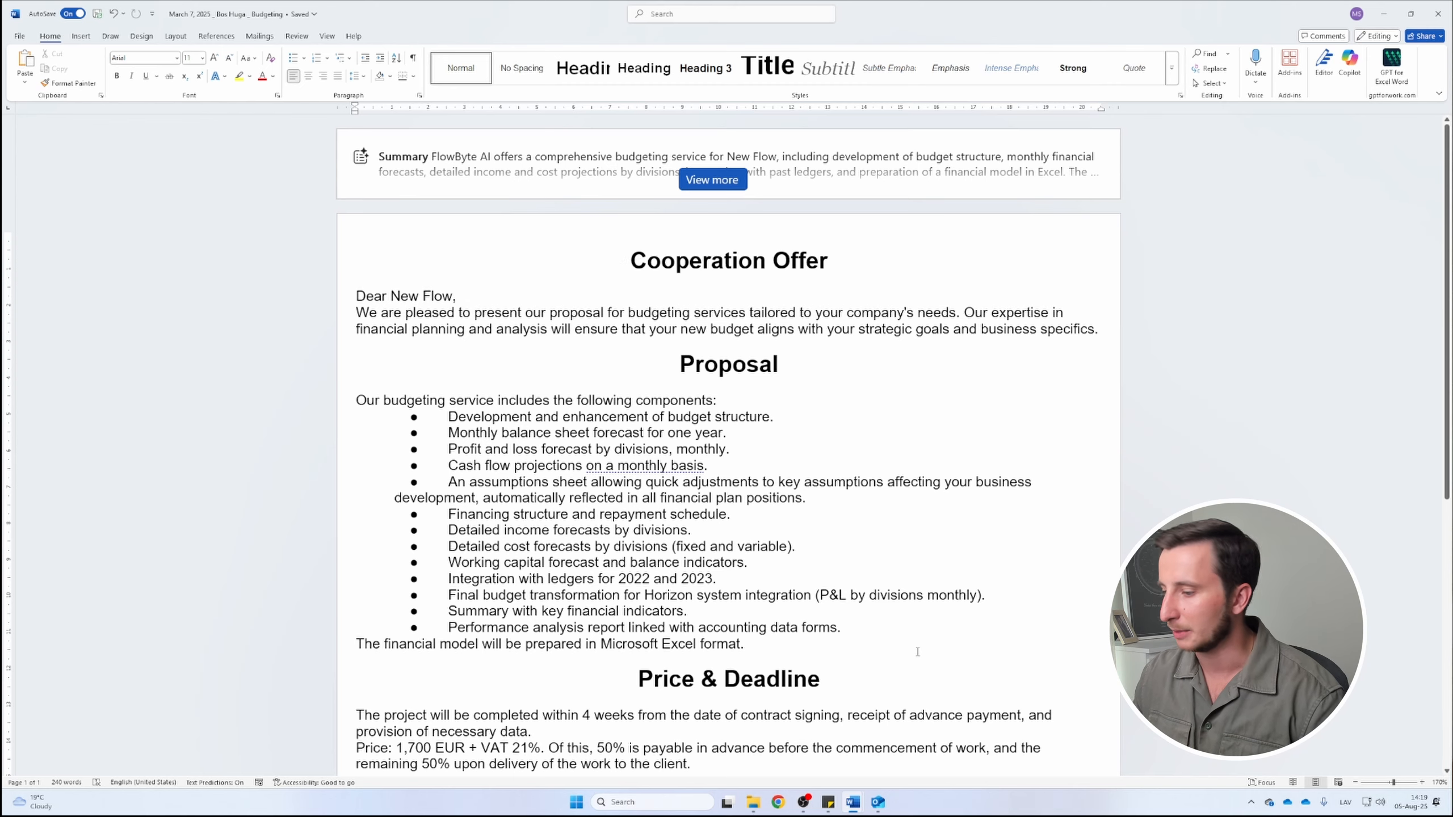
pyautogui.moveTo(864, 807)
pyautogui.click(861, 758)
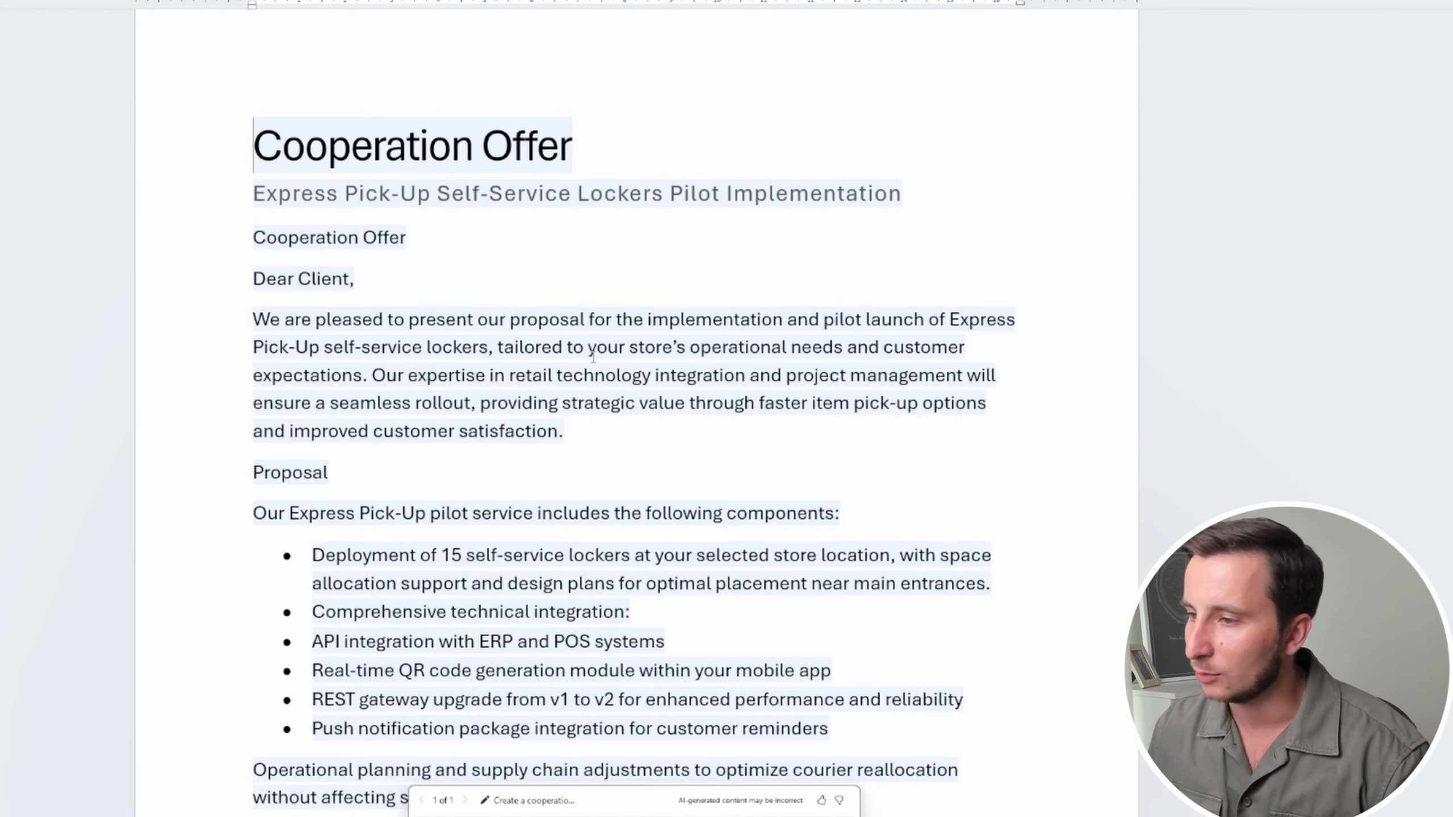
pyautogui.scroll(-5, 572, 343)
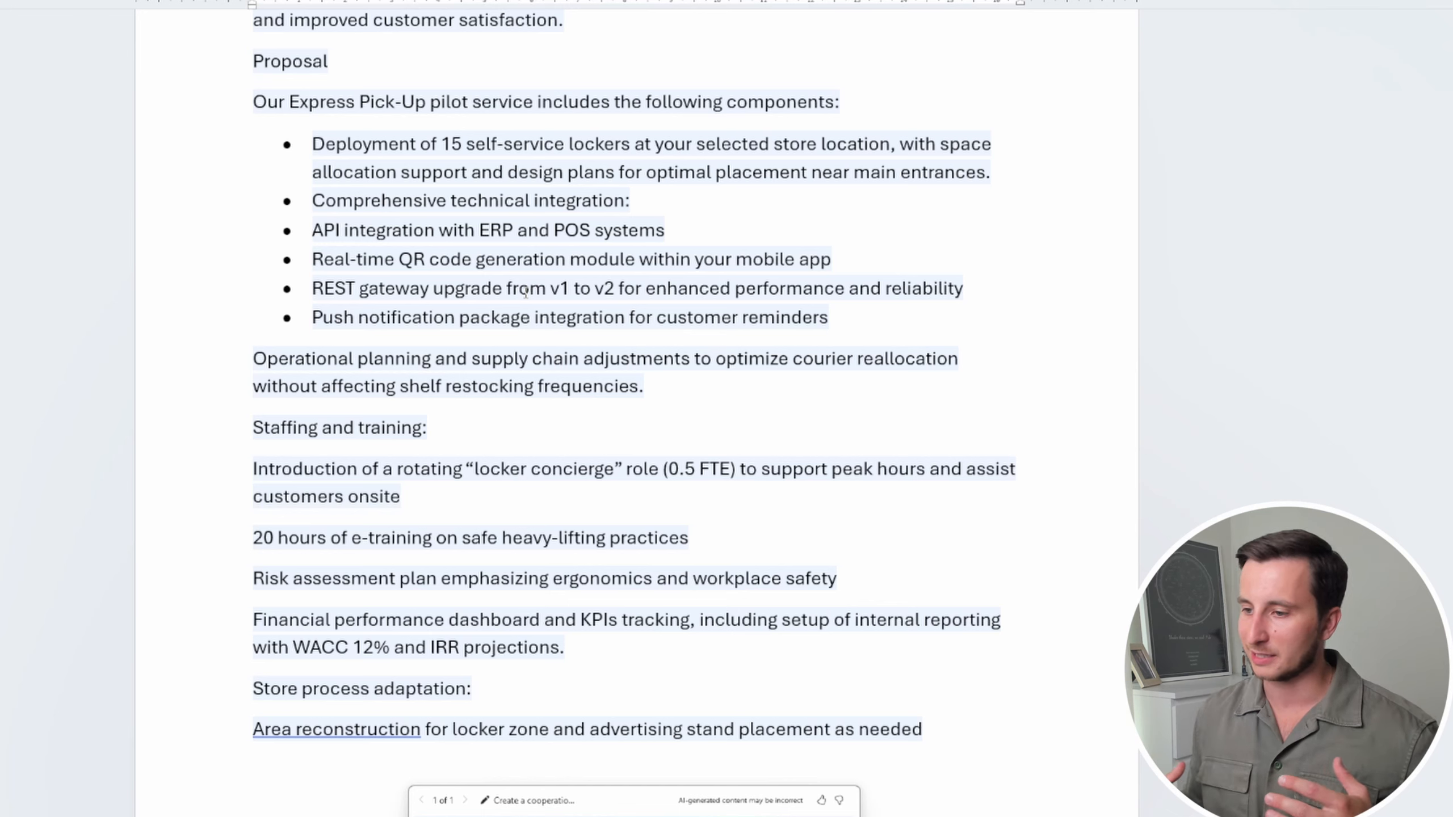
pyautogui.scroll(5, 525, 292)
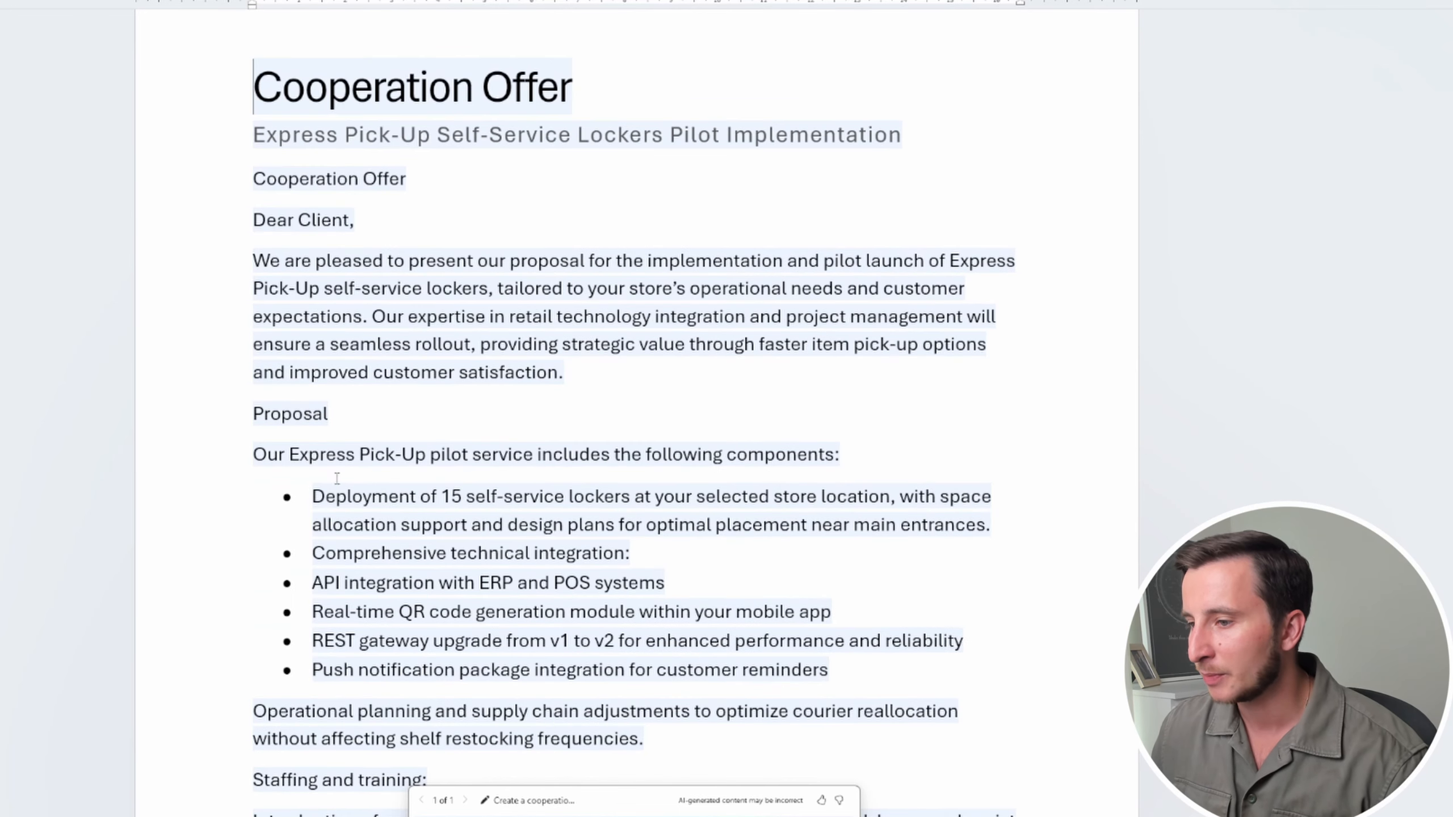
pyautogui.moveTo(298, 492); pyautogui.dragTo(933, 693)
pyautogui.click(932, 693)
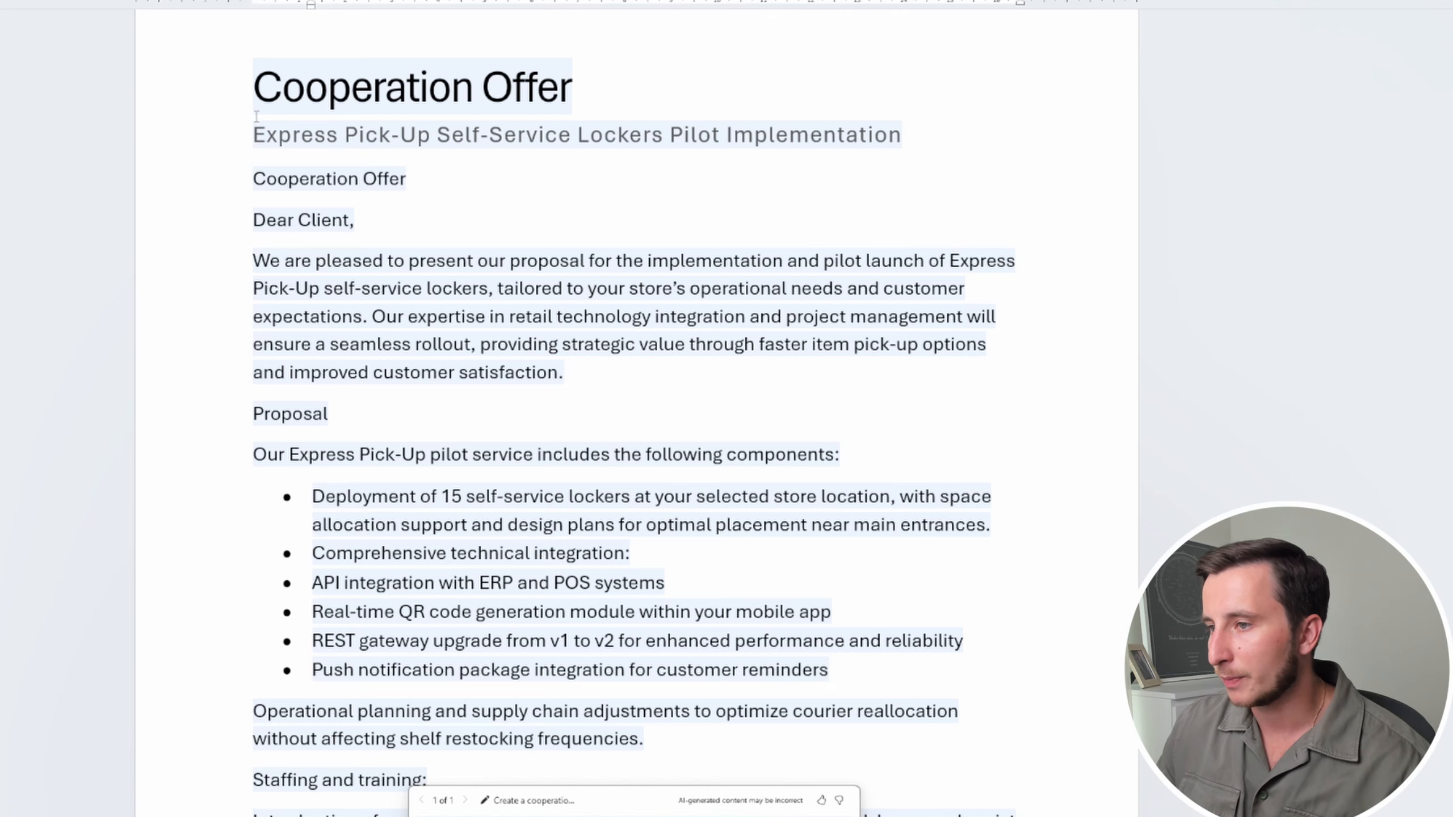
pyautogui.scroll(-2, 259, 297)
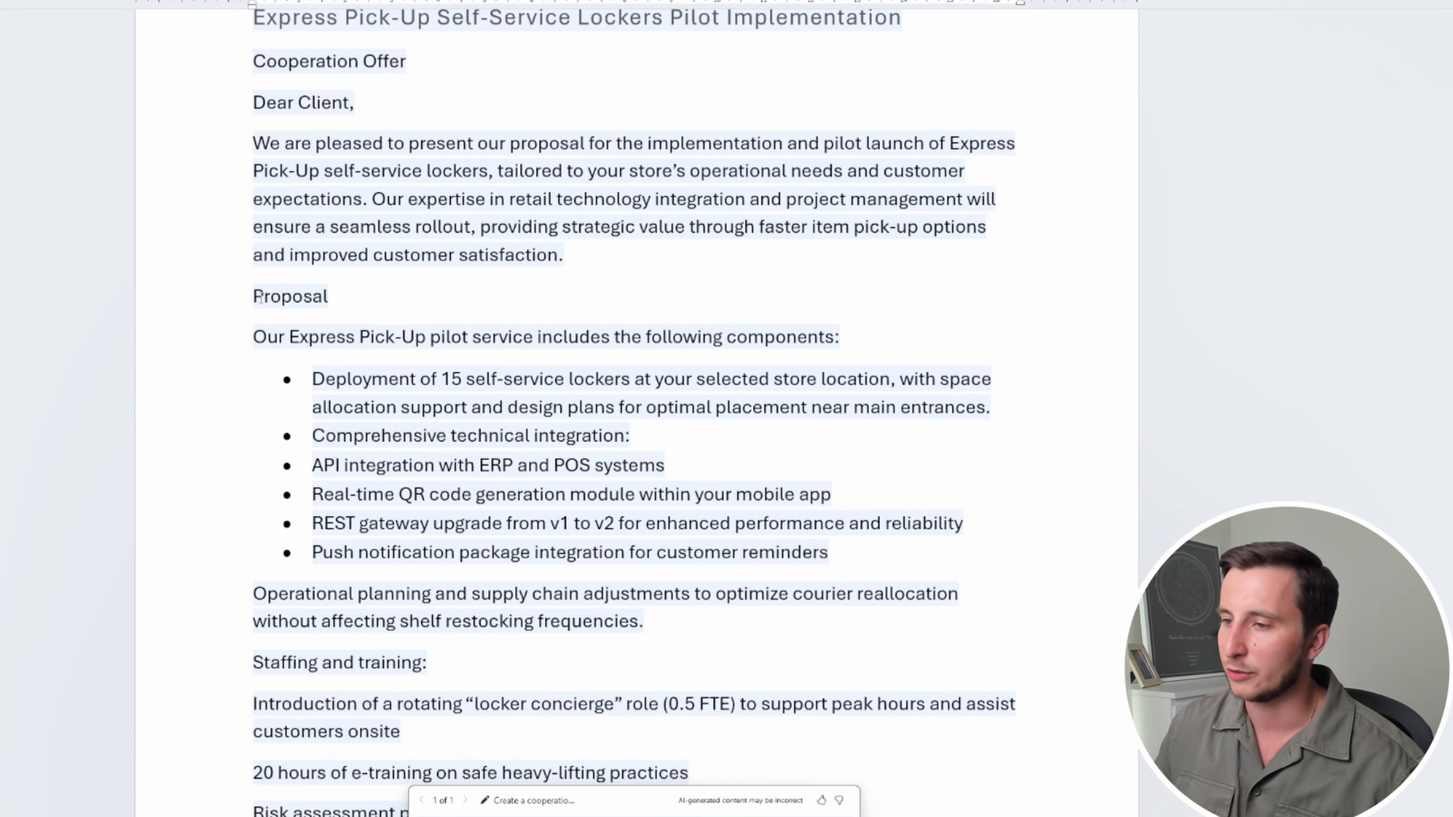
pyautogui.moveTo(259, 297); pyautogui.dragTo(345, 301)
pyautogui.moveTo(289, 343); pyautogui.dragTo(902, 558)
pyautogui.click(901, 558)
pyautogui.scroll(-1, 720, 450)
pyautogui.scroll(-6, 721, 450)
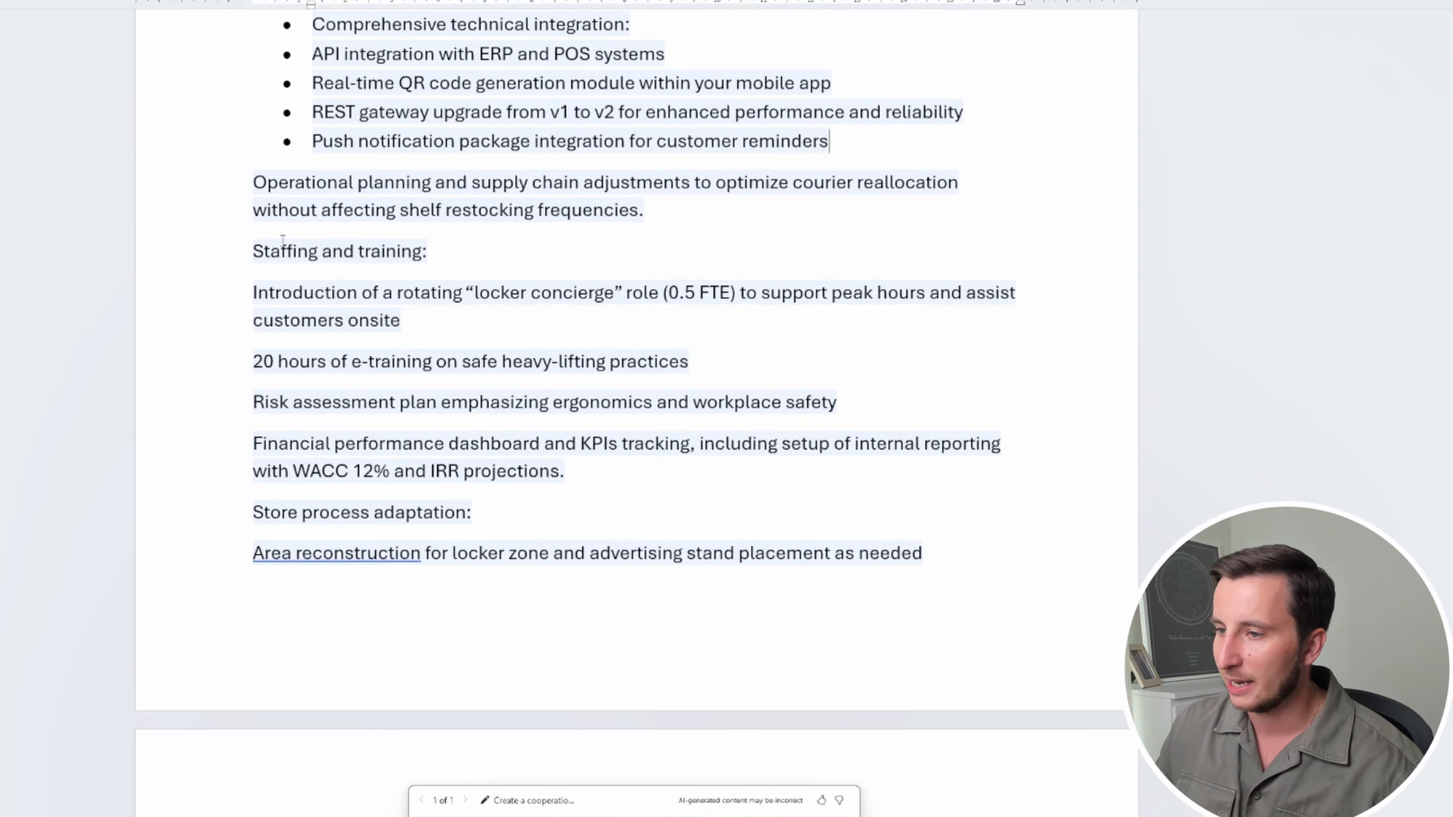
pyautogui.scroll(-13, 290, 330)
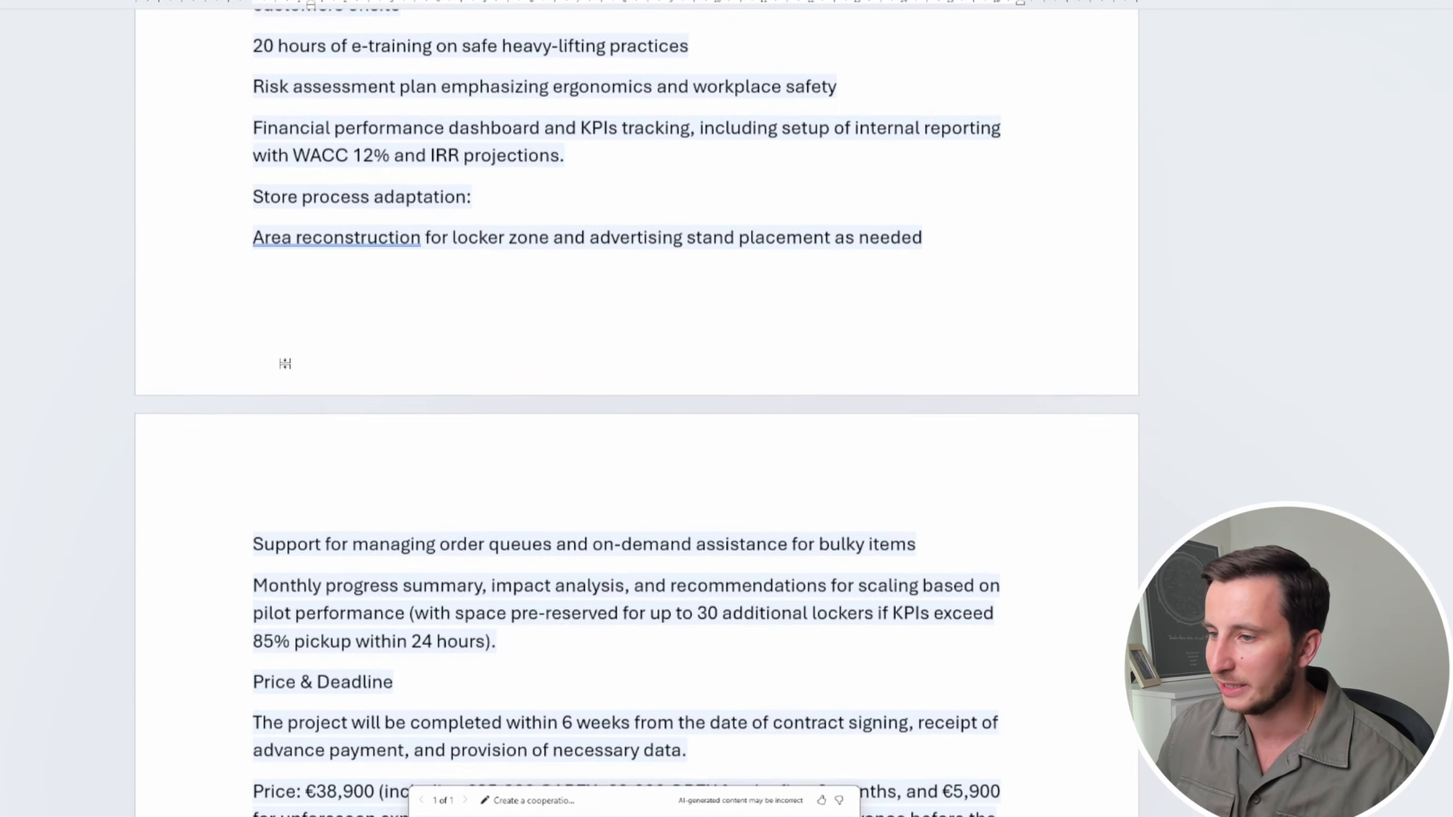
pyautogui.moveTo(255, 118); pyautogui.dragTo(458, 129)
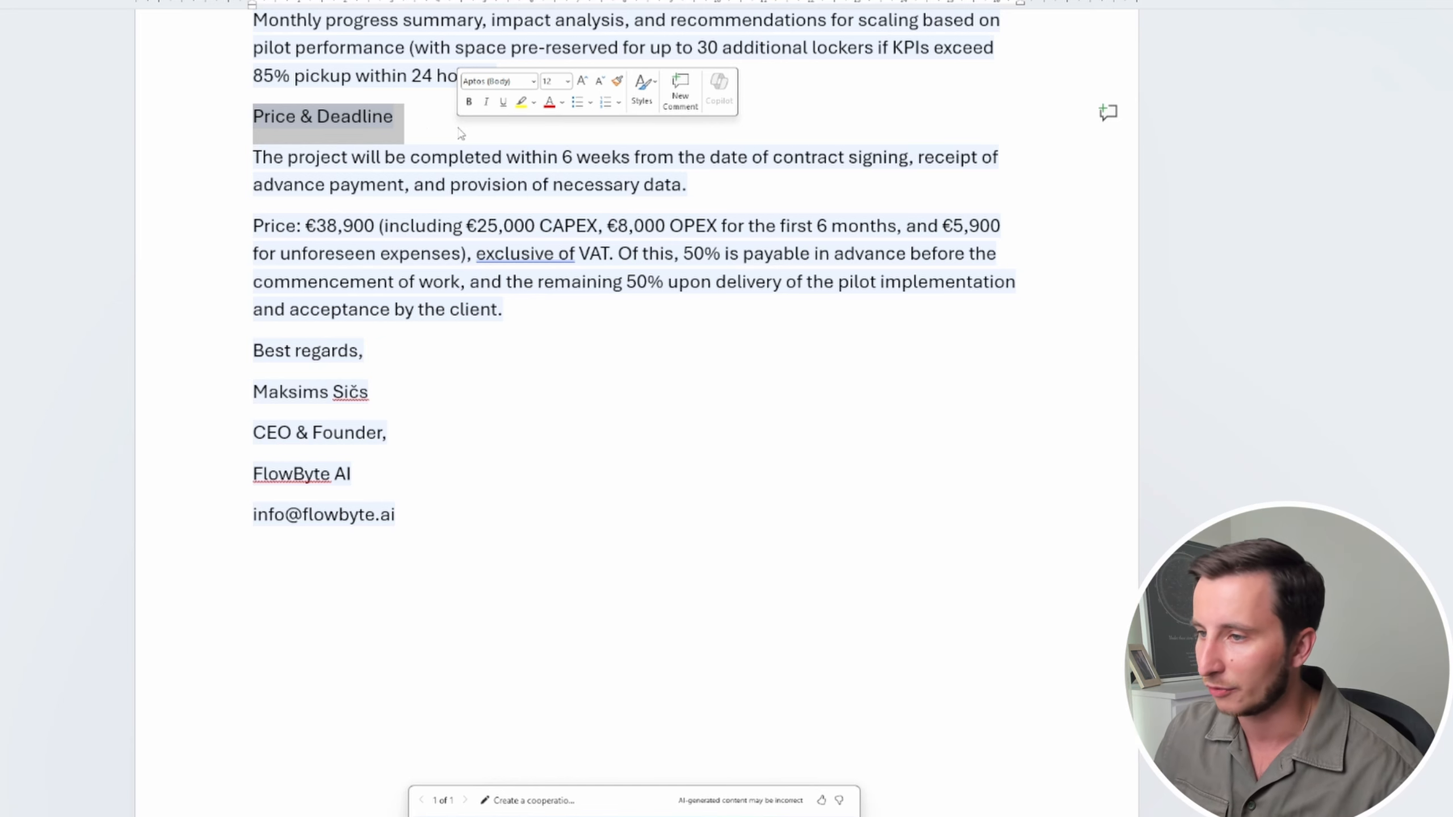
# Keep the Copilot-drafted Express Pick-Up offer, with its €38,900 price, as regular document text
pyautogui.moveTo(317, 230); pyautogui.dragTo(384, 235)
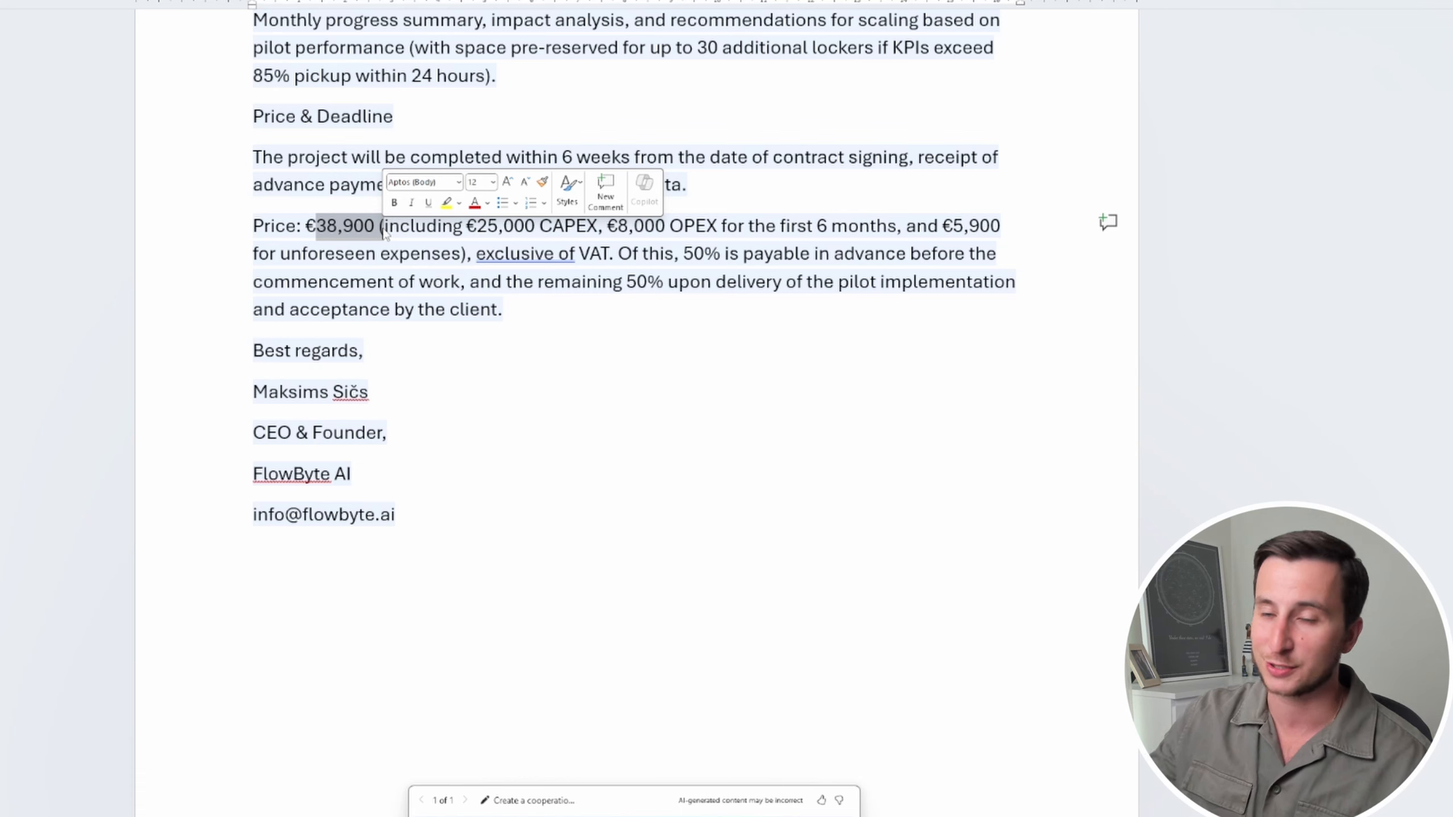
pyautogui.click(384, 232)
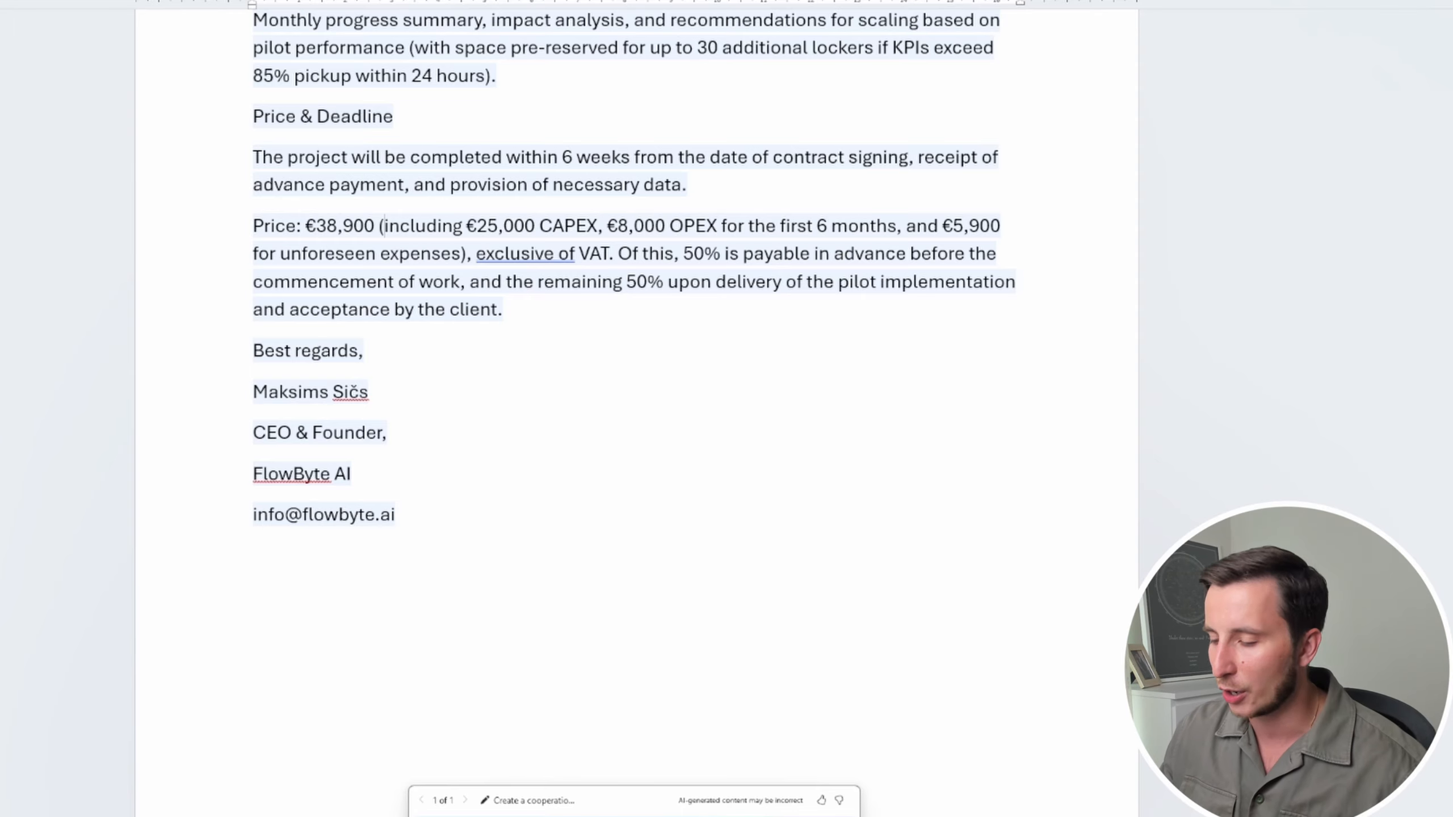
pyautogui.click(452, 816)
# Select the offer body from 'We are pleased' through the price paragraph
pyautogui.scroll(6, 382, 319)
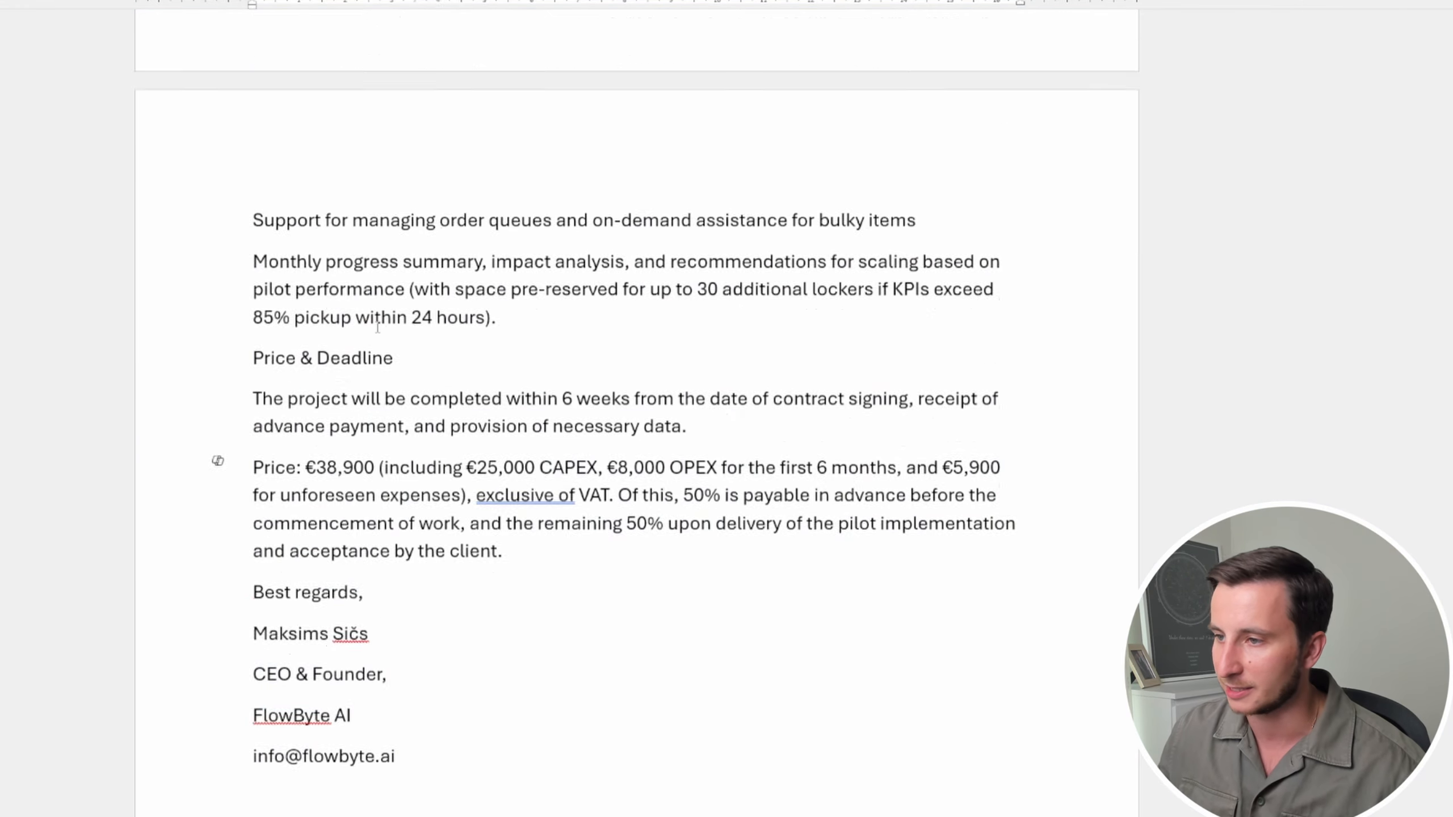
pyautogui.scroll(-3, 380, 324)
pyautogui.scroll(2, 379, 327)
pyautogui.scroll(15, 379, 326)
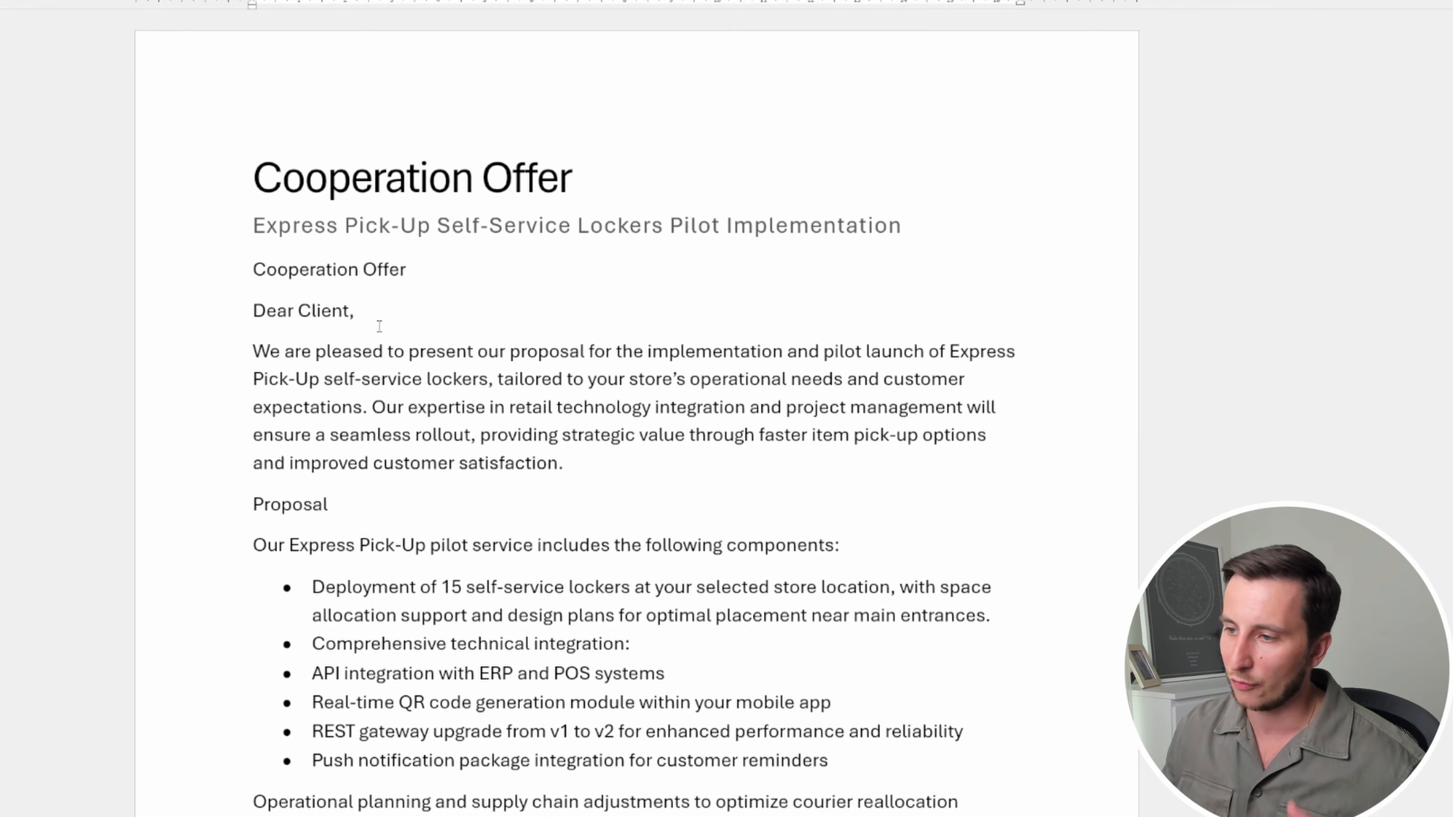
pyautogui.moveTo(269, 347); pyautogui.dragTo(512, 465)
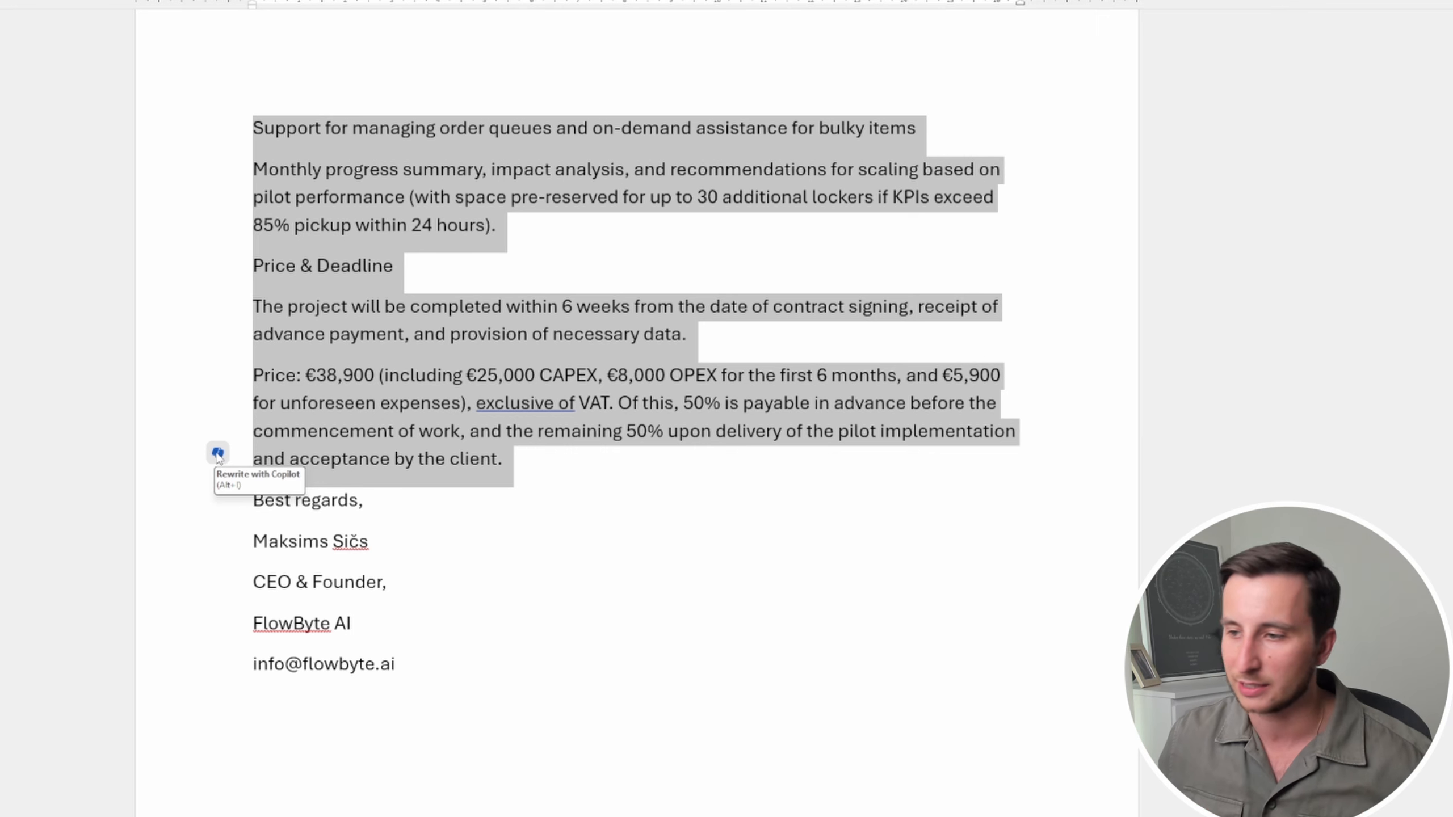
# Ask Copilot to 'shorten' the selected offer text into a condensed rewrite
pyautogui.click(218, 454)
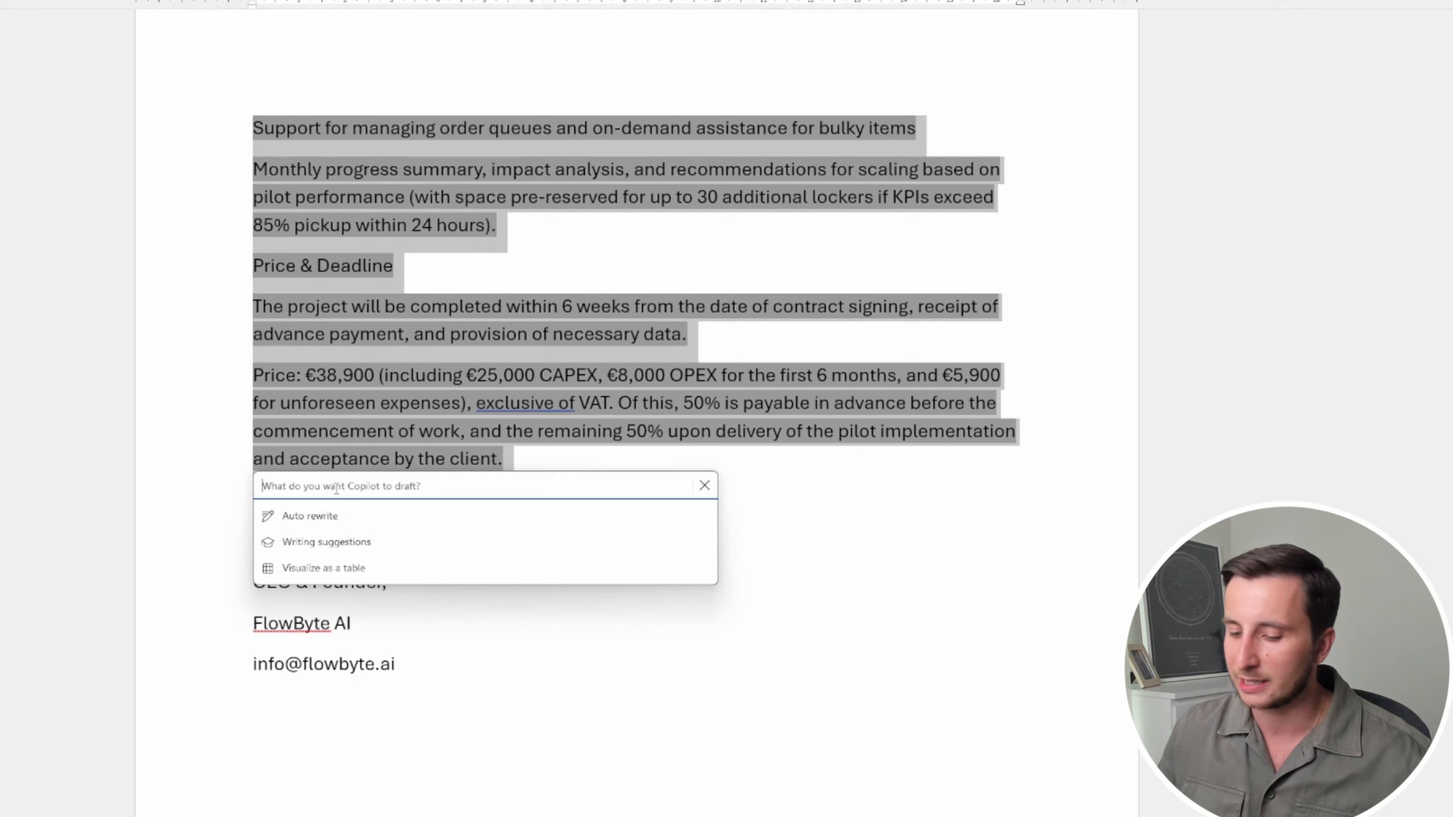
pyautogui.write('shorten')
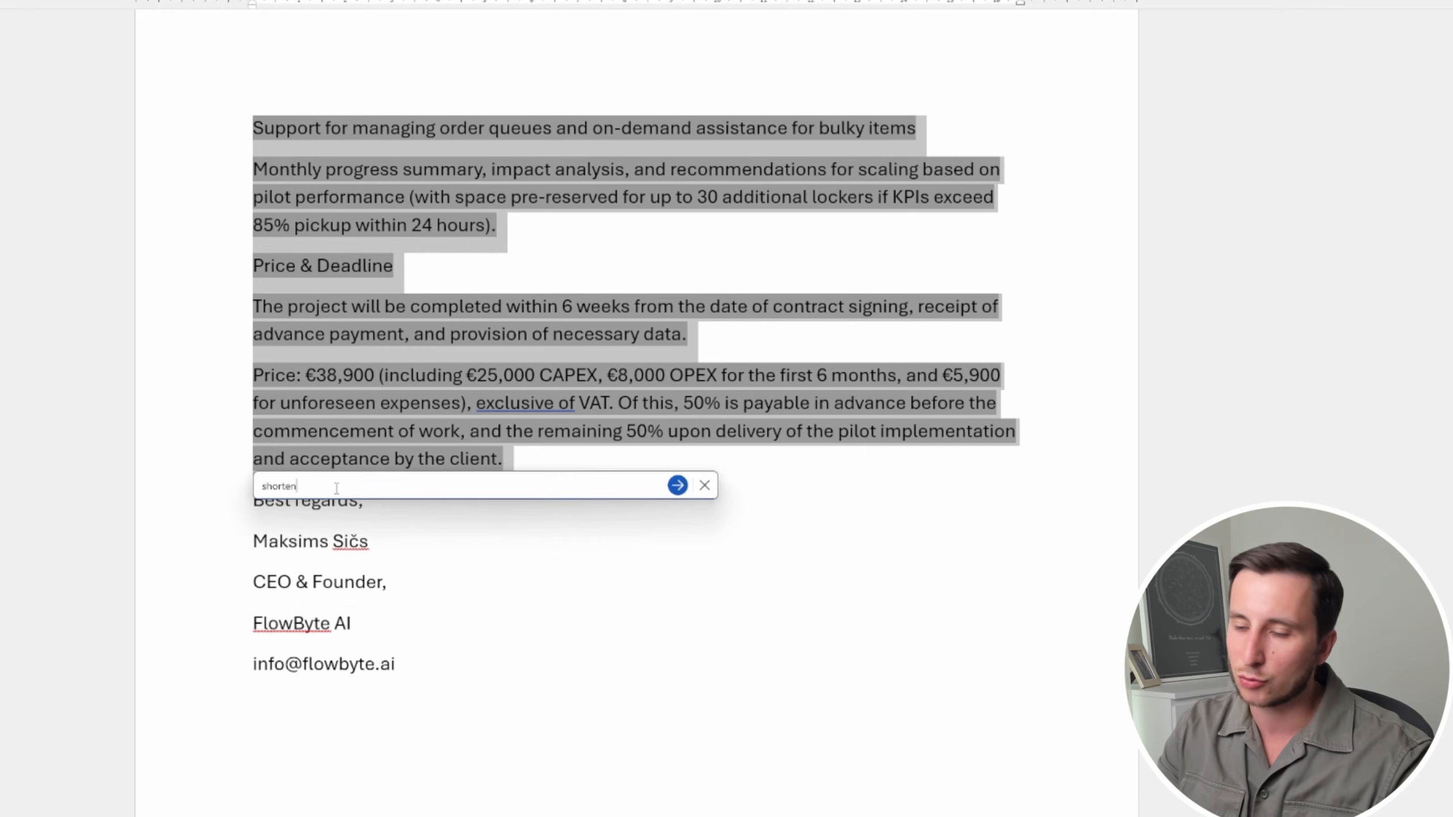
pyautogui.press('Return')
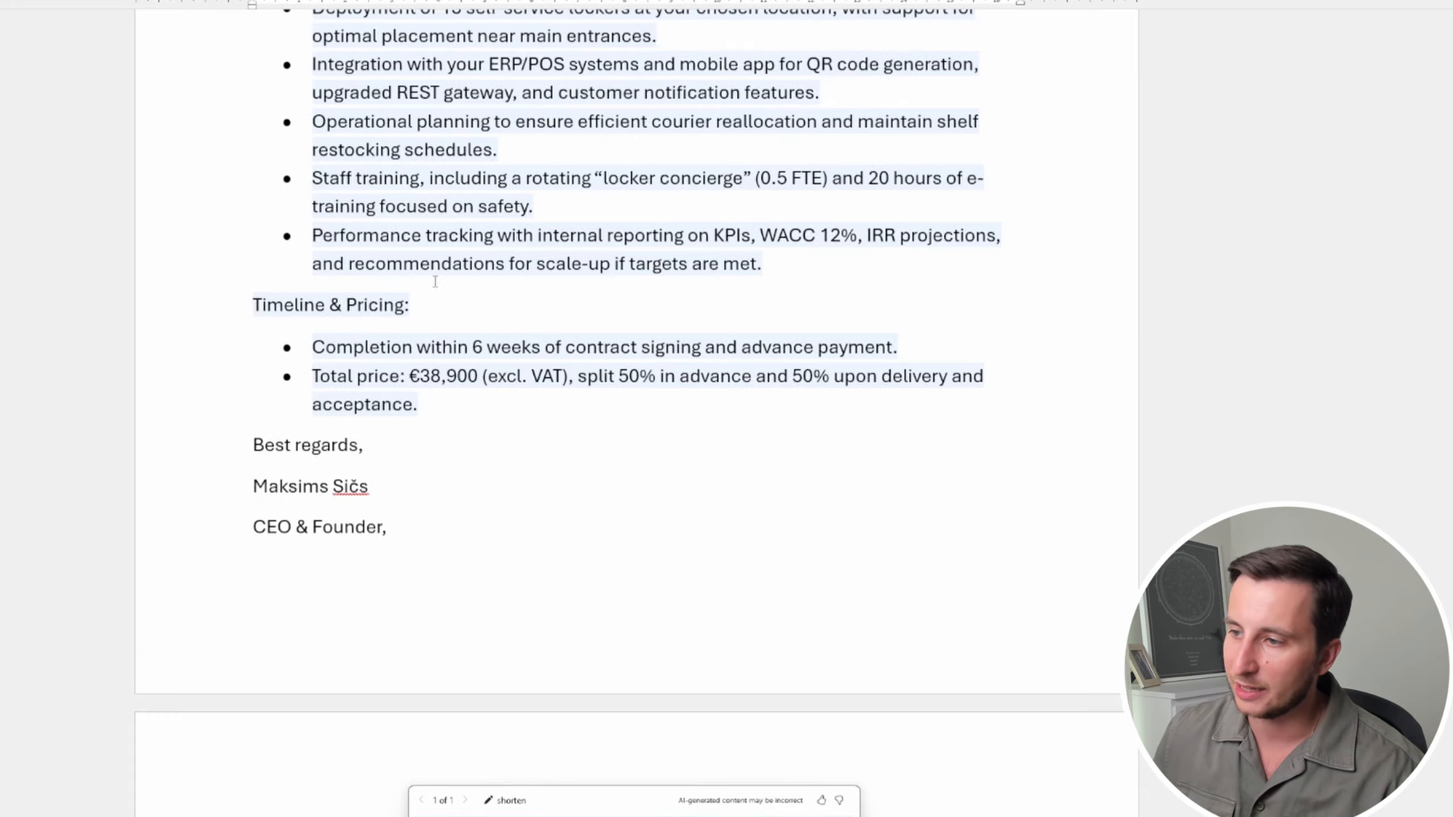
# Discard Copilot's shortened rewrite so the original offer text and sign-off remain
pyautogui.scroll(7, 404, 438)
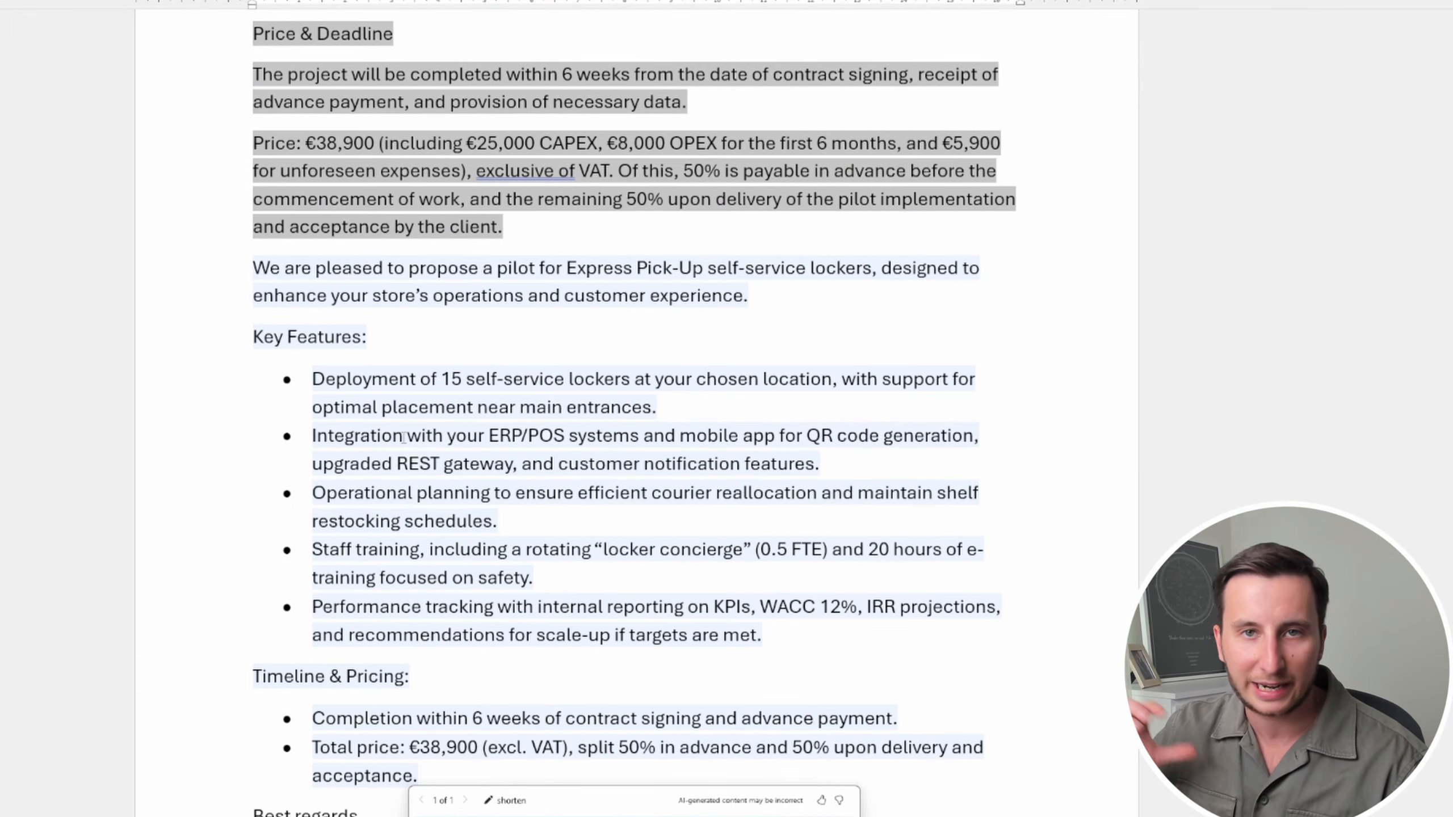
pyautogui.scroll(20, 403, 438)
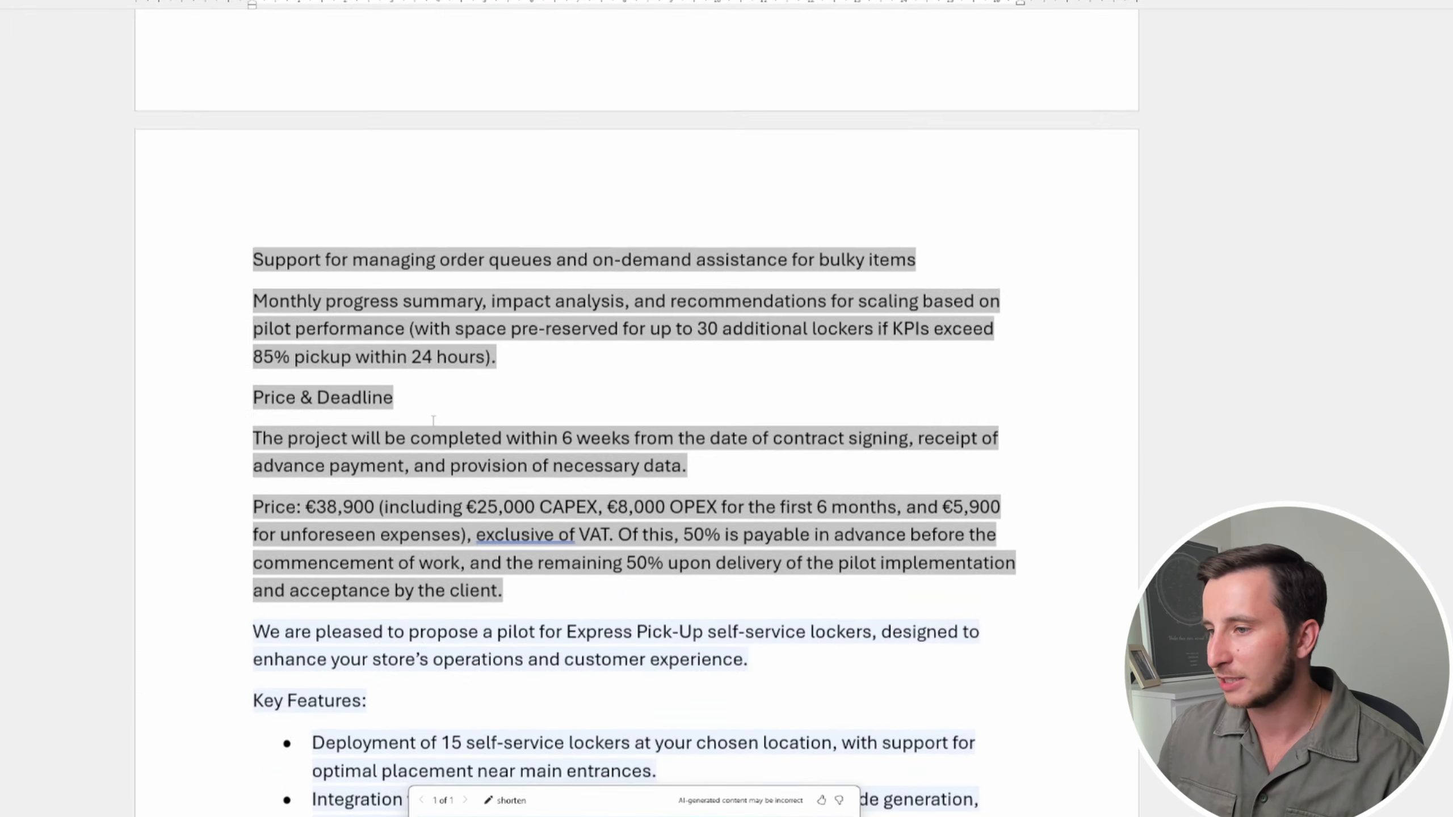
pyautogui.scroll(-20, 398, 147)
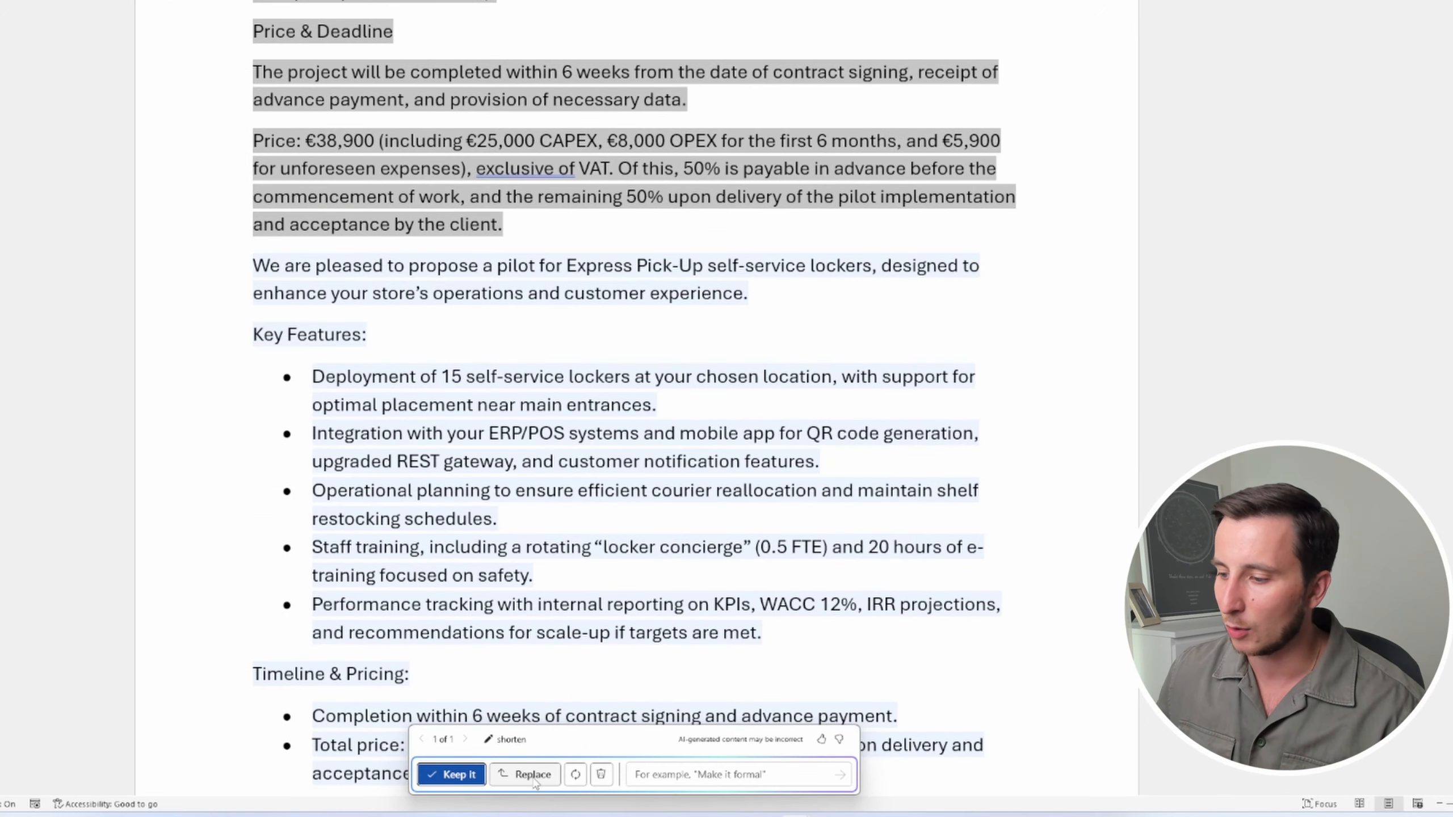
pyautogui.scroll(15, 635, 401)
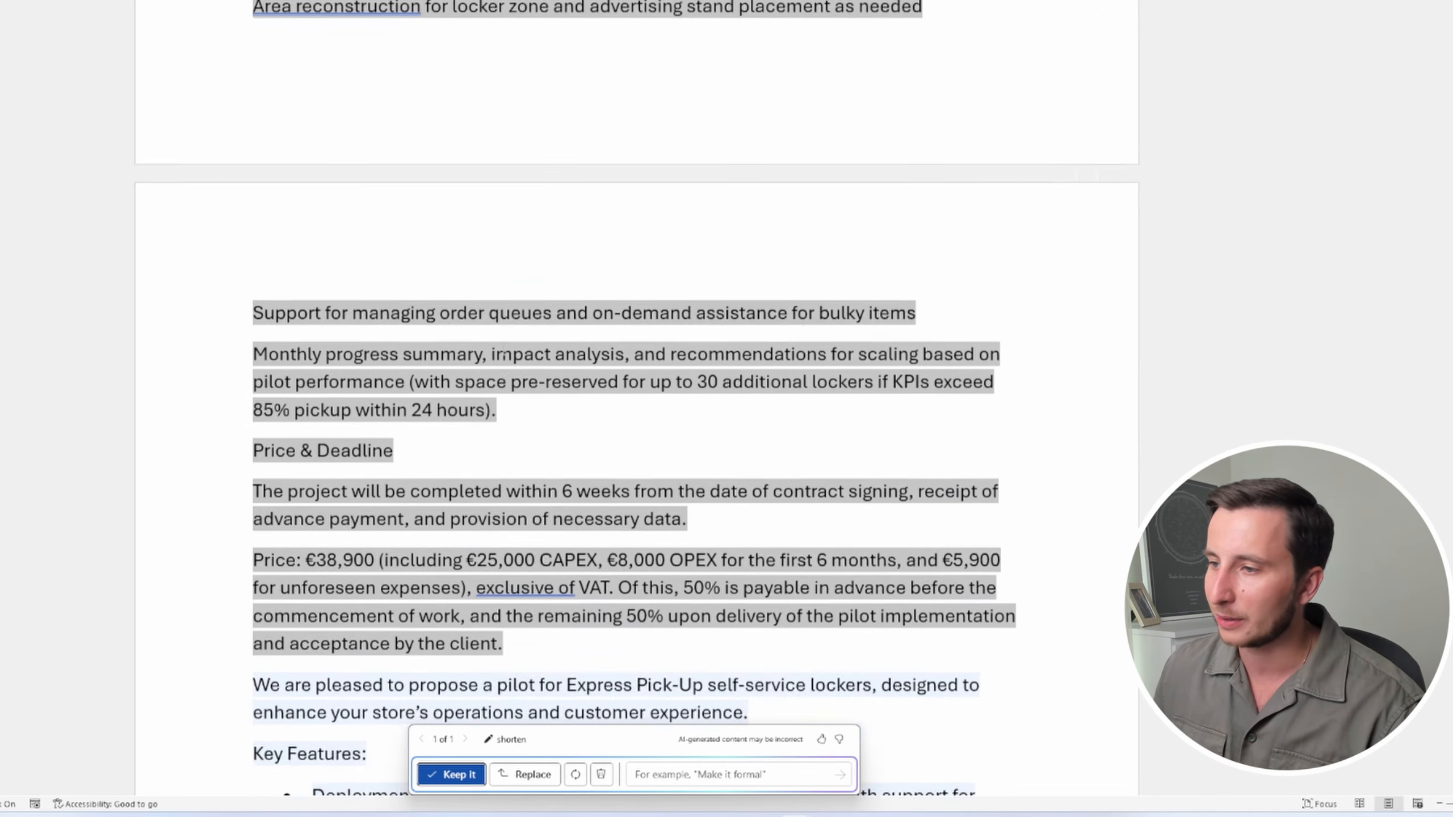
pyautogui.scroll(5, 513, 194)
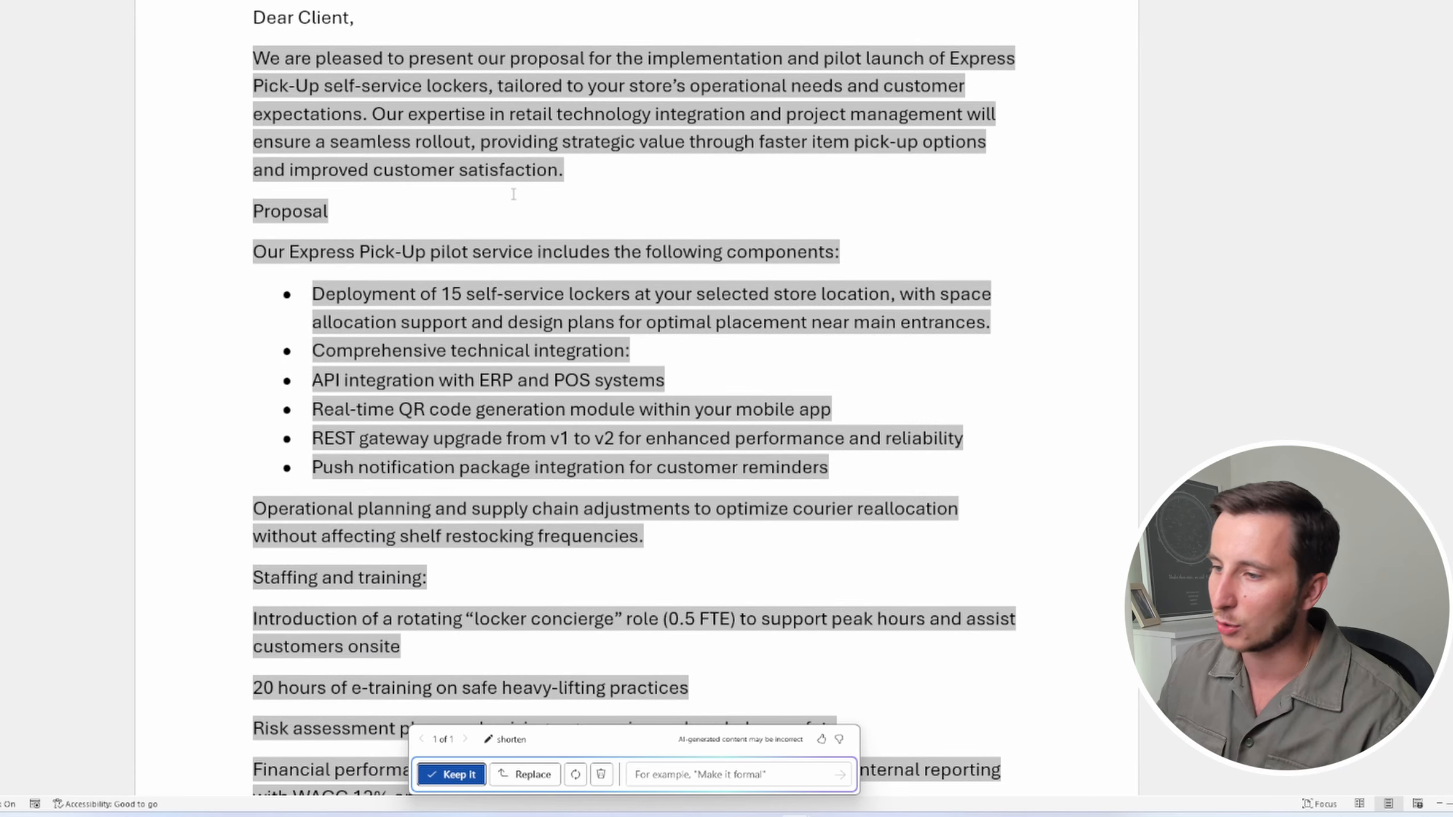
pyautogui.scroll(-20, 513, 194)
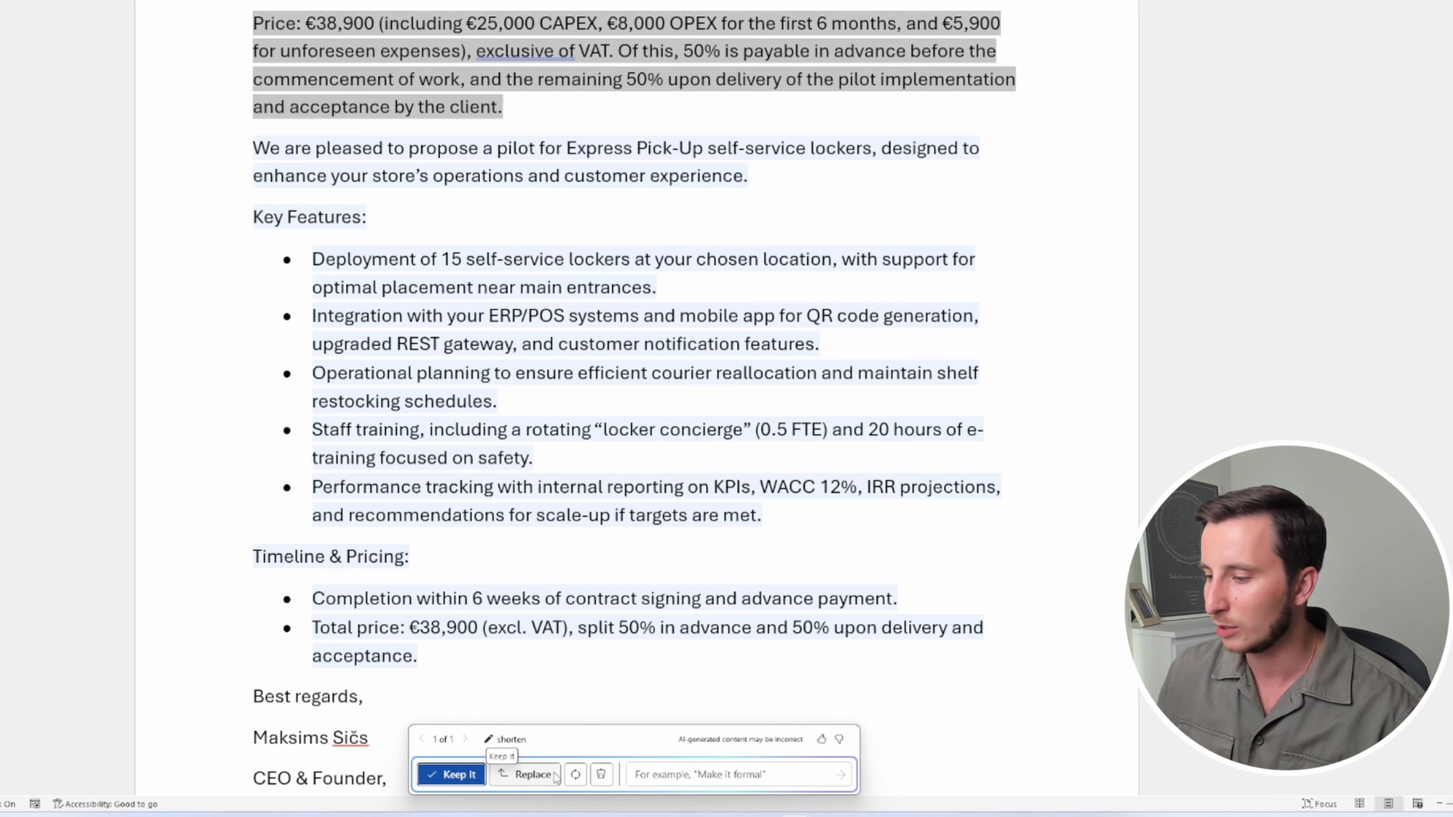
pyautogui.click(601, 774)
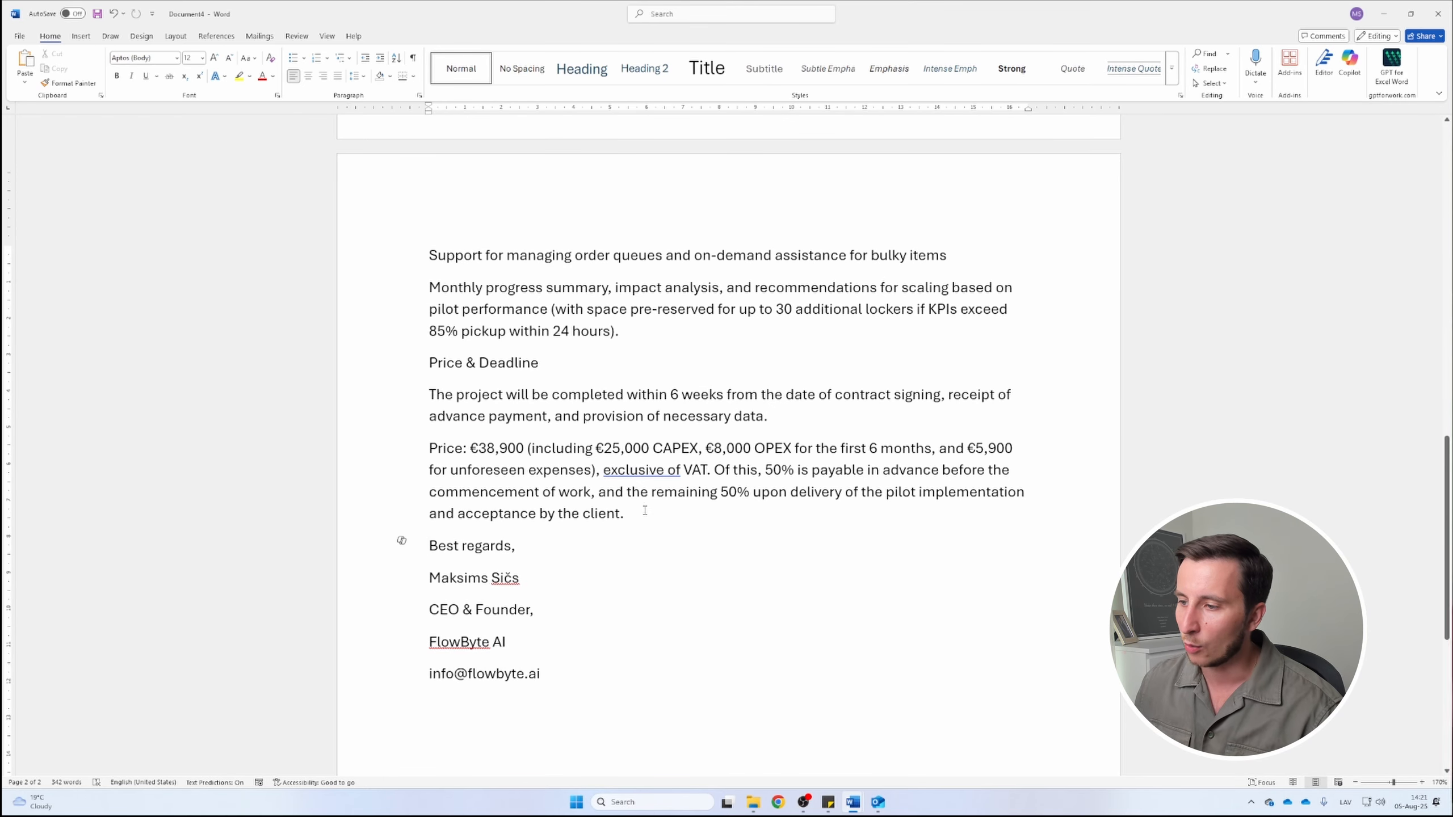
# Select the proposal body from the components list through the pricing paragraph
pyautogui.moveTo(632, 528); pyautogui.dragTo(614, 492)
pyautogui.scroll(4, 606, 458)
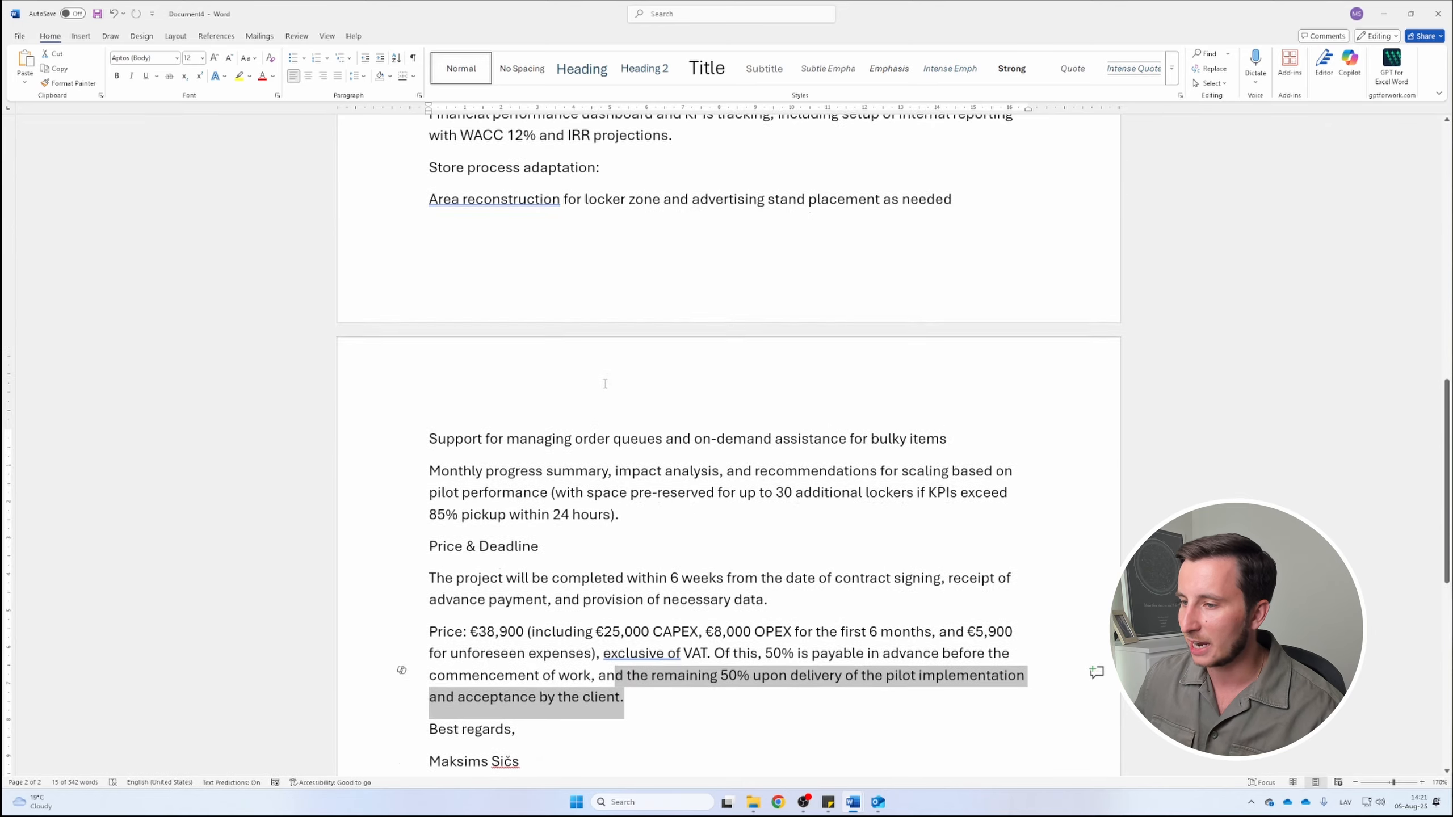
pyautogui.moveTo(612, 604); pyautogui.dragTo(400, 478)
pyautogui.scroll(10, 429, 383)
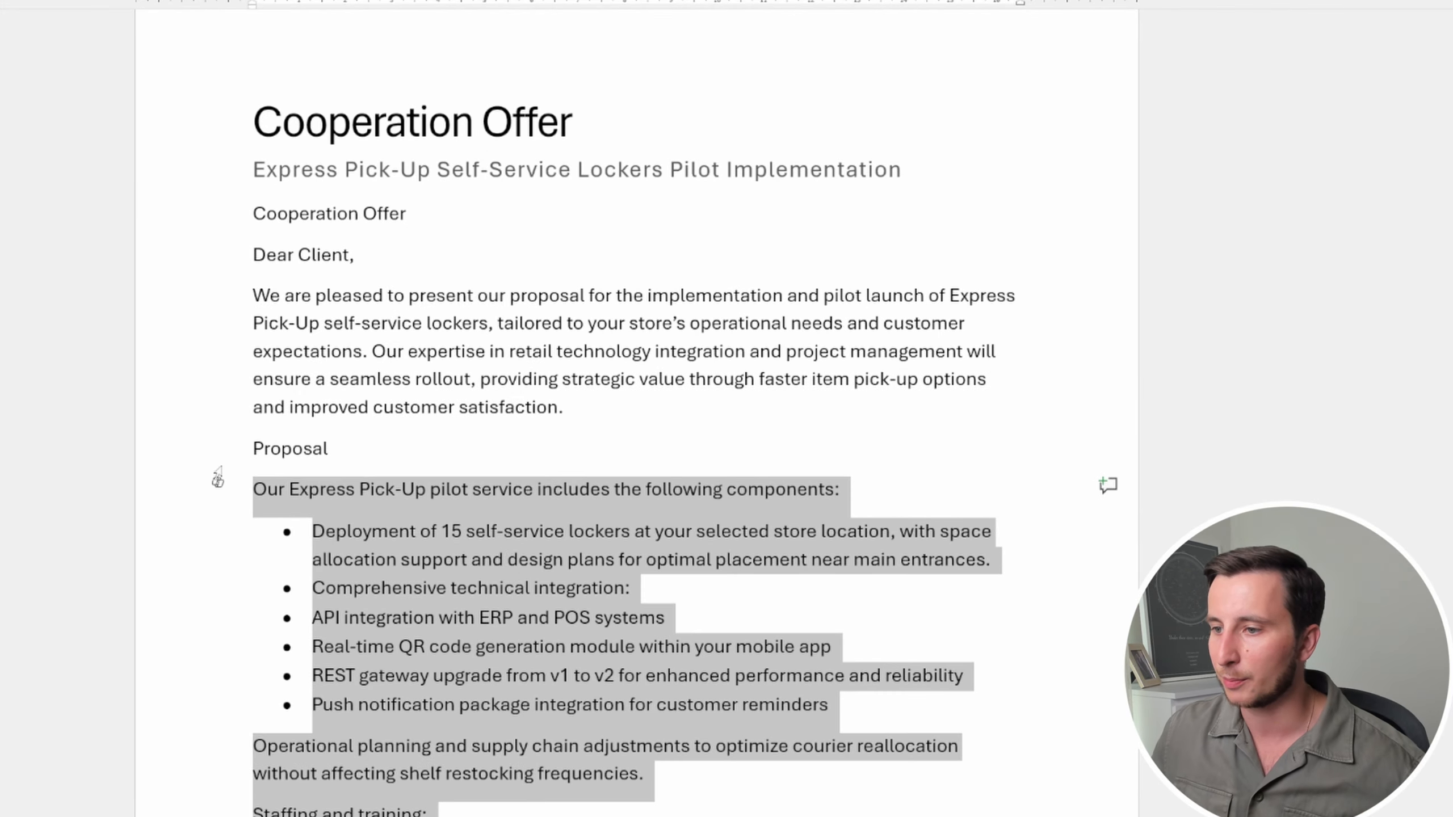
# Have Copilot 'Split by project deadlines with specific dates' into a four-phase, six-week timeline
pyautogui.click(218, 478)
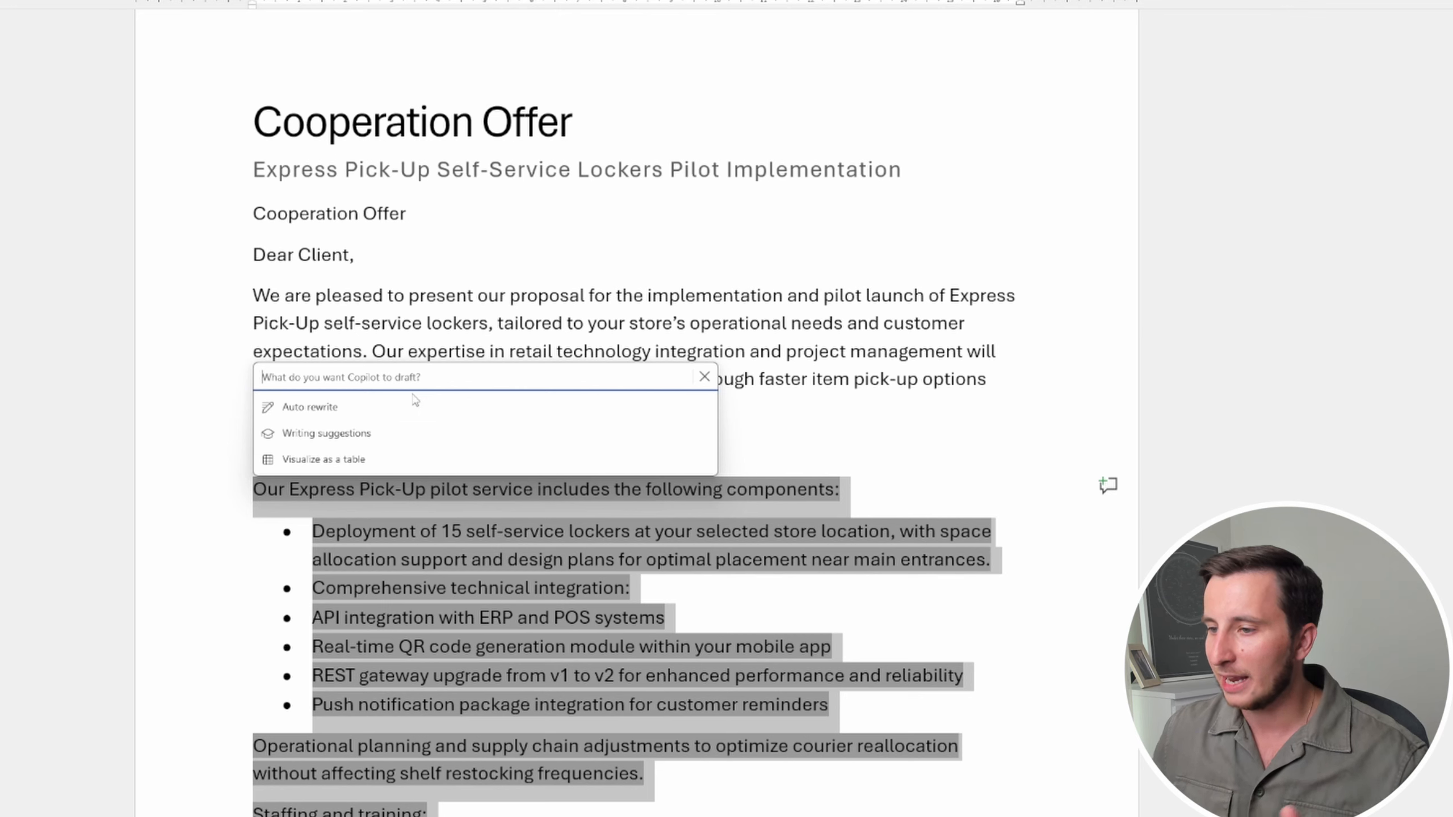
pyautogui.write('Split ')
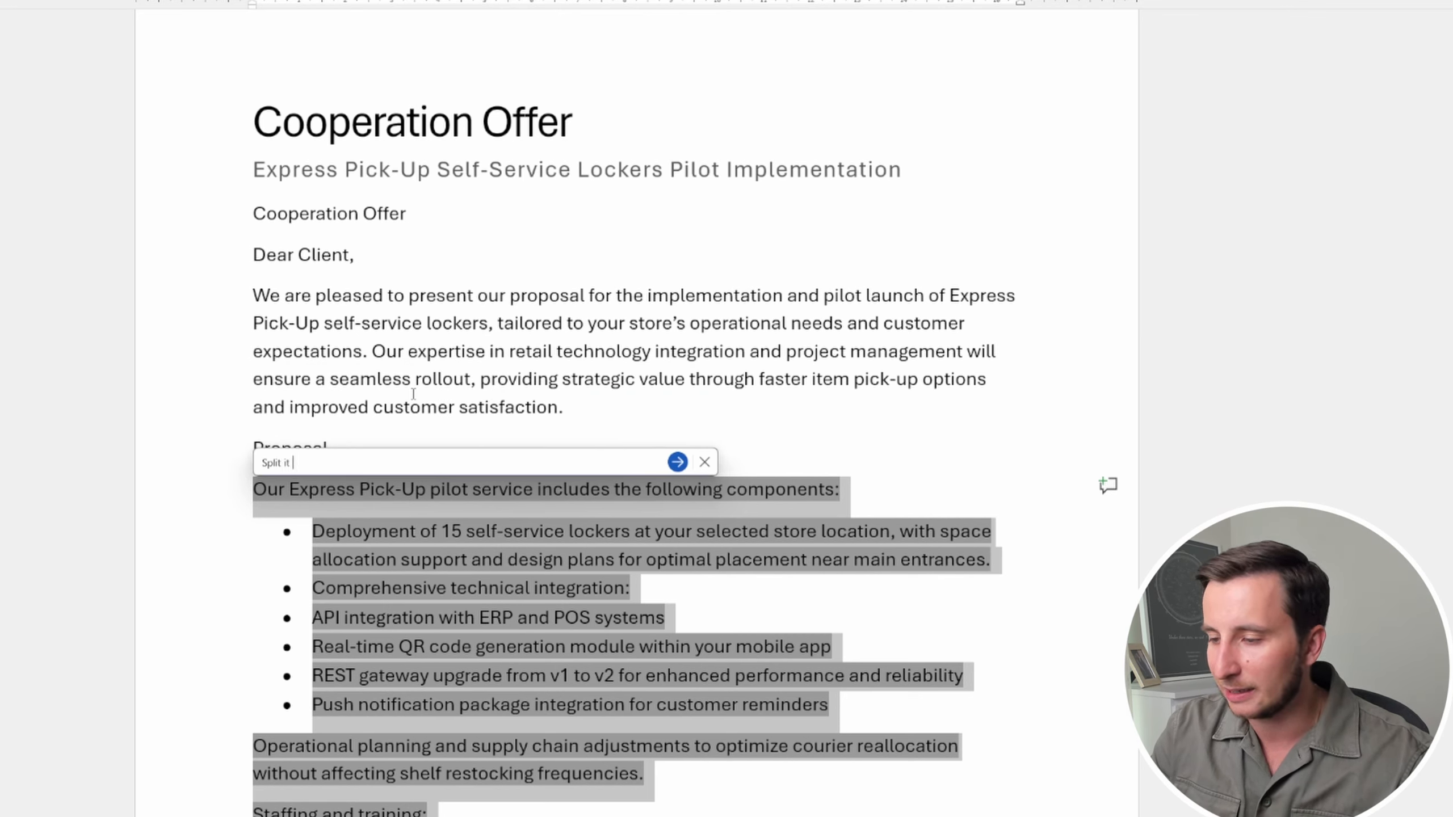
pyautogui.write('by project d')
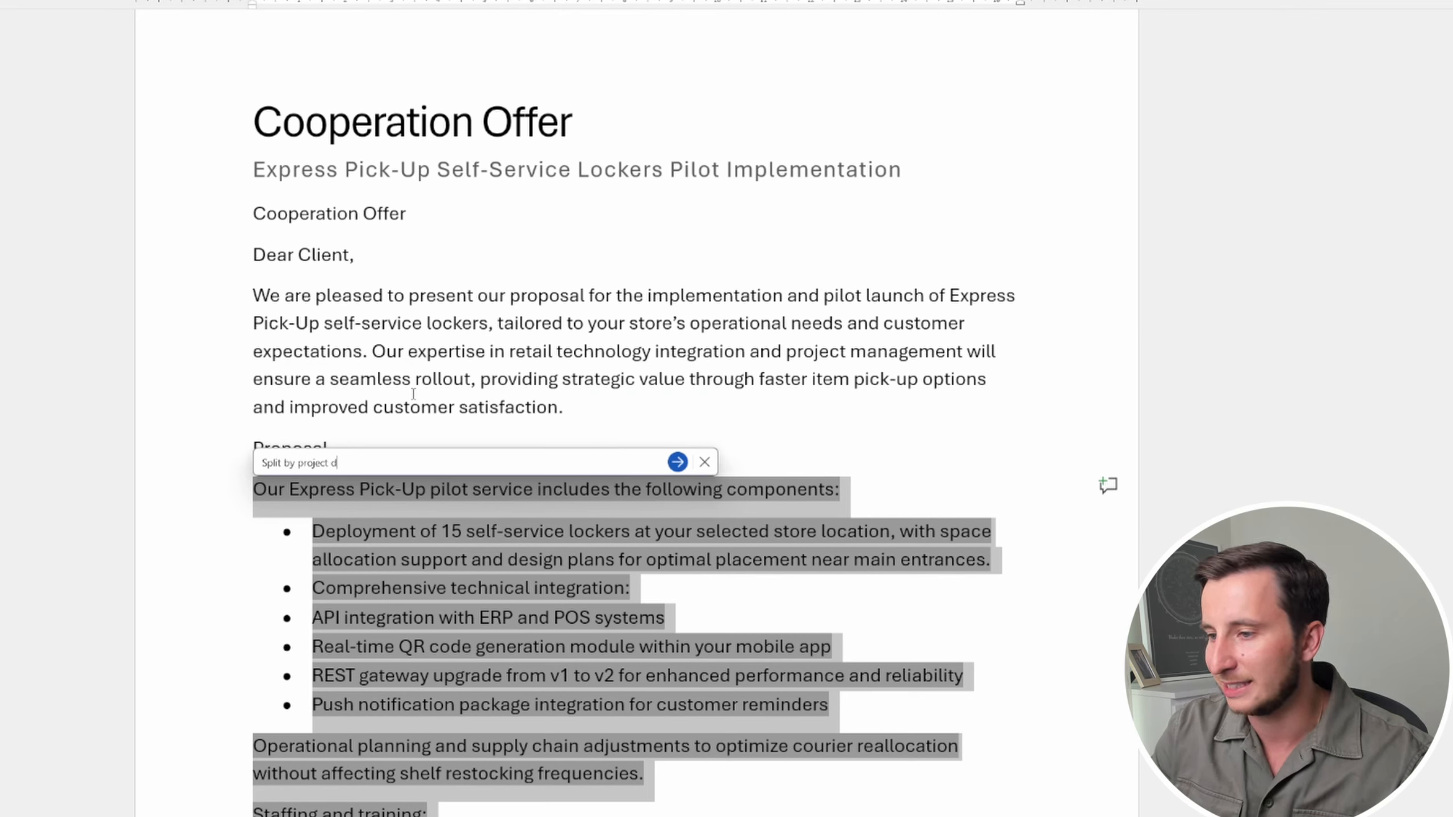
pyautogui.write('eadlines with specific ')
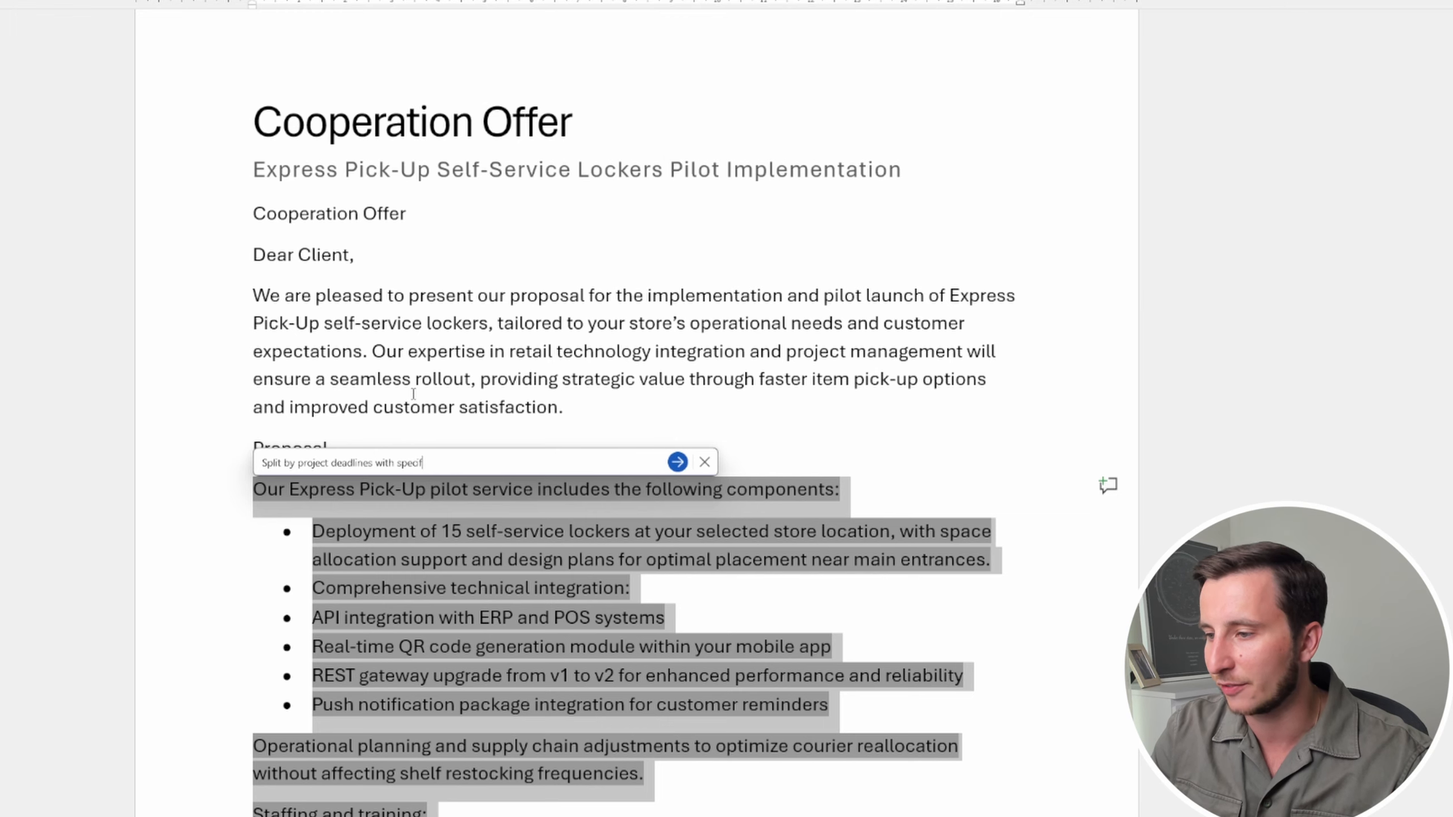
pyautogui.write('dates')
pyautogui.press('Return')
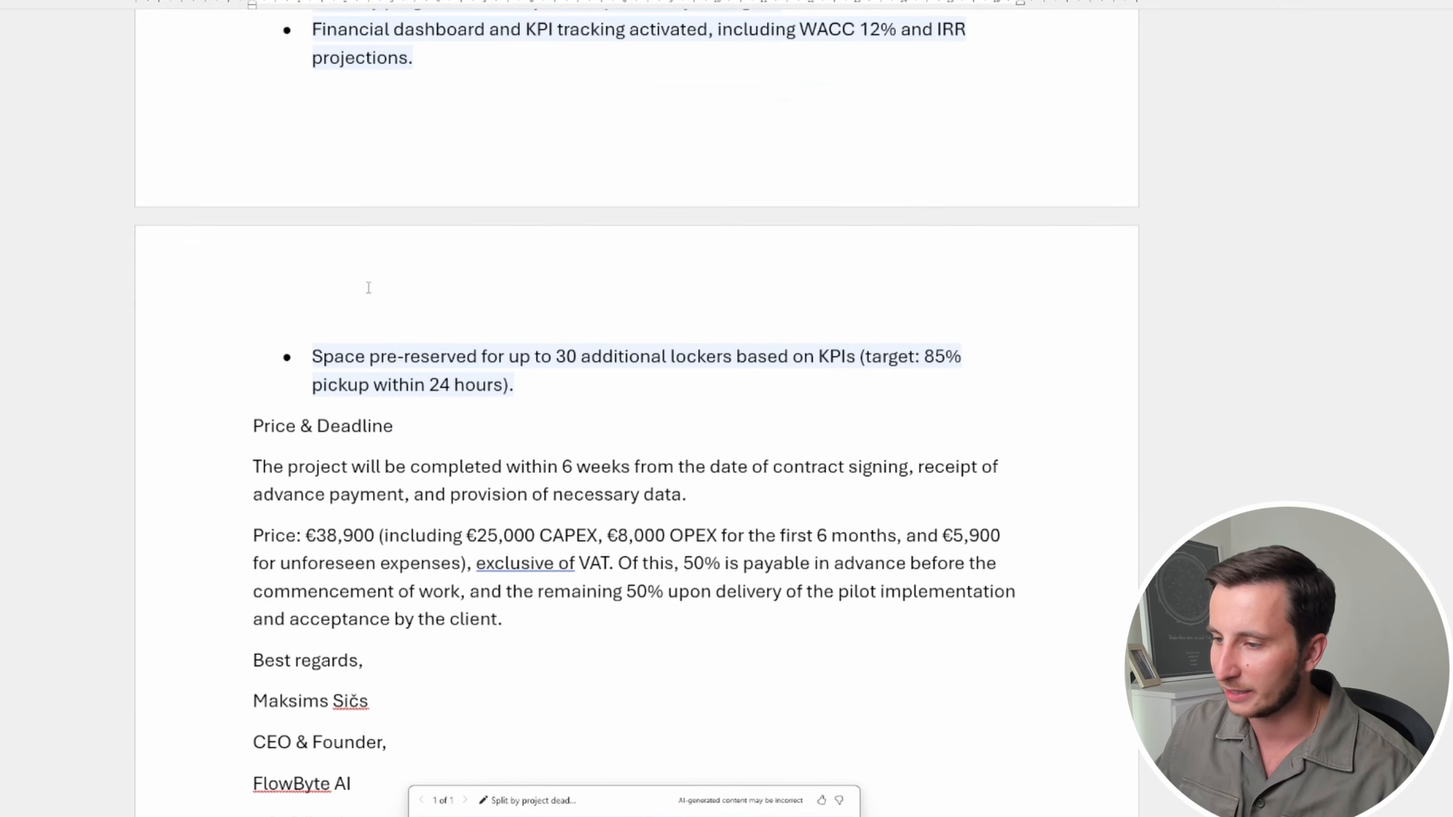
pyautogui.scroll(1, 526, 413)
pyautogui.scroll(-12, 502, 402)
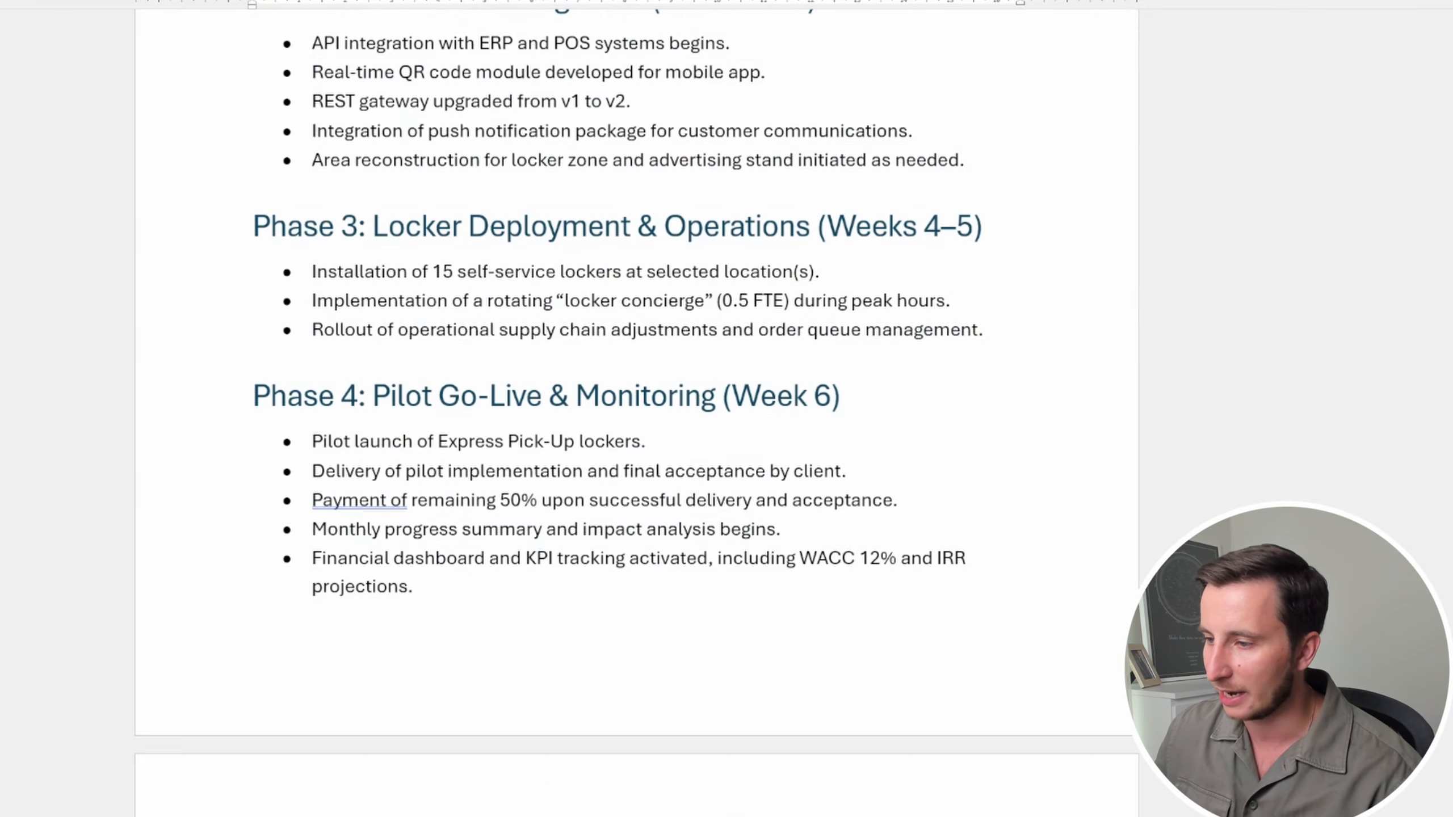
pyautogui.scroll(-9, 448, 629)
# Select the Project Implementation Timeline section and have Copilot visualize it as a table
pyautogui.moveTo(569, 396); pyautogui.dragTo(217, 224)
pyautogui.click(218, 224)
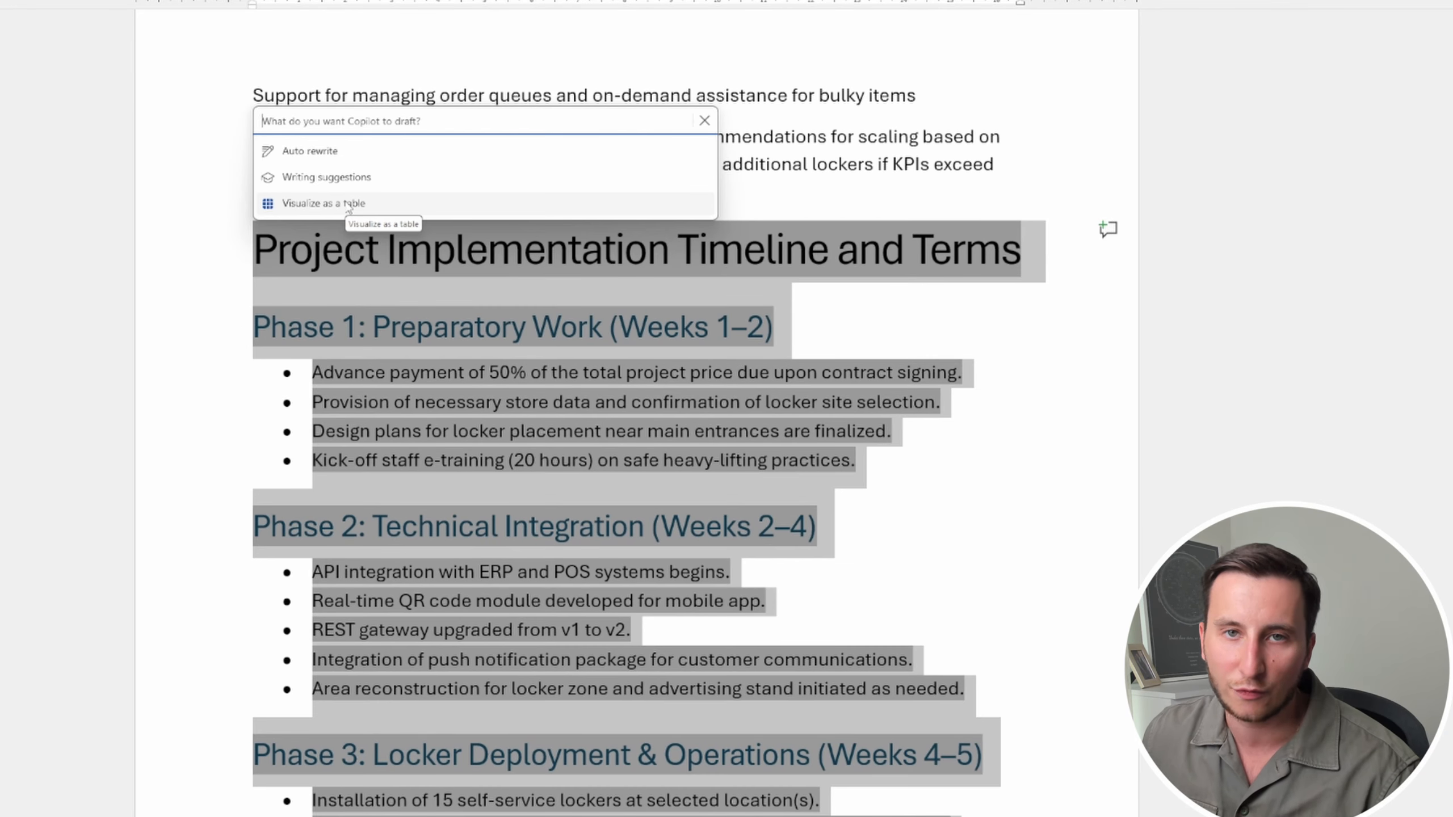
pyautogui.click(349, 204)
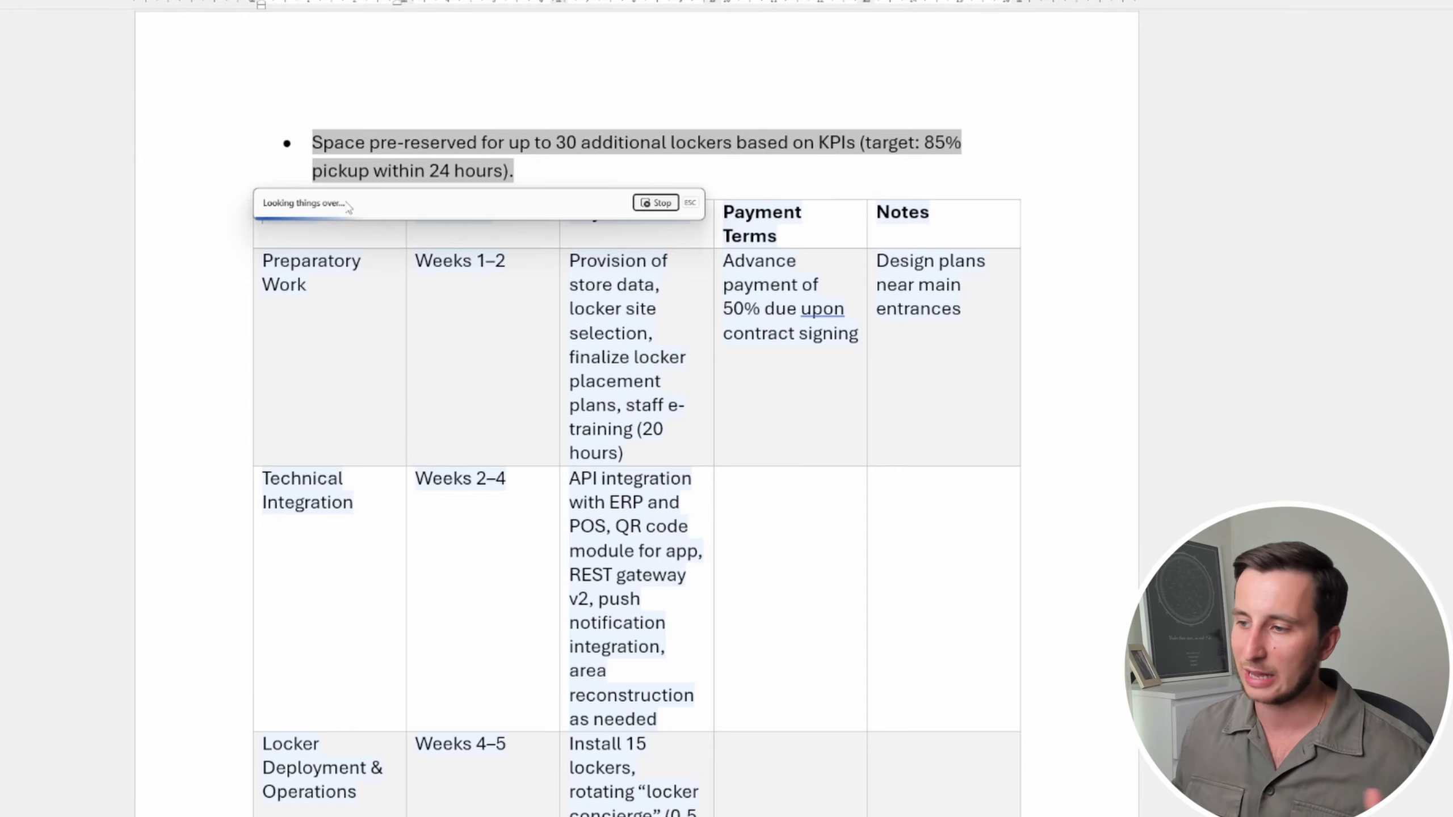
# Review the timeline table's Key Activities, Payment Terms and Notes columns across both pages
pyautogui.scroll(-15, 515, 504)
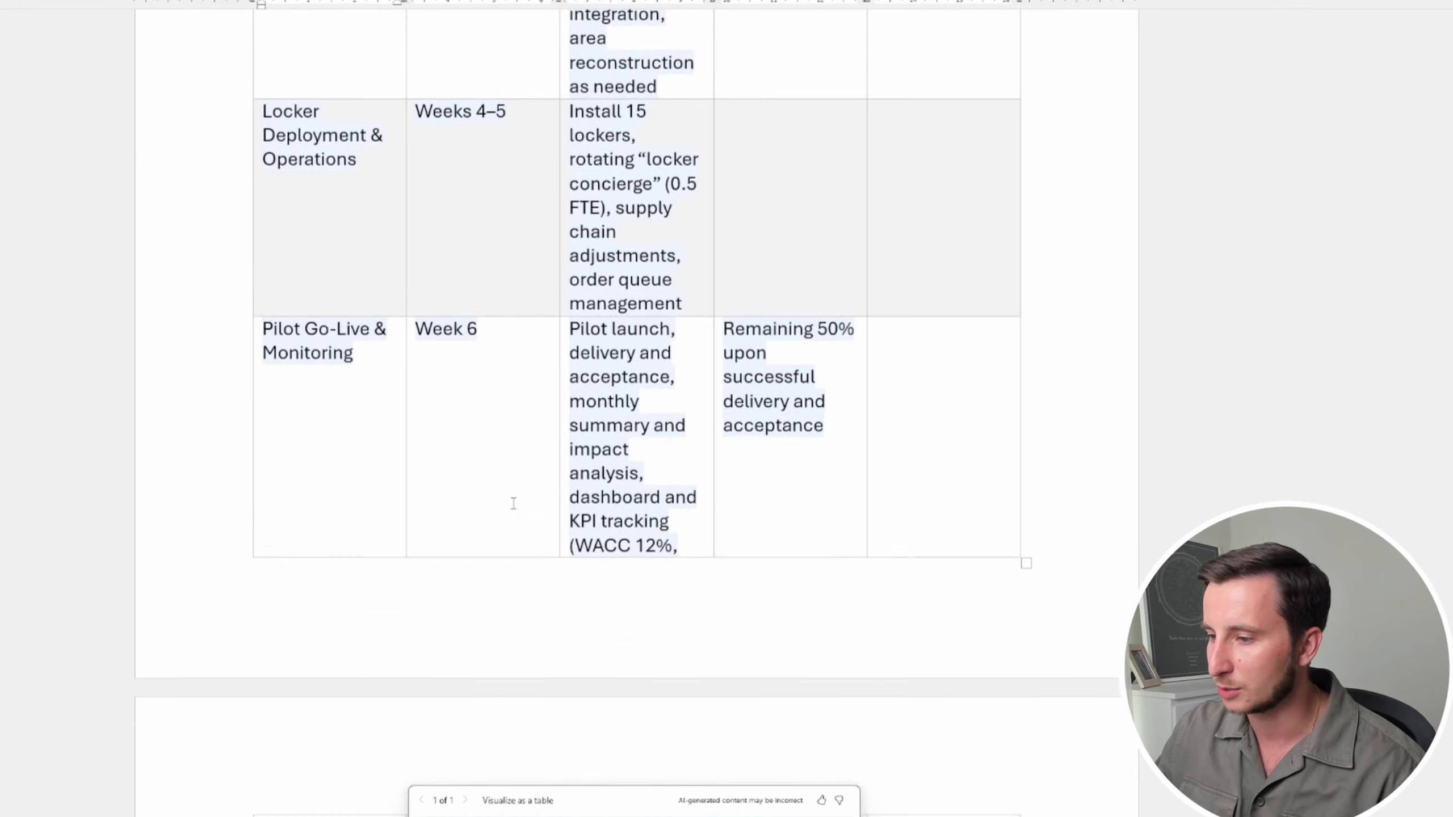
pyautogui.scroll(12, 509, 511)
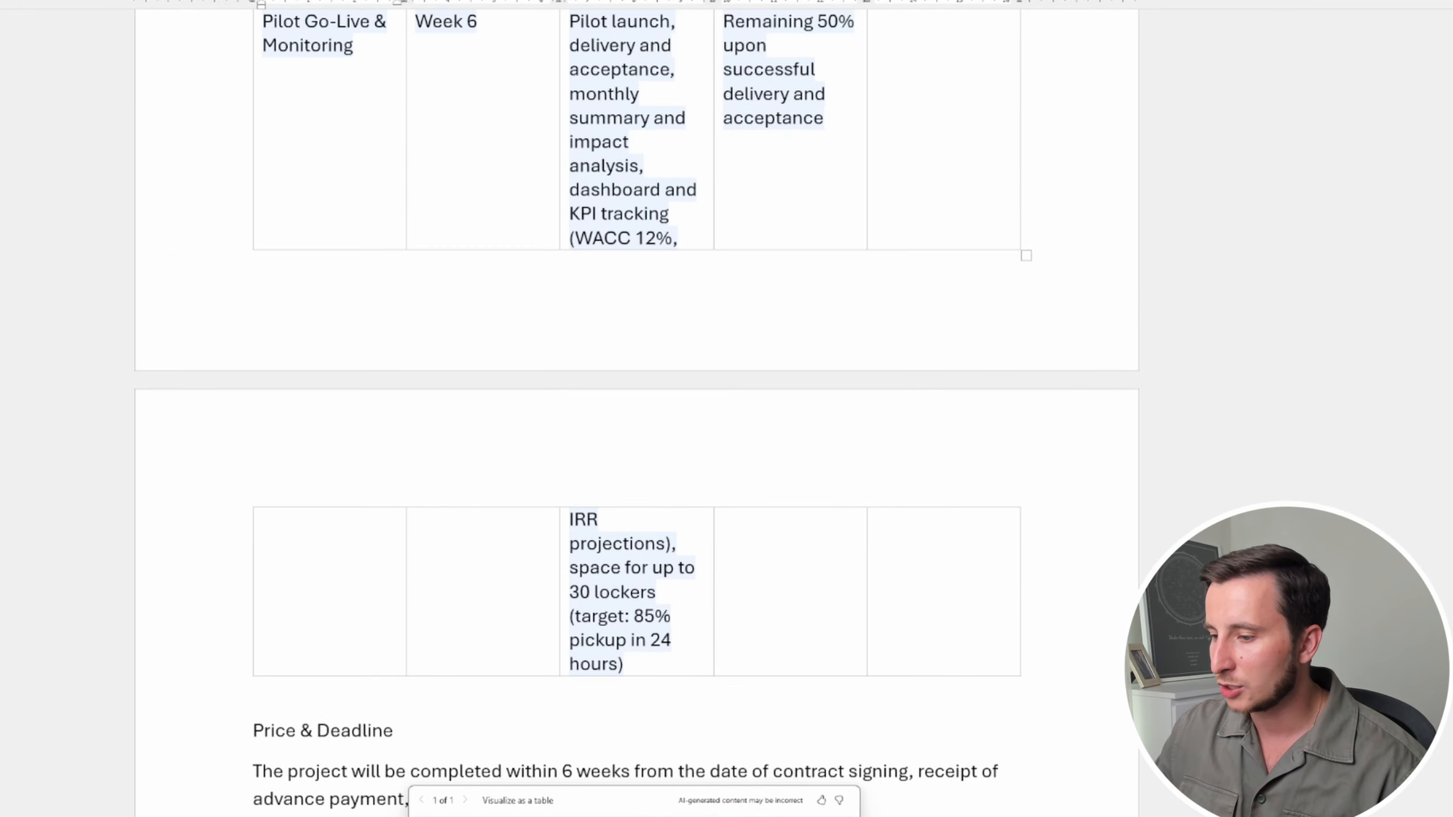
pyautogui.scroll(4, 346, 407)
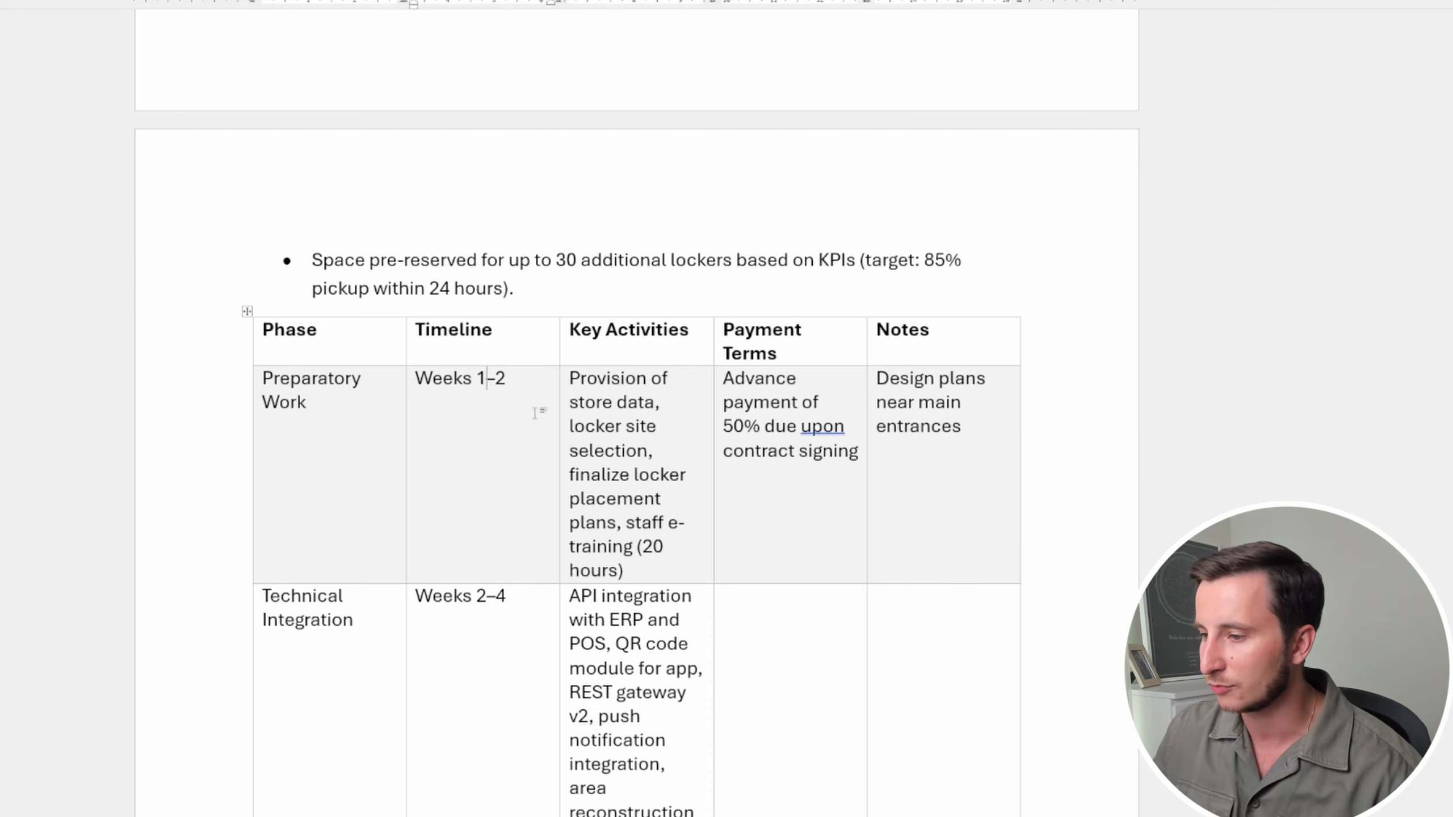
pyautogui.click(661, 406)
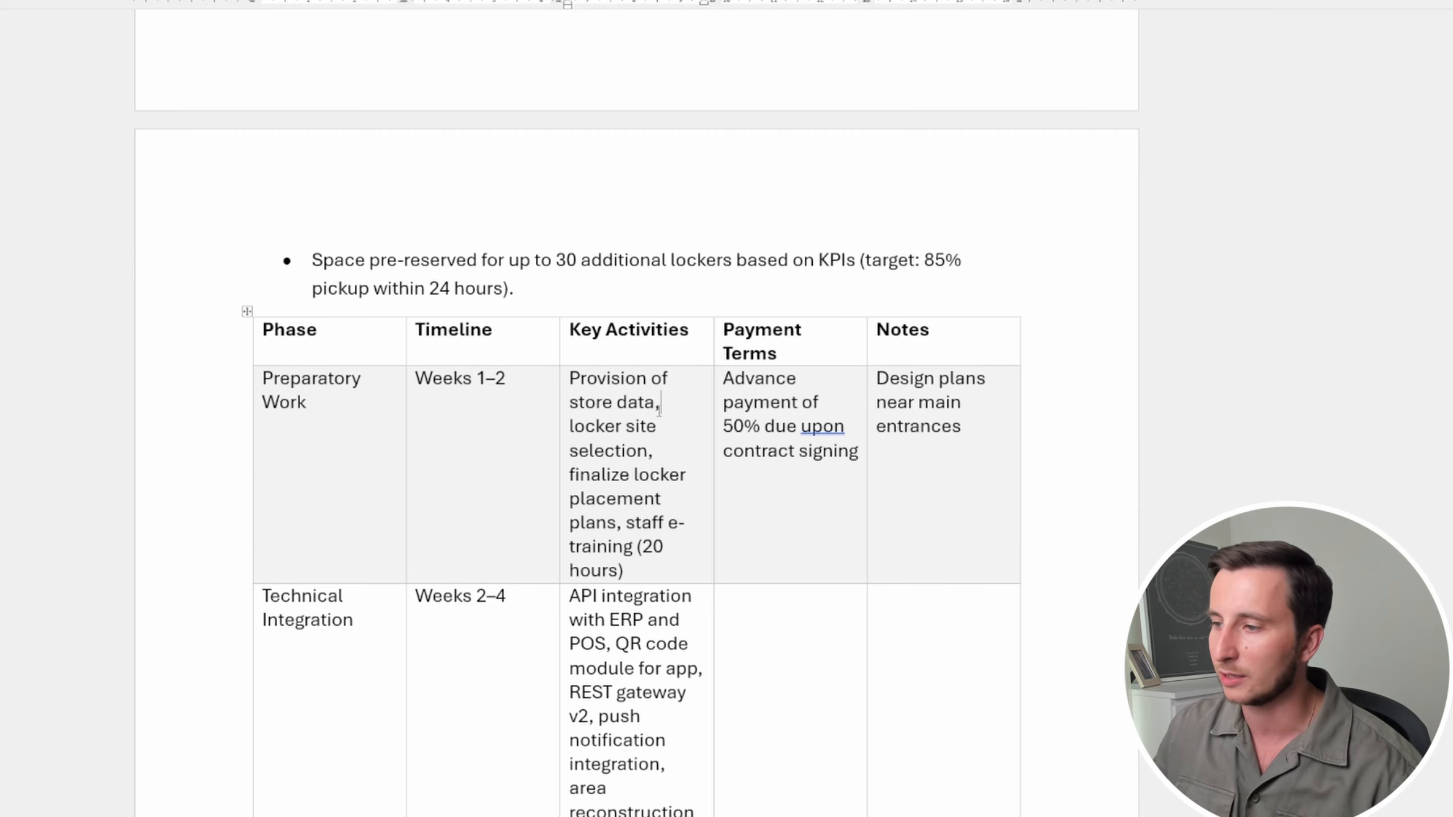
pyautogui.click(639, 354)
pyautogui.click(818, 357)
pyautogui.click(947, 355)
pyautogui.scroll(-2, 962, 371)
pyautogui.scroll(-8, 953, 368)
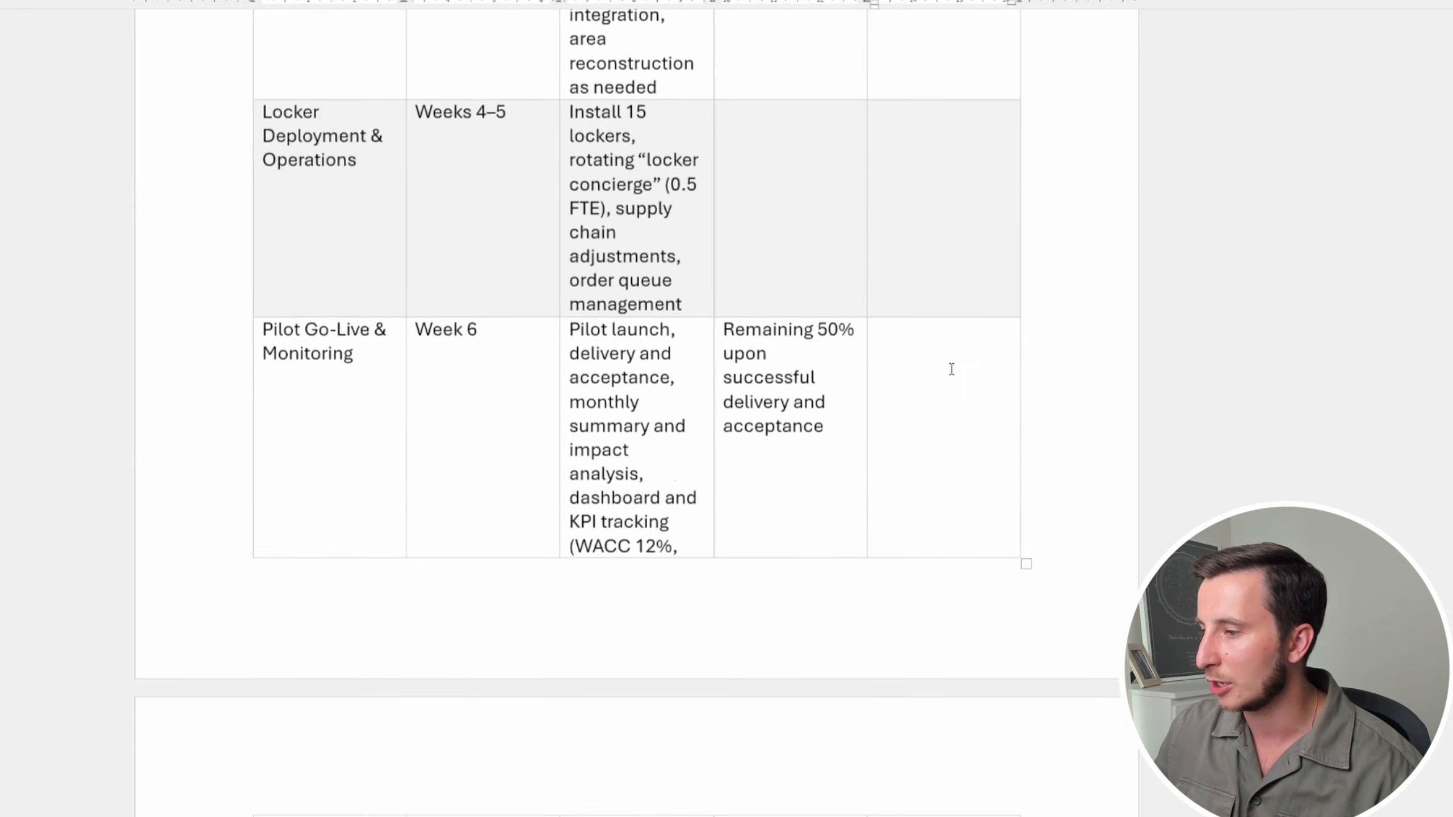
pyautogui.scroll(12, 941, 359)
pyautogui.click(775, 395)
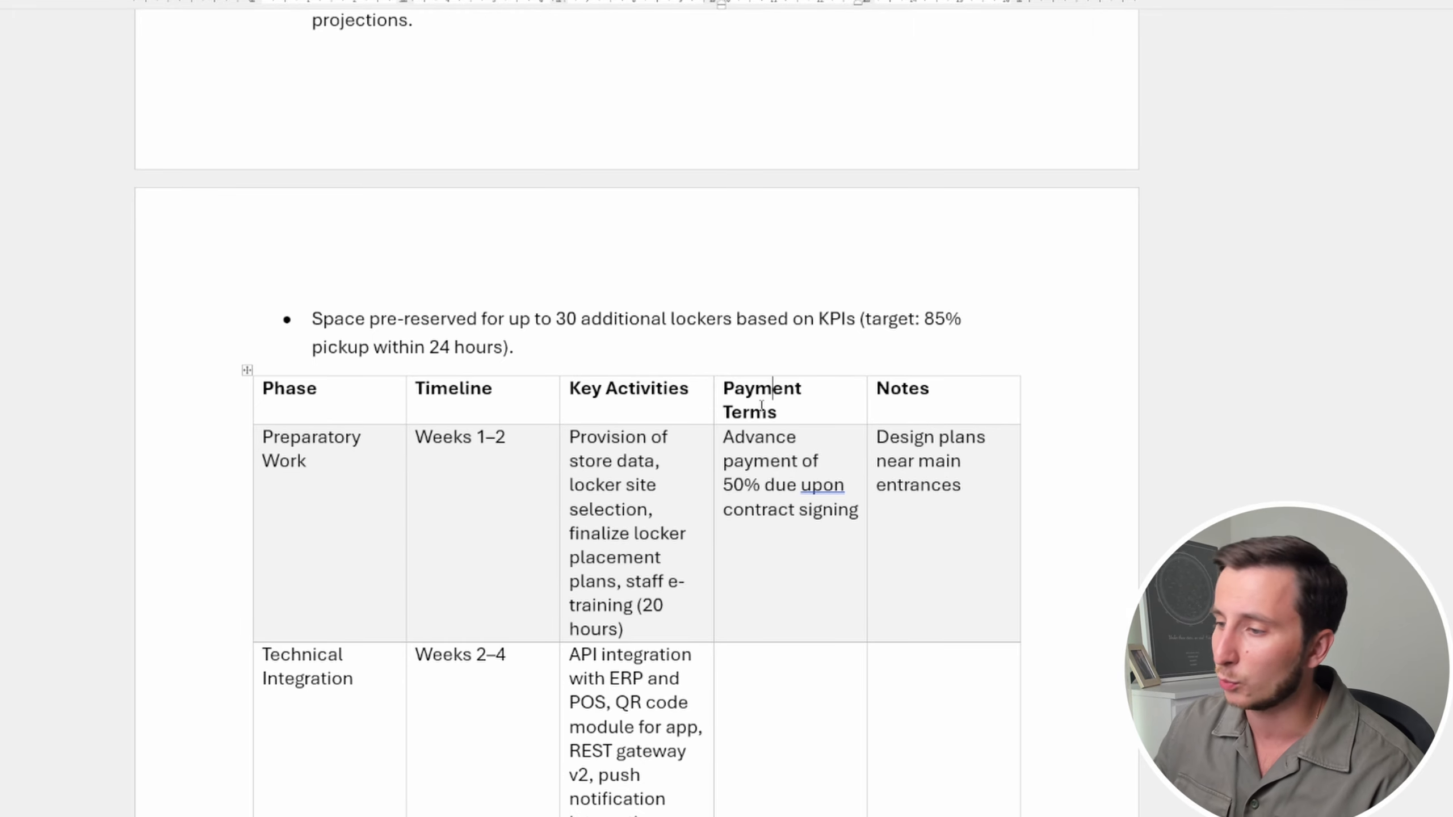
# Delete the timeline heading and phase bullets above the table, plus the leftover empty bullet
pyautogui.scroll(10, 755, 404)
pyautogui.scroll(-9, 691, 469)
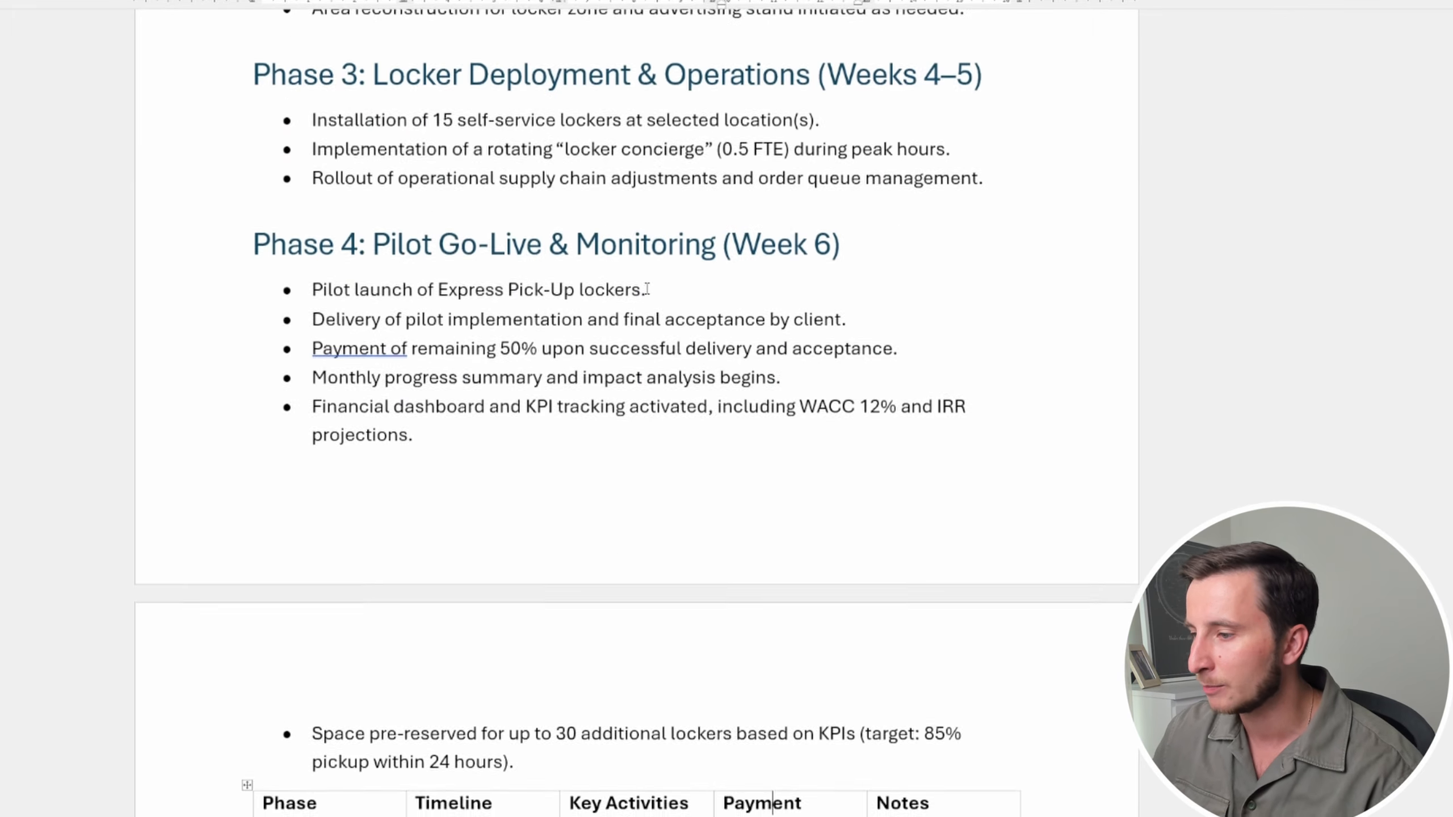
pyautogui.scroll(-15, 690, 469)
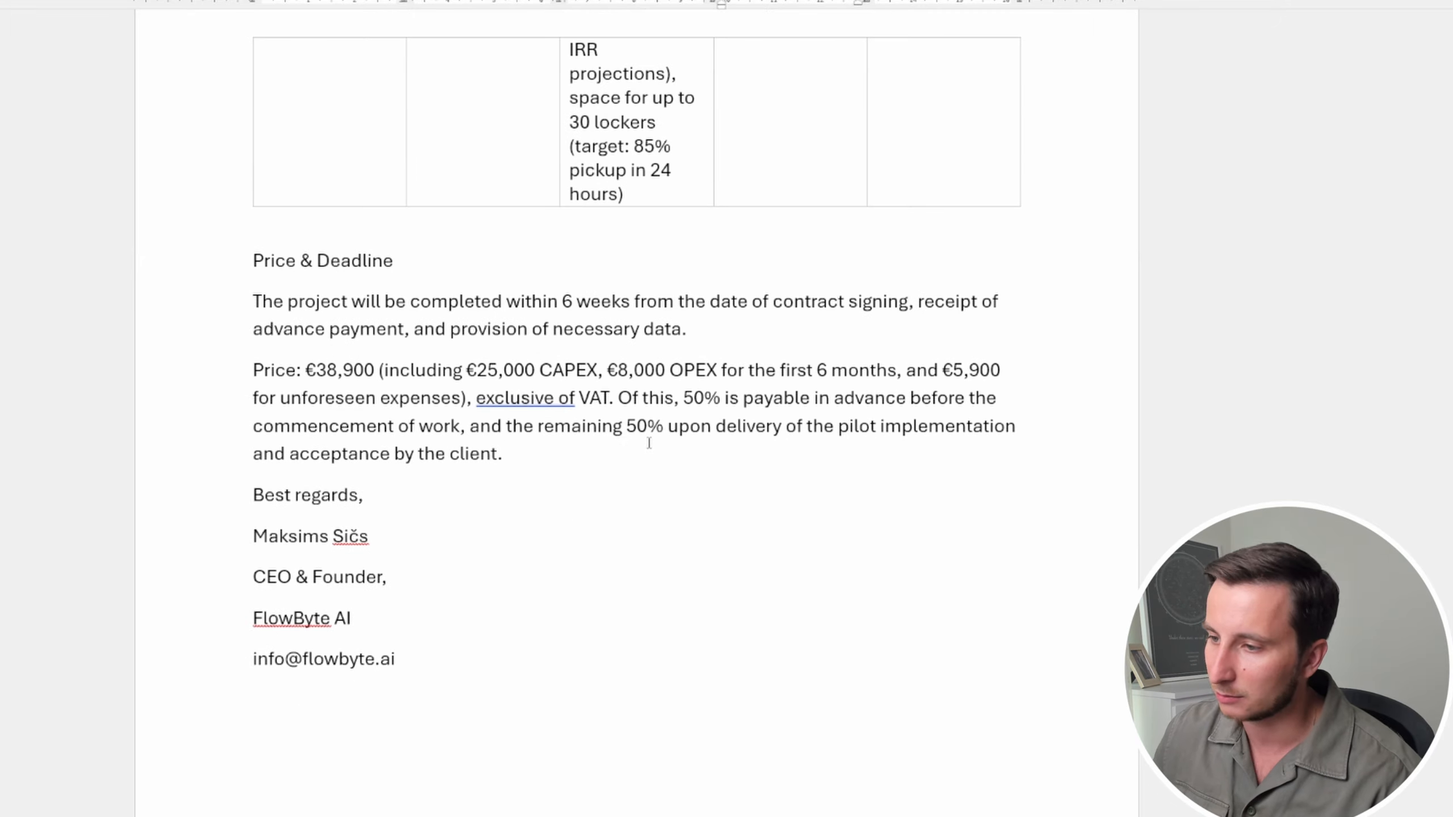
pyautogui.scroll(15, 529, 431)
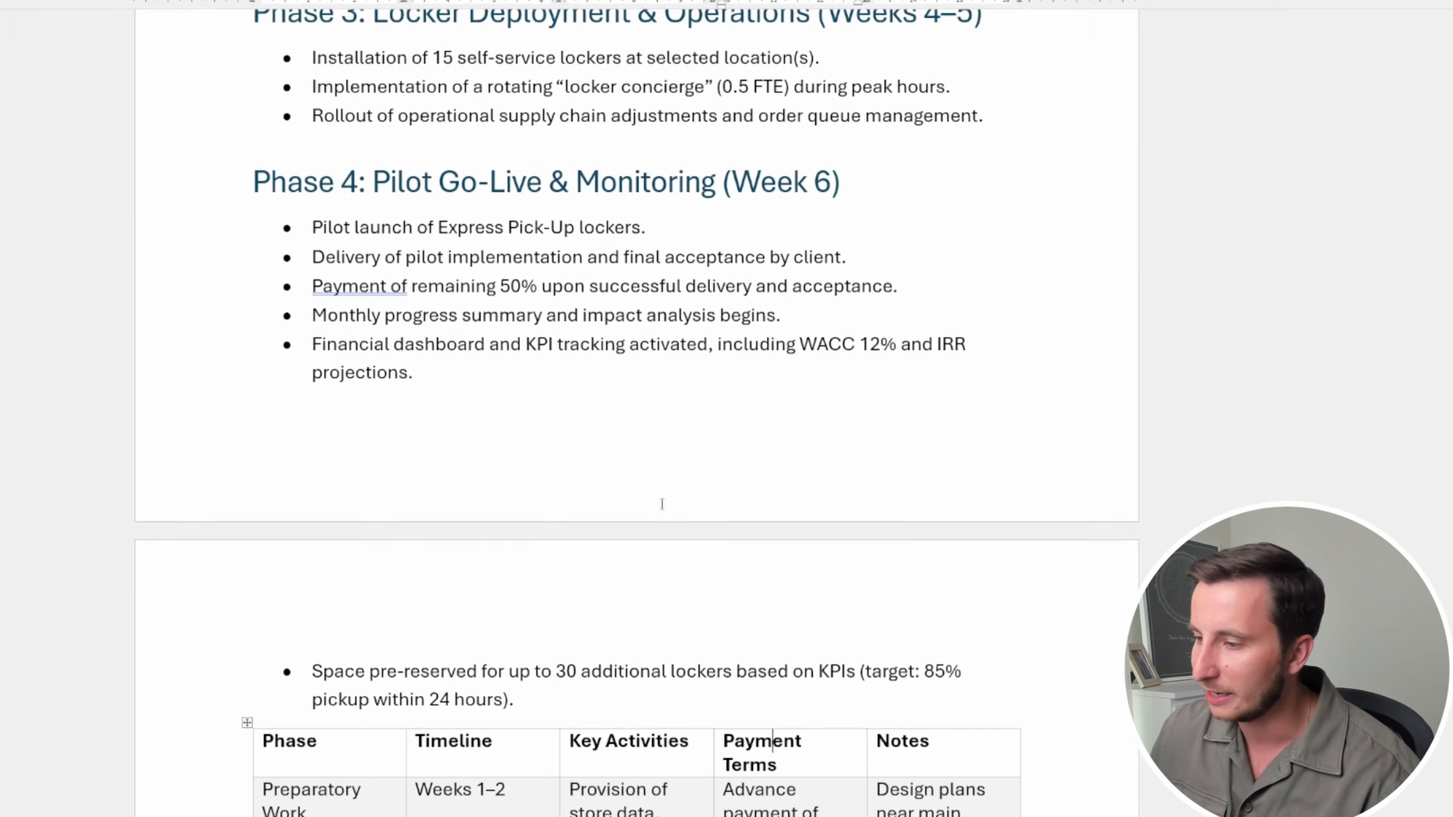
pyautogui.moveTo(546, 714); pyautogui.dragTo(271, 272)
pyautogui.press('Delete')
pyautogui.scroll(10, 410, 239)
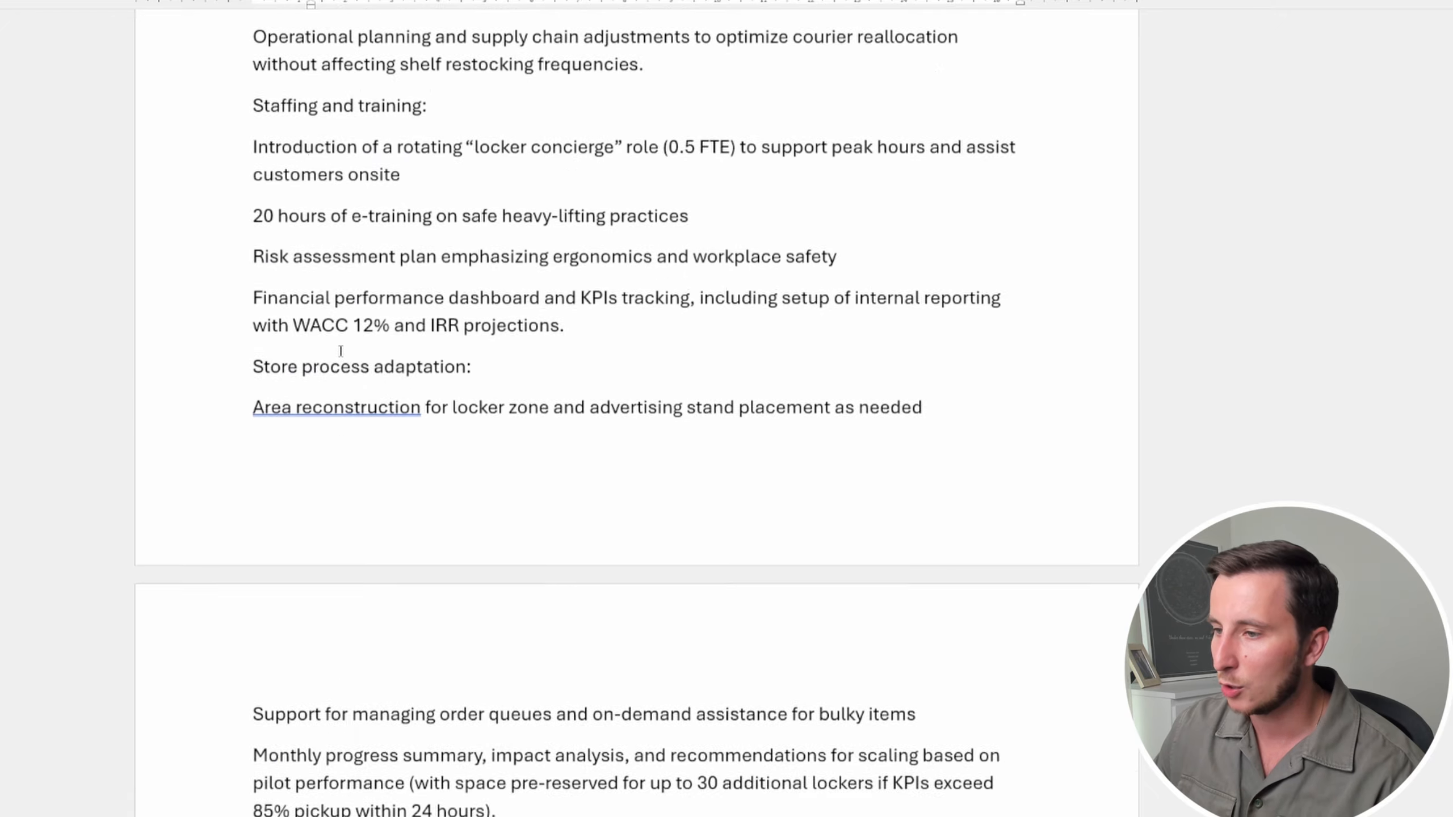
pyautogui.scroll(5, 410, 240)
pyautogui.scroll(-15, 386, 286)
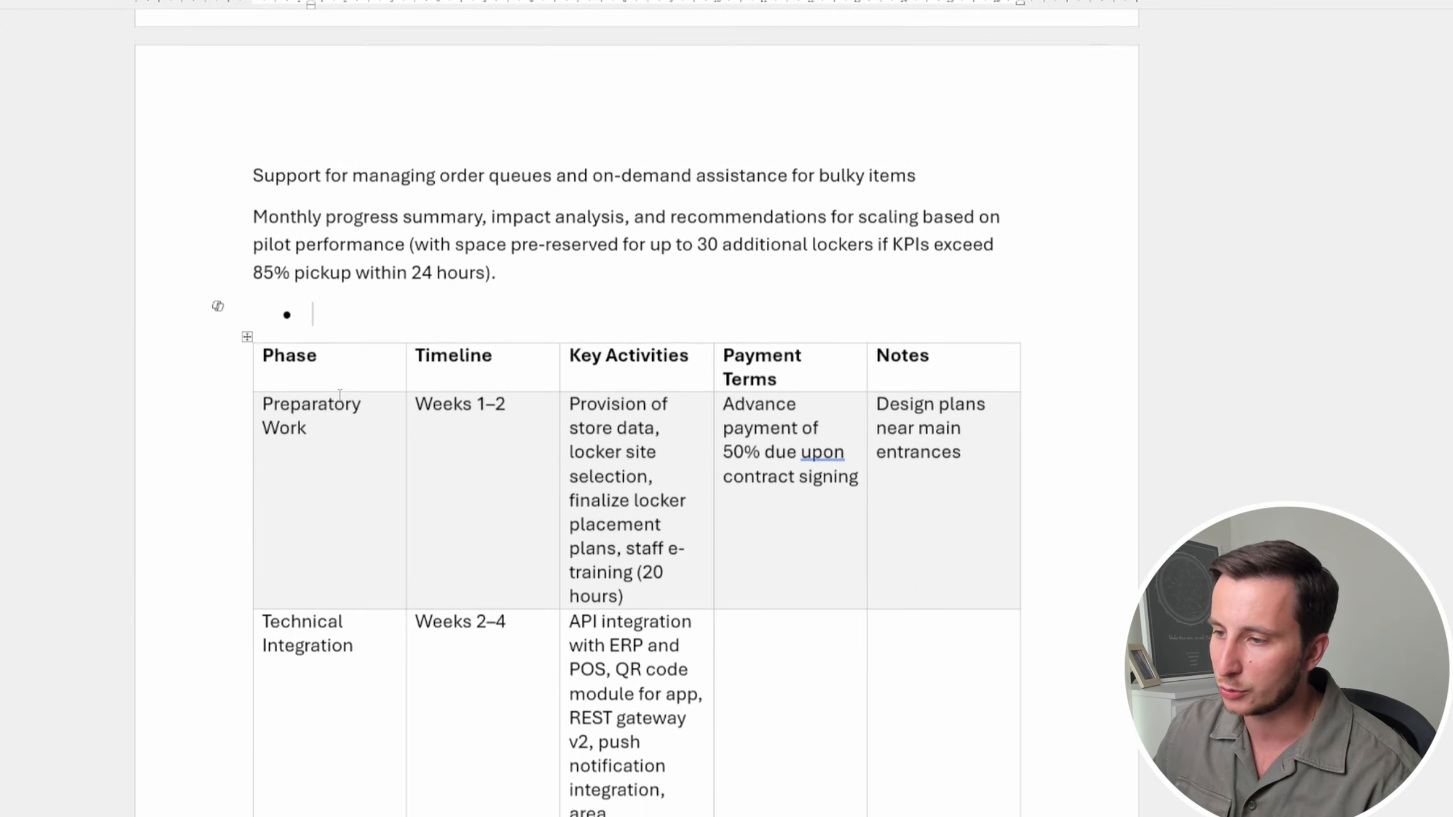
pyautogui.press('BackSpace')
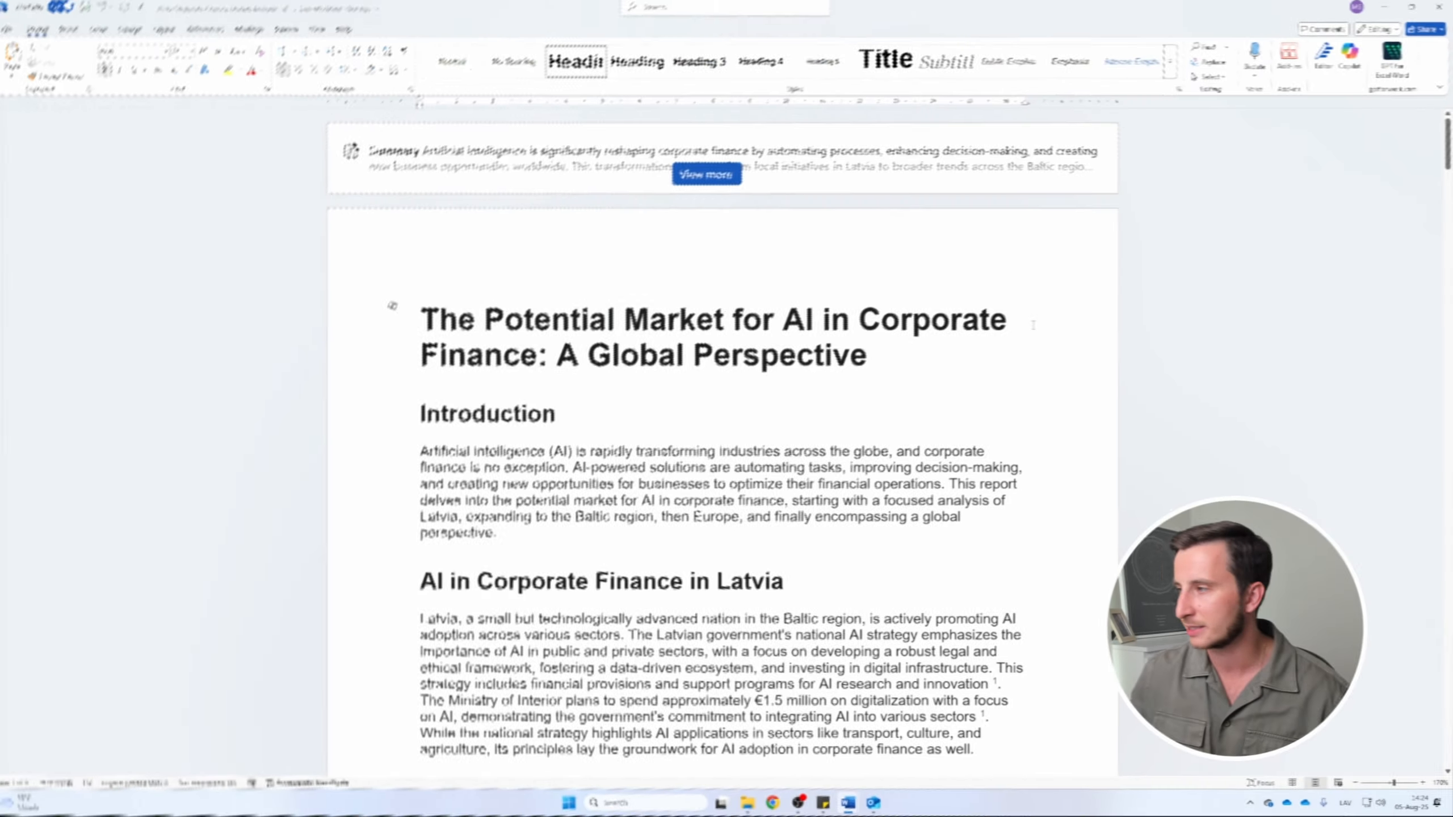
# Return to the first page of the AI in corporate finance report with its Summary banner
pyautogui.scroll(-20, 1033, 326)
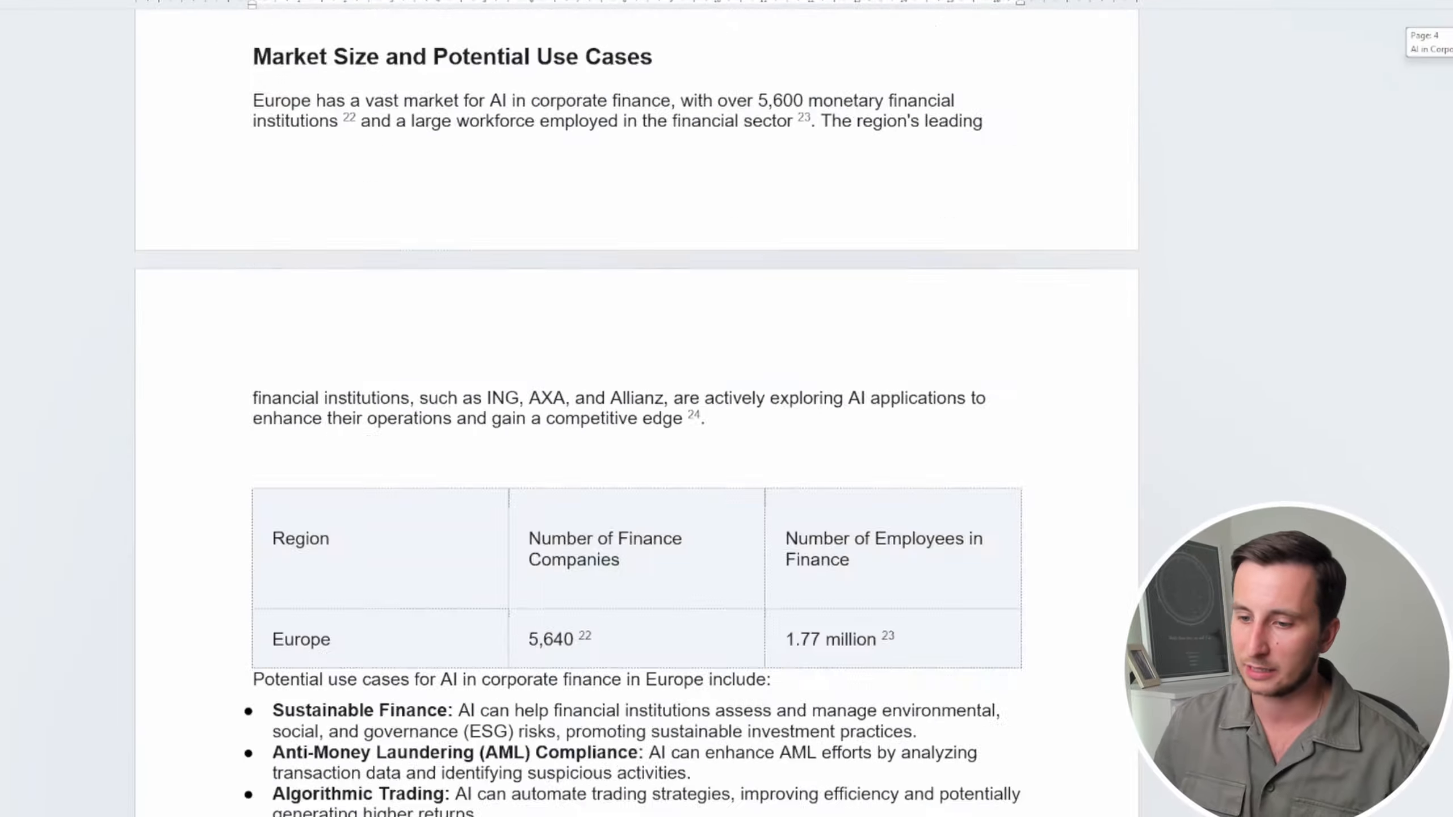
pyautogui.moveTo(1450, 241); pyautogui.dragTo(1451, 35)
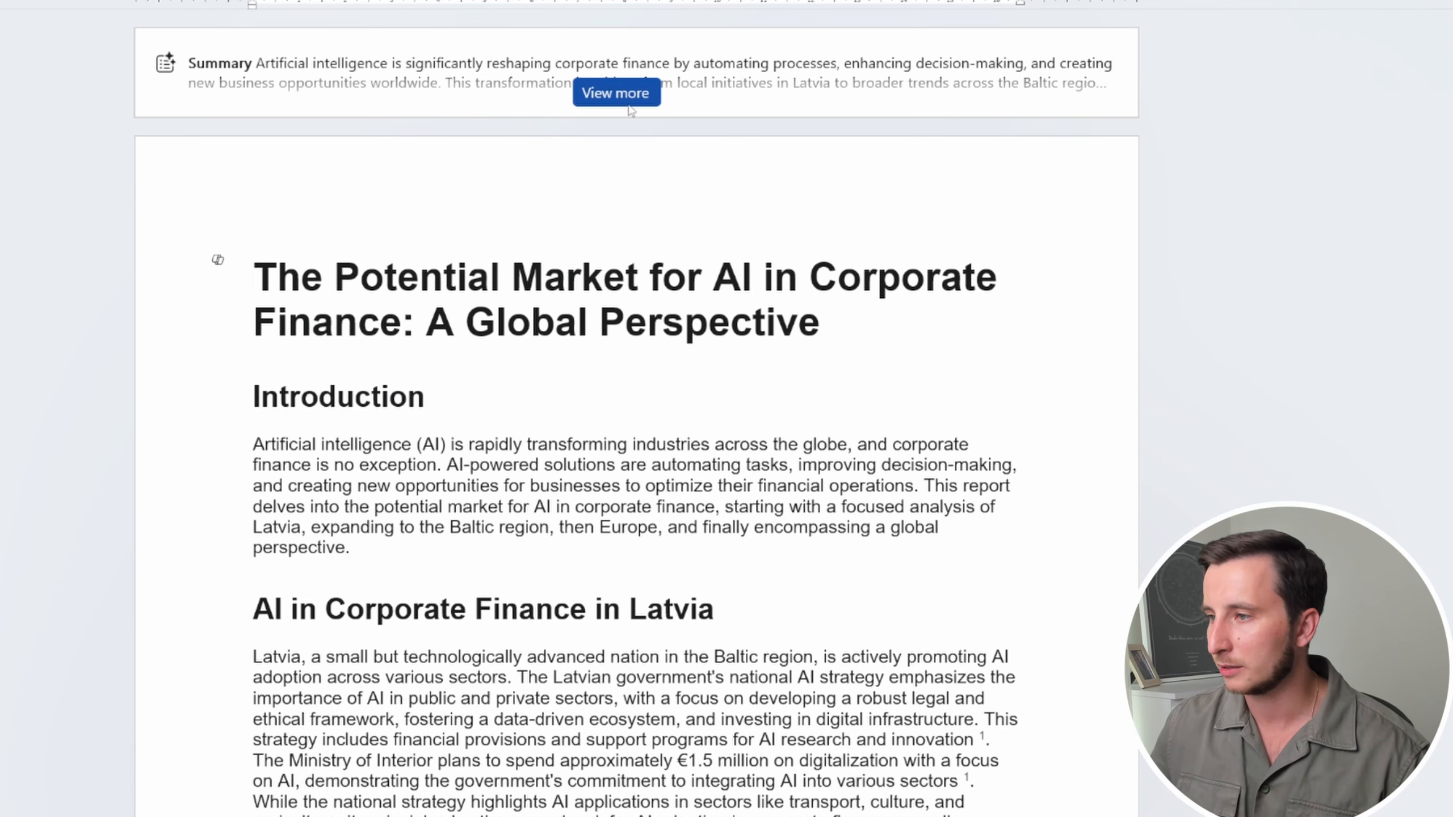
# Expand the Copilot summary to its eight cited points and check citation [3]'s source passage
pyautogui.click(611, 95)
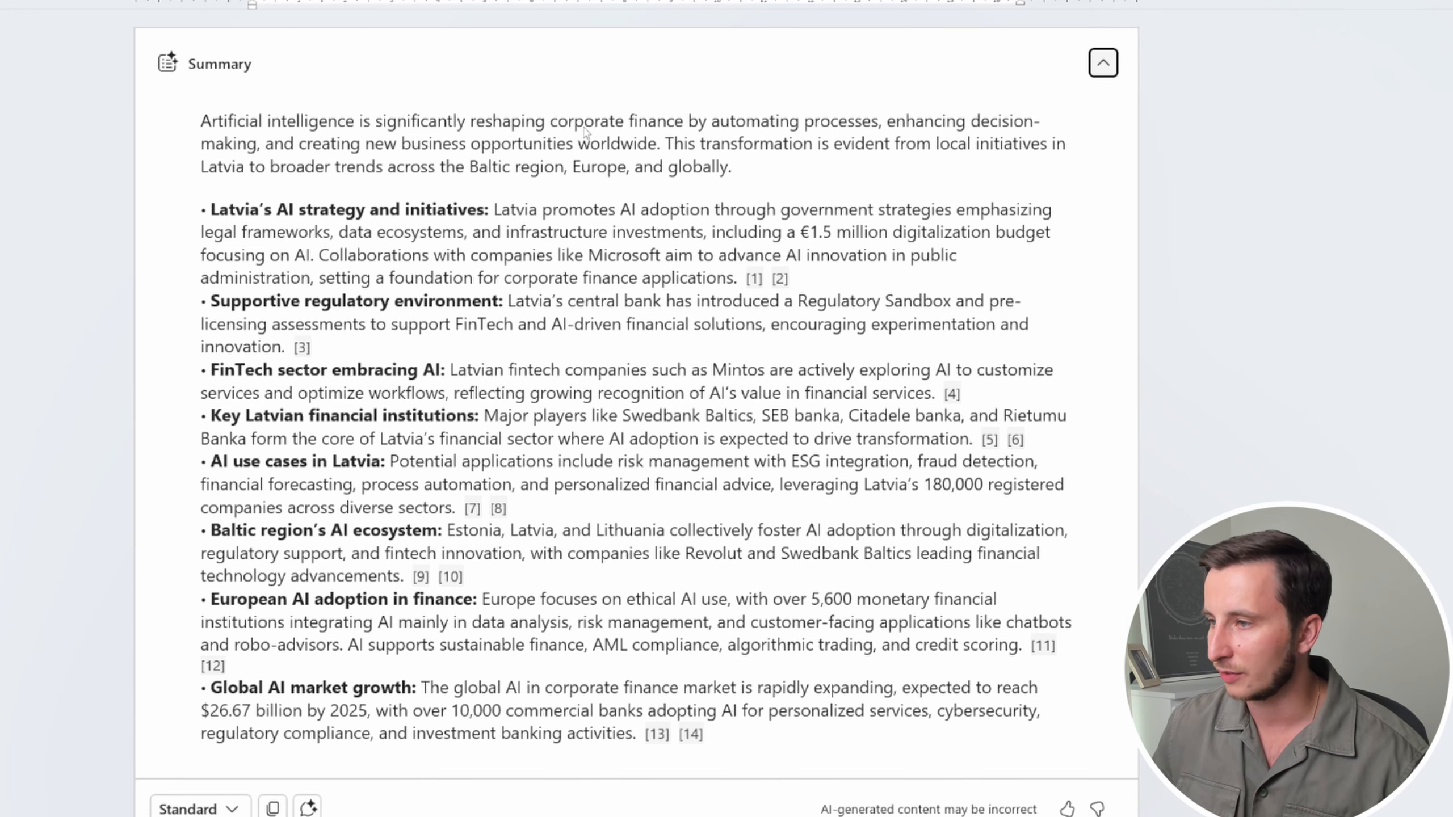
pyautogui.scroll(-3, 613, 133)
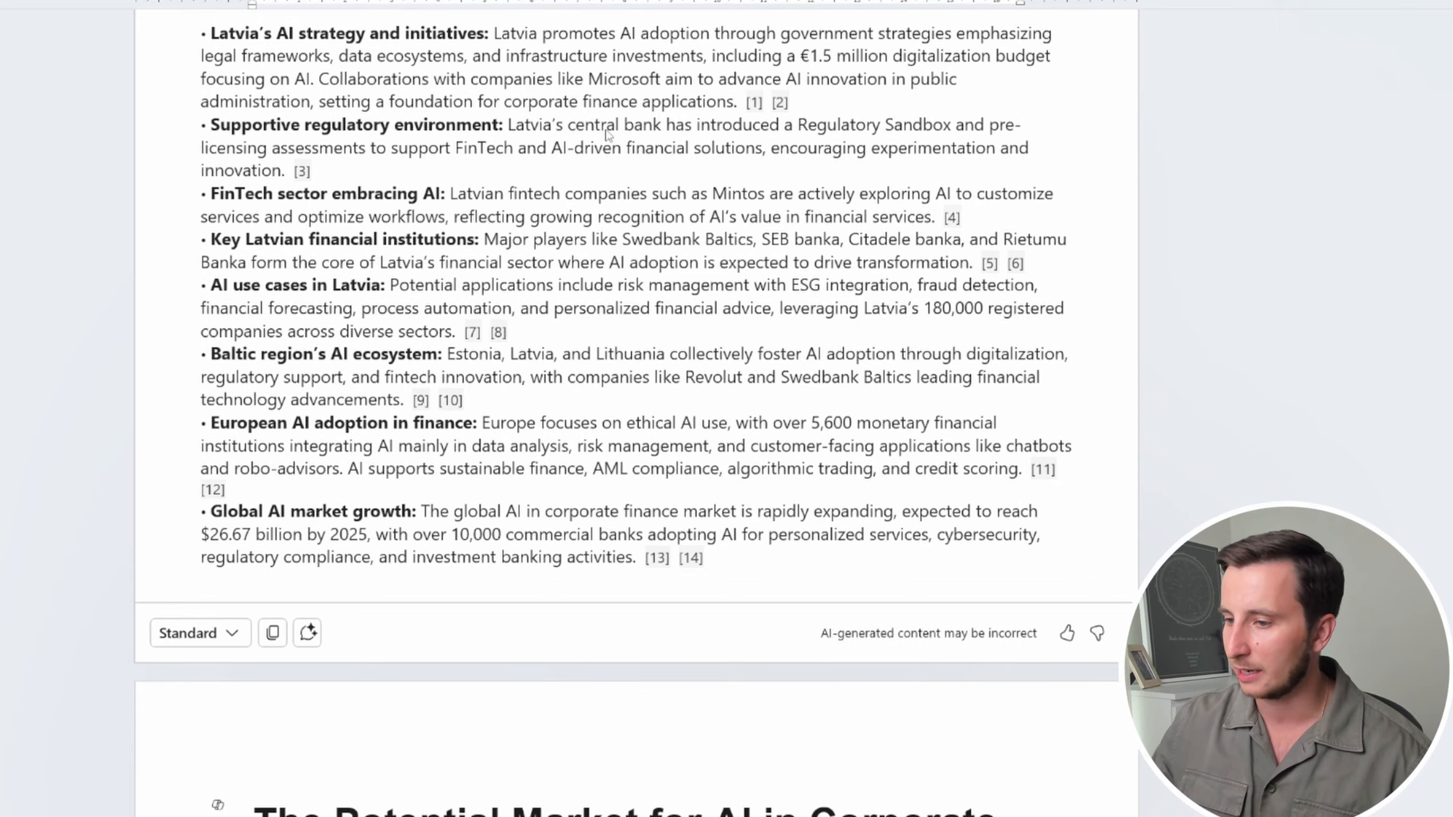
pyautogui.scroll(2, 445, 277)
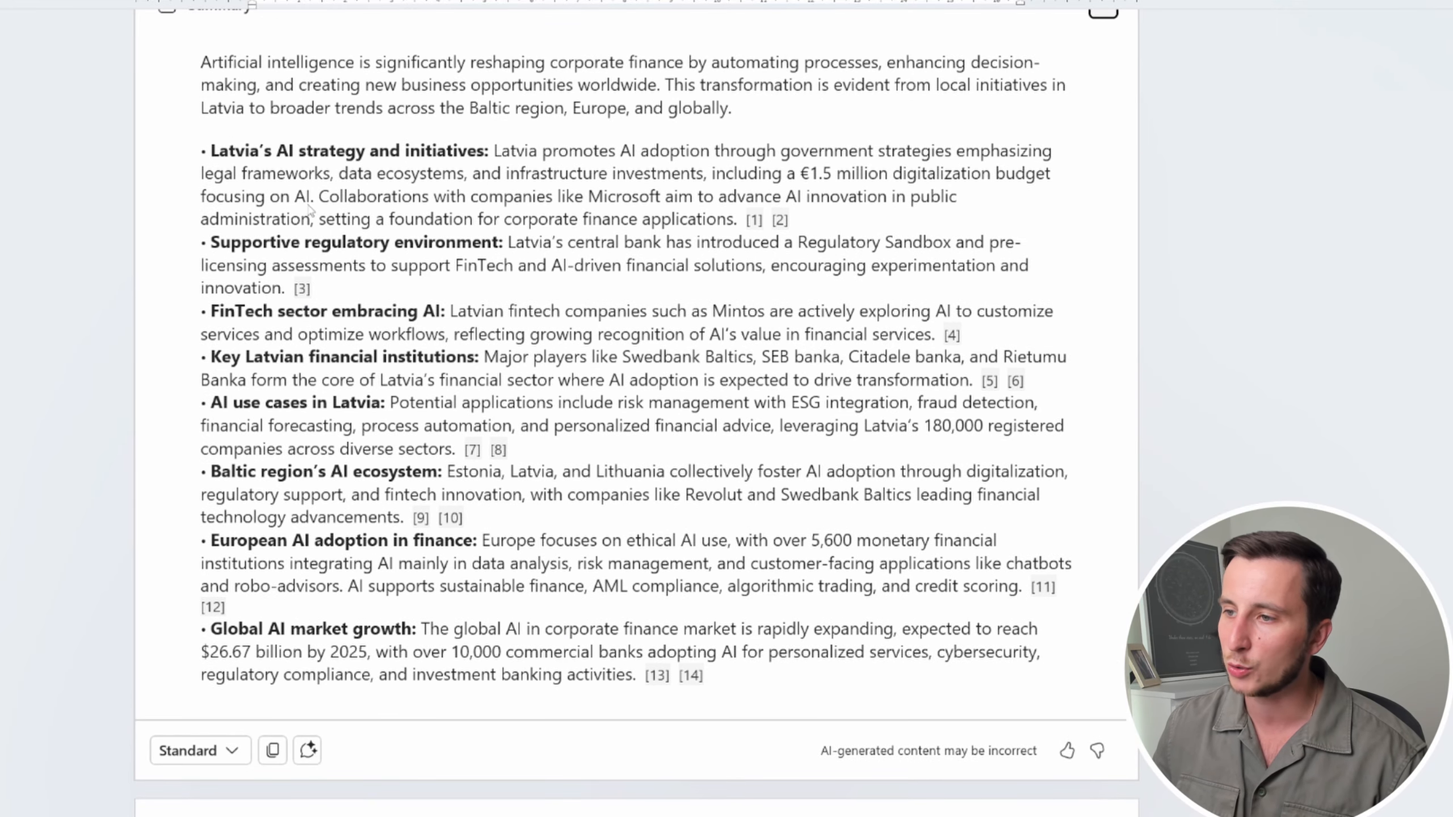
pyautogui.click(302, 288)
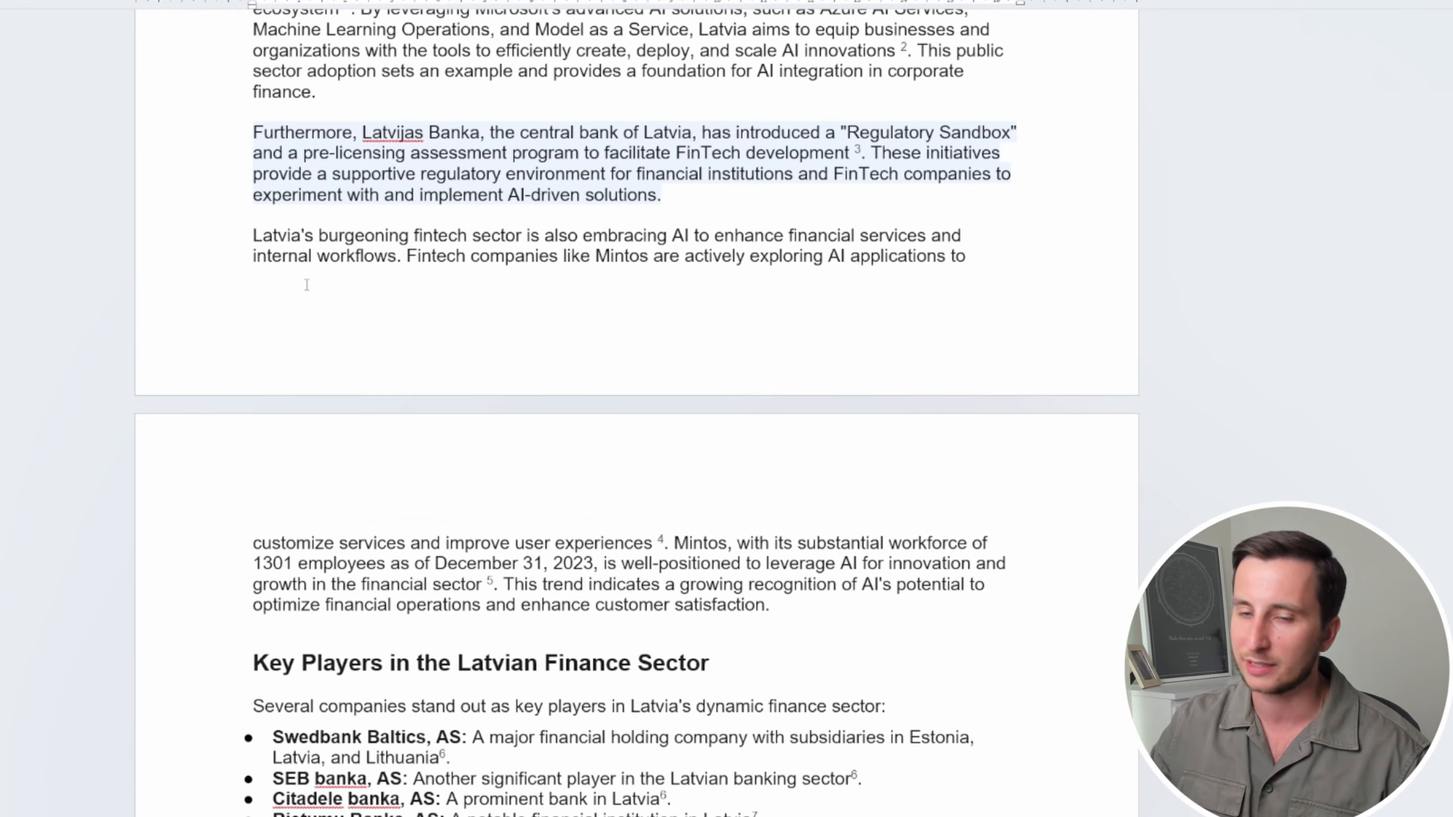
pyautogui.scroll(15, 307, 284)
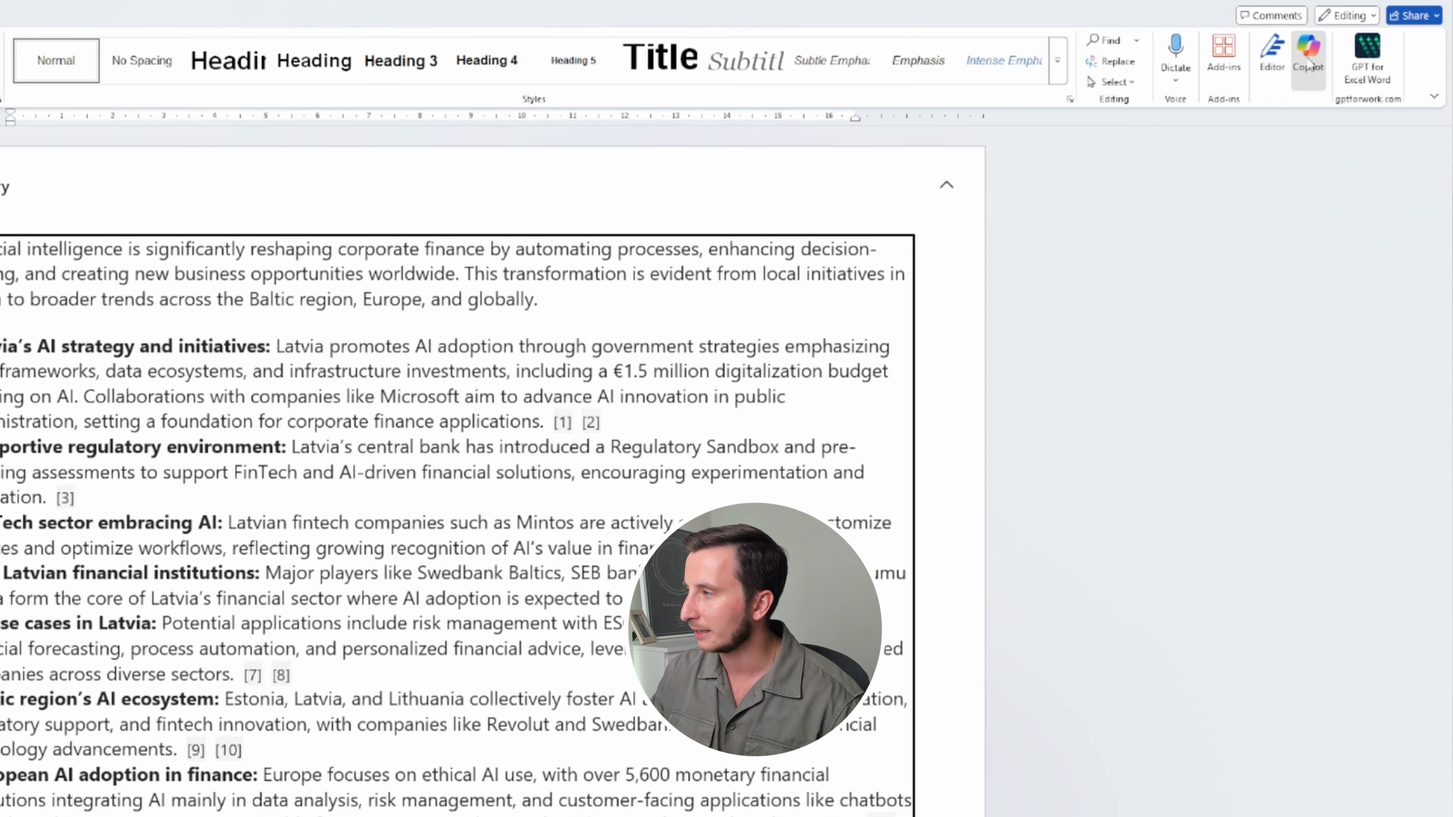
# Ask Copilot chat to 'Explain this document like to a 5-year-old kid'
pyautogui.click(1309, 57)
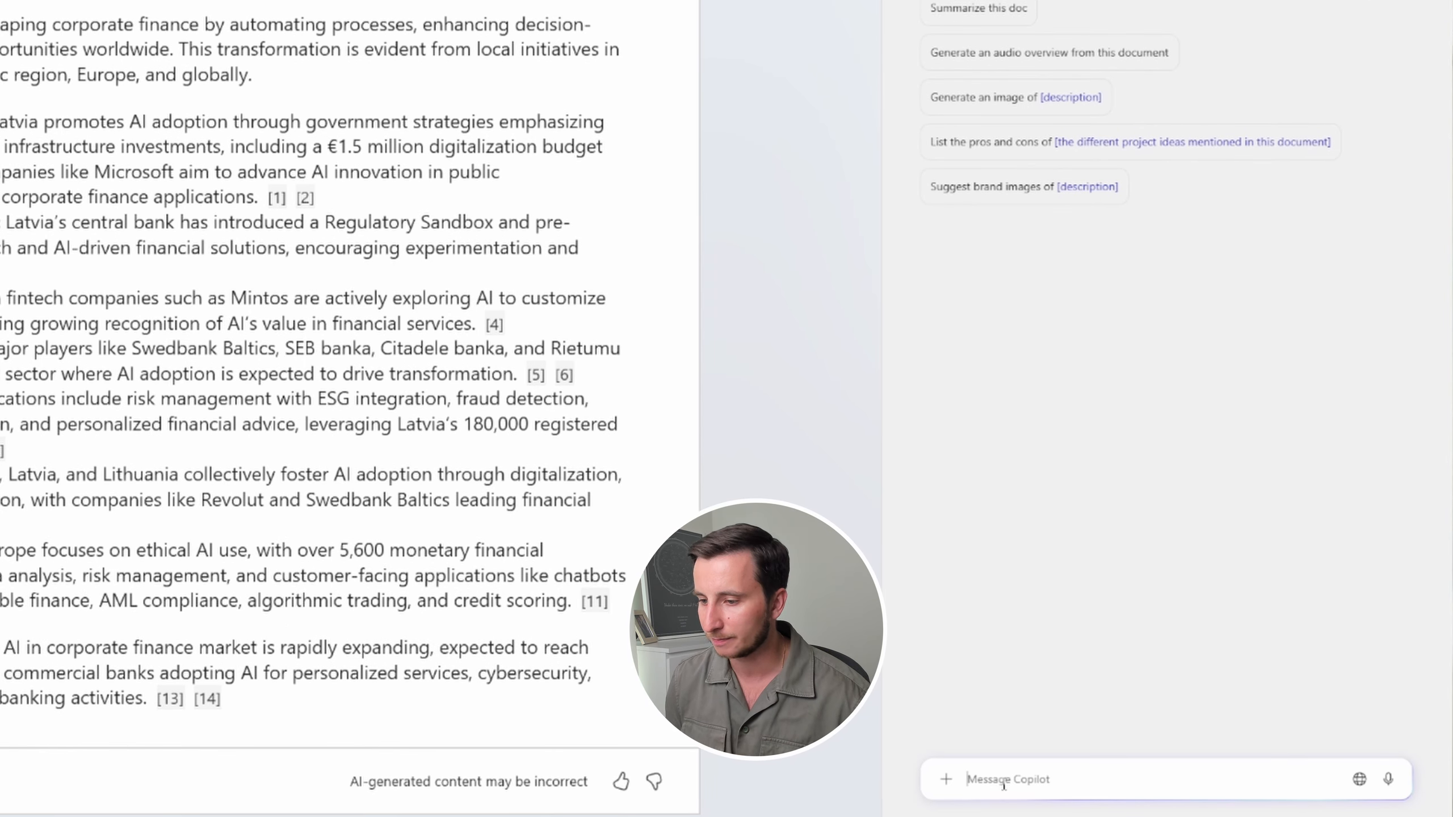
pyautogui.write('Ex')
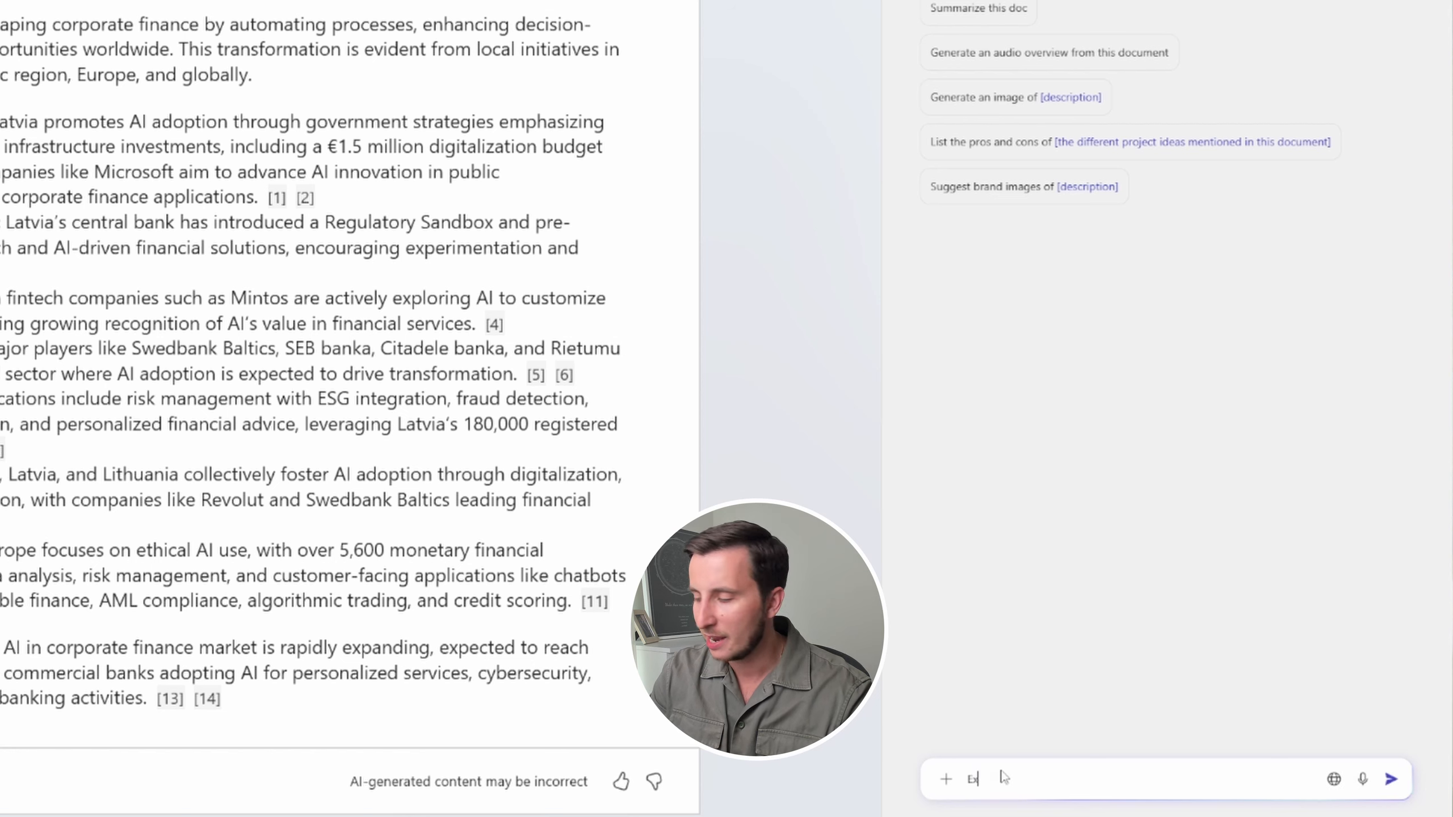
pyautogui.write('paain this do')
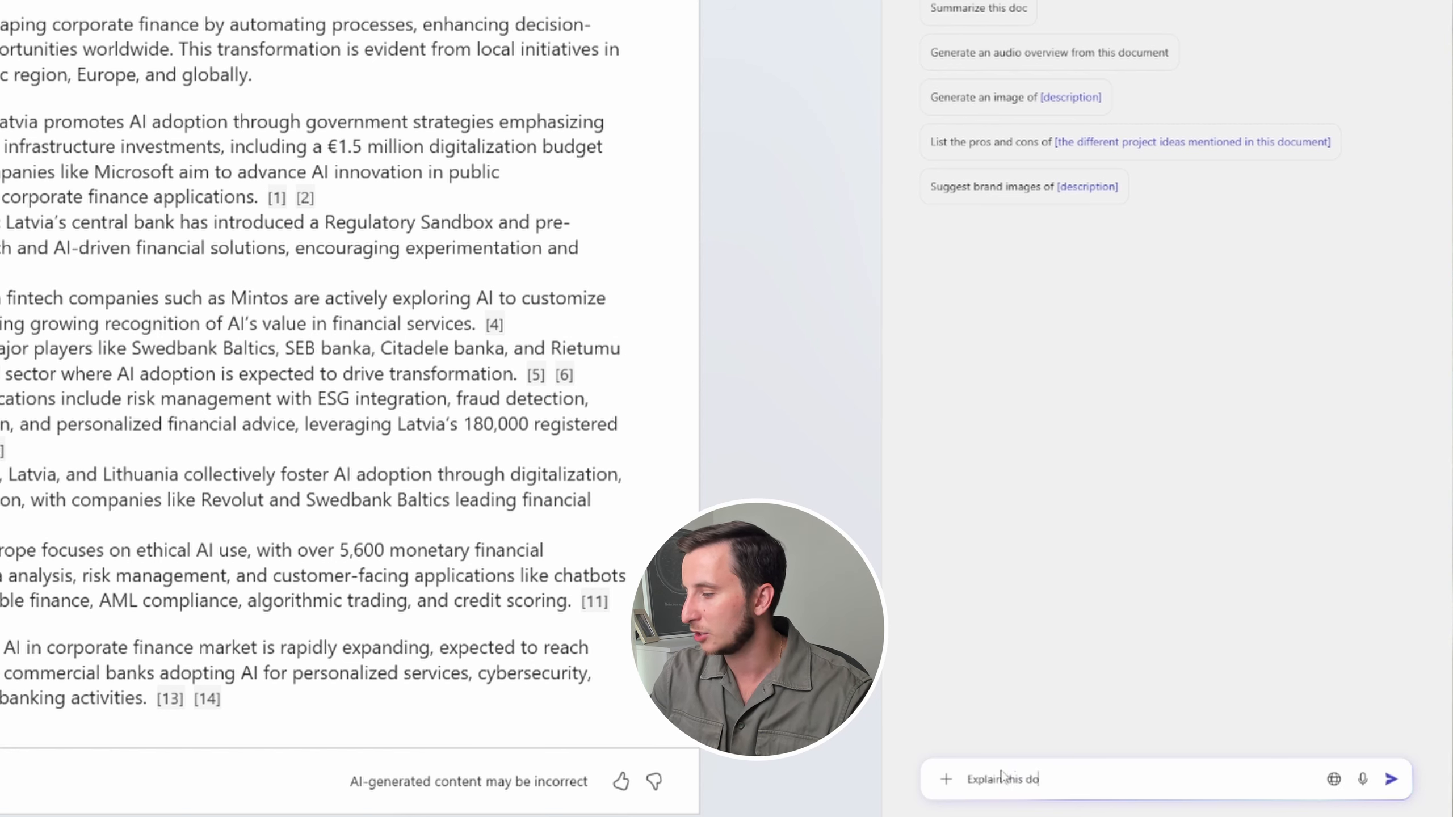
pyautogui.write('cument like to a 5')
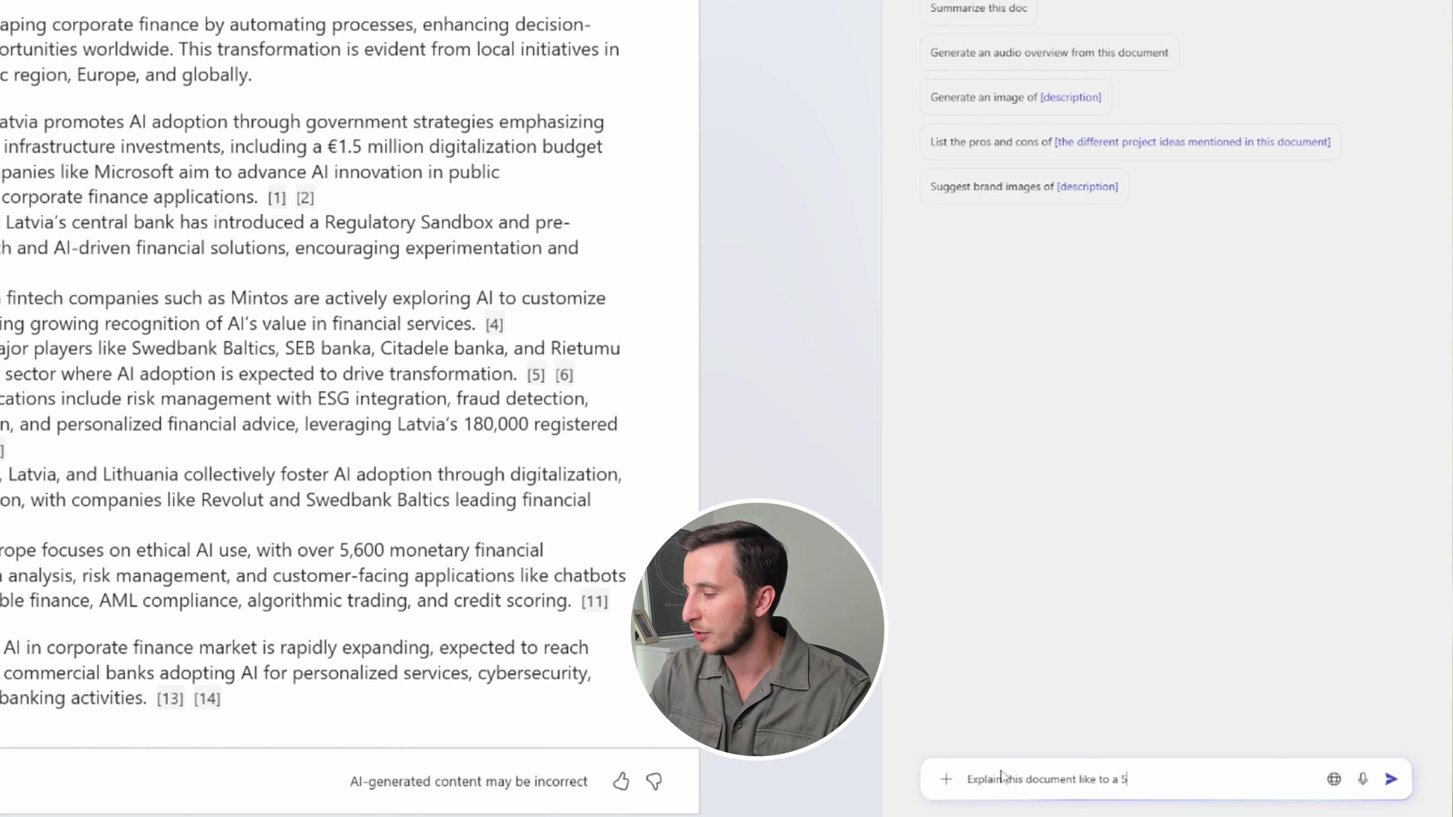
pyautogui.write('-year-old kid')
pyautogui.press('Return')
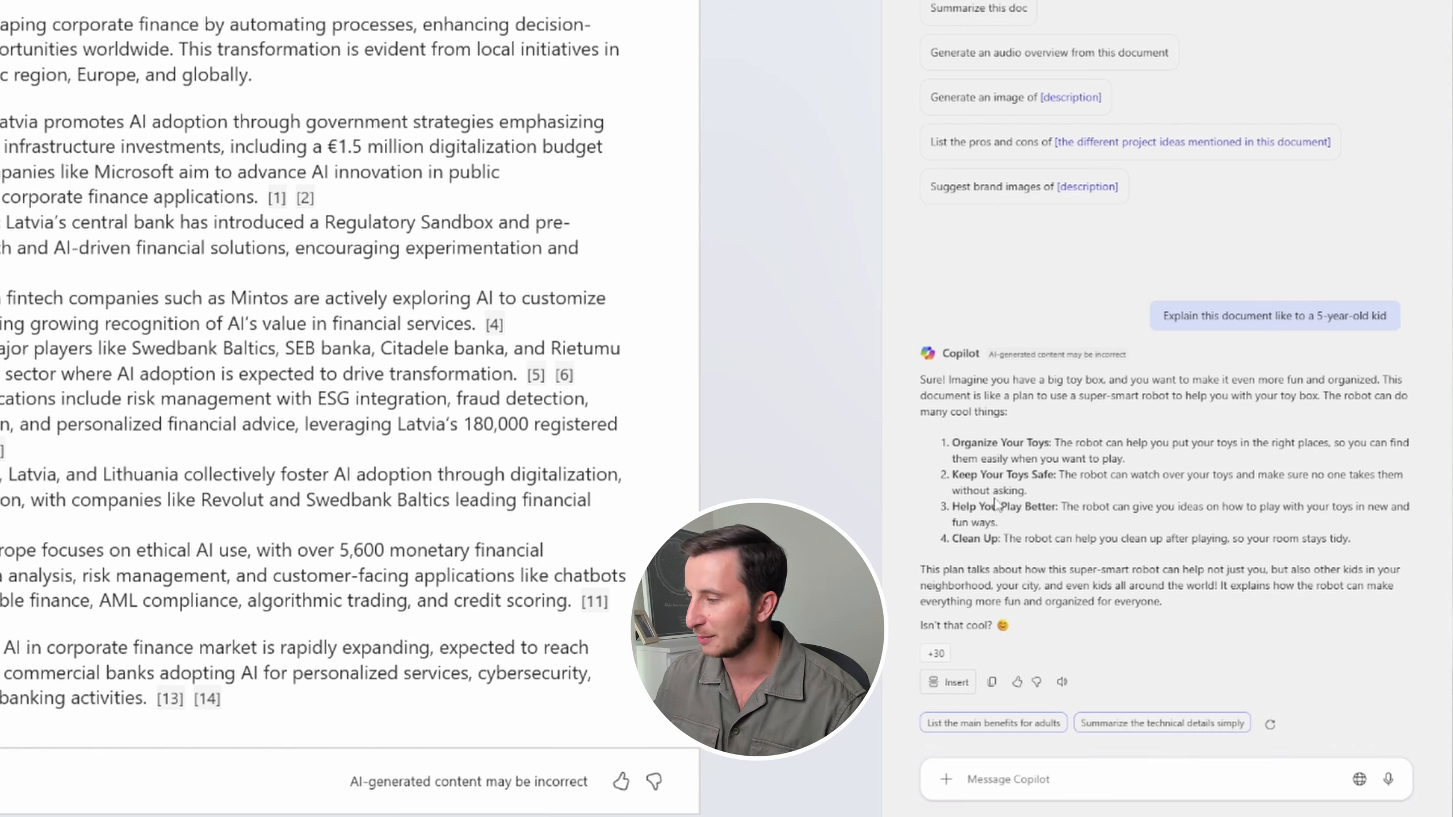
pyautogui.moveTo(972, 538); pyautogui.dragTo(1017, 534)
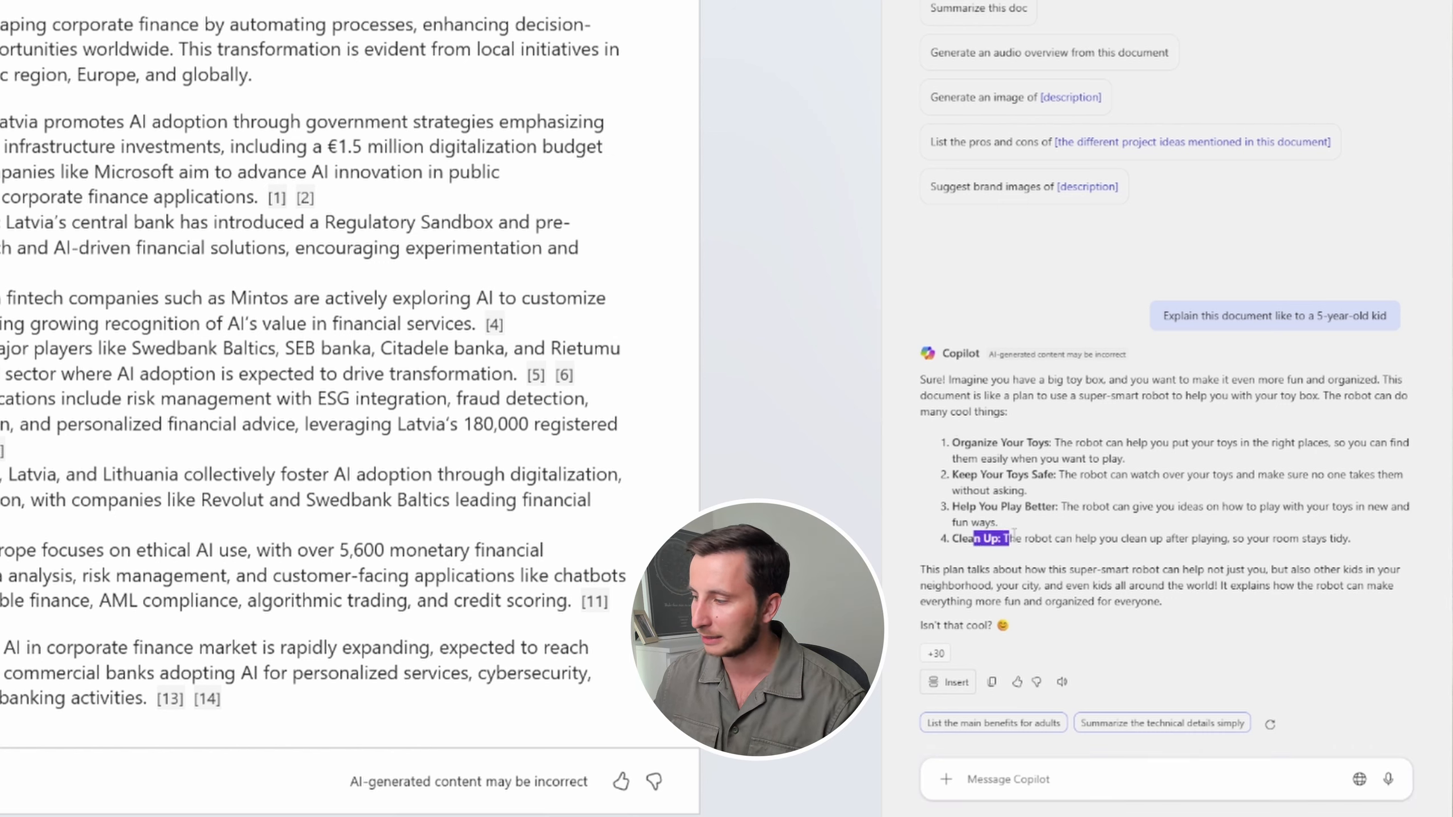
pyautogui.click(1012, 533)
pyautogui.moveTo(941, 412); pyautogui.dragTo(1085, 533)
pyautogui.click(1085, 533)
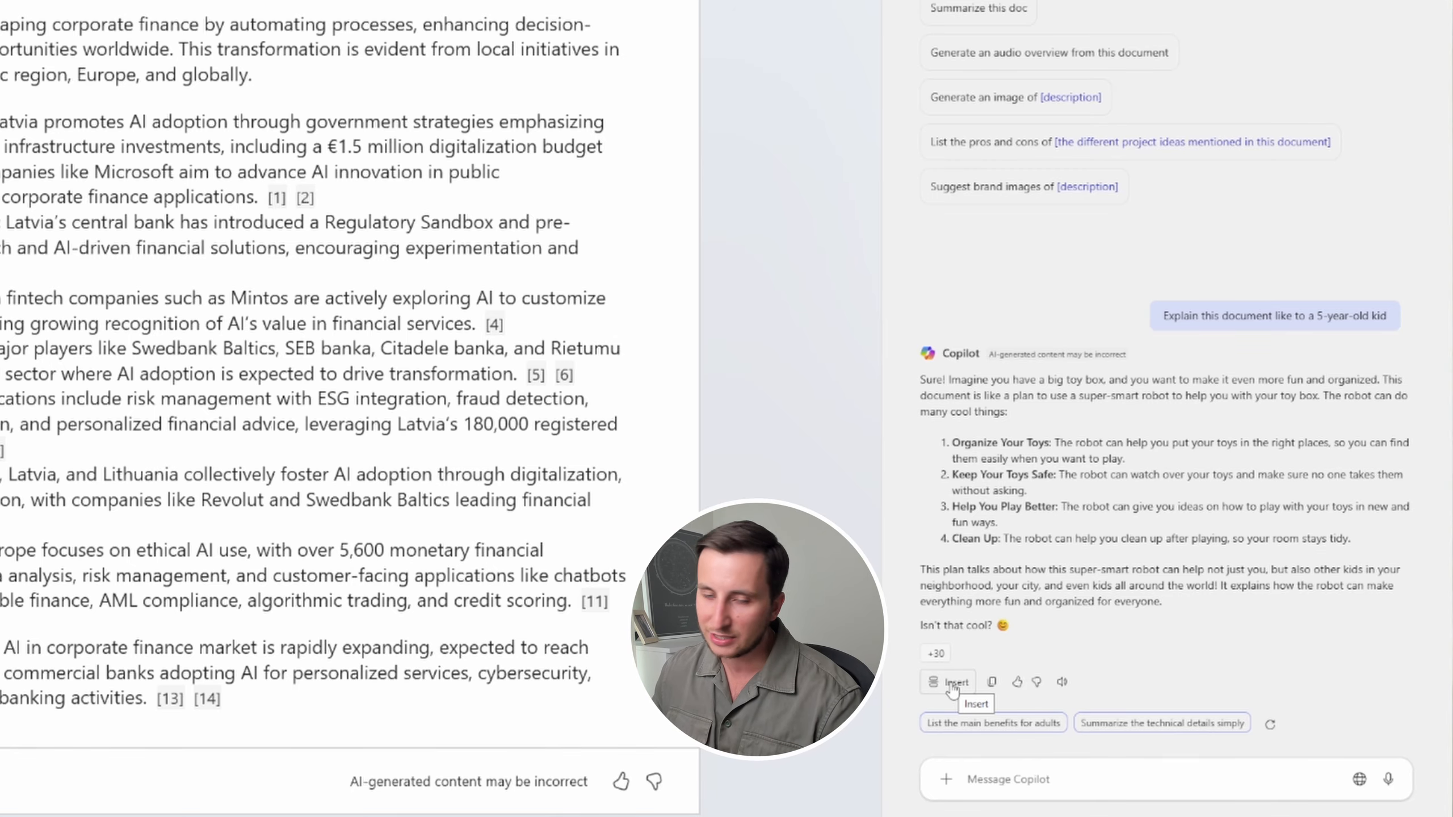
pyautogui.scroll(-6, 403, 369)
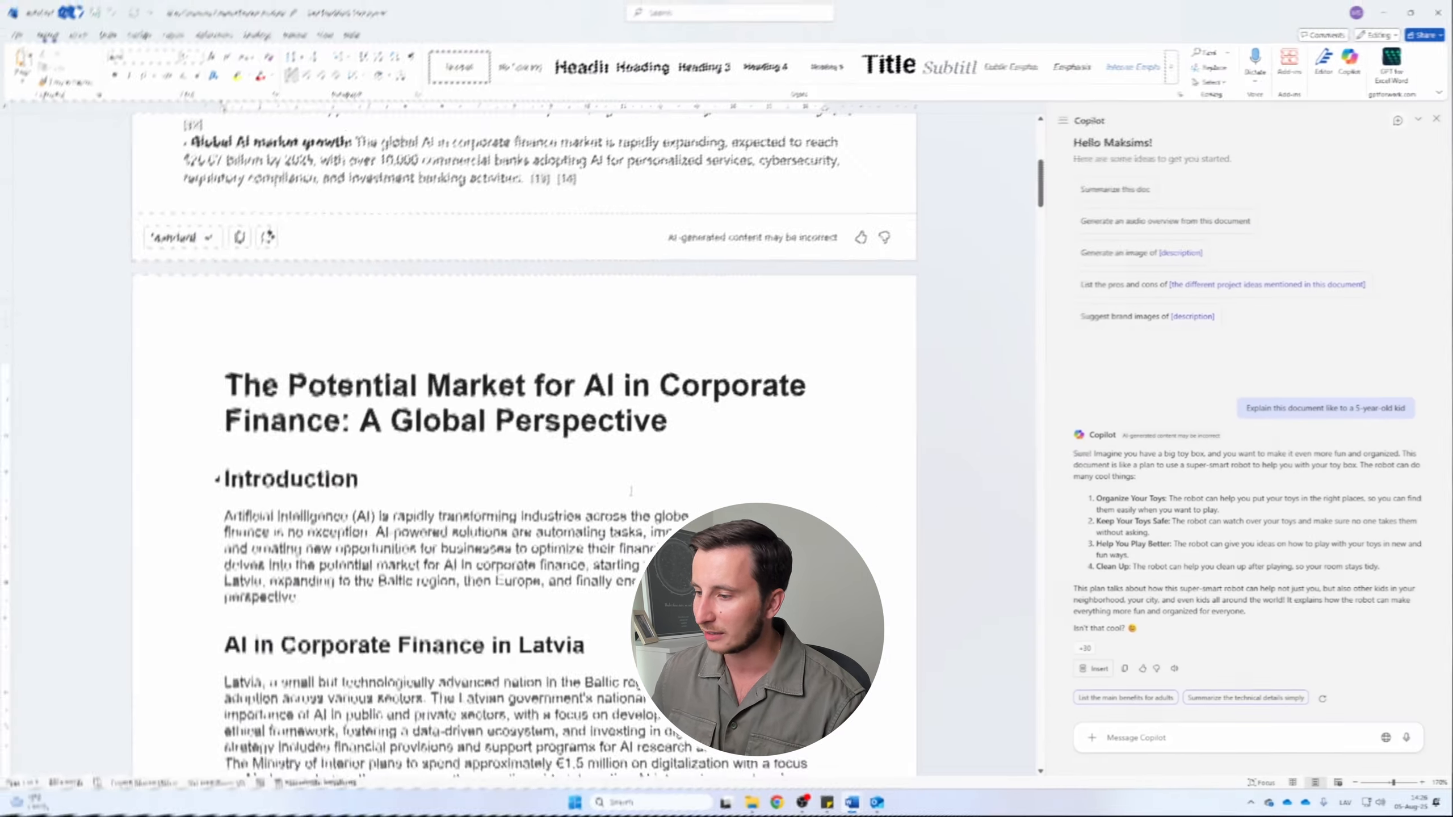
pyautogui.scroll(5, 403, 369)
pyautogui.scroll(-8, 706, 446)
pyautogui.click(534, 319)
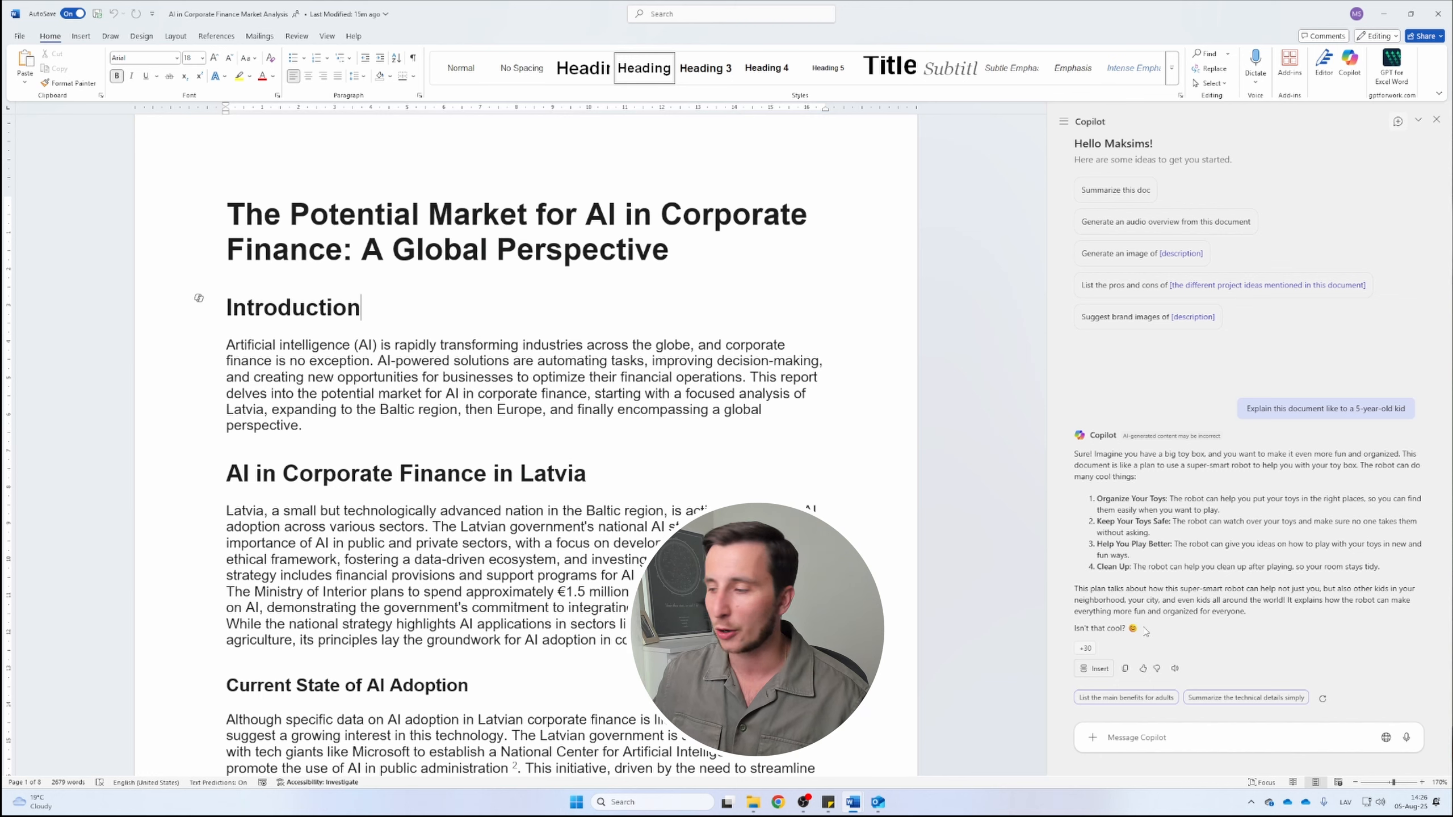
pyautogui.moveTo(1266, 618); pyautogui.dragTo(1082, 462)
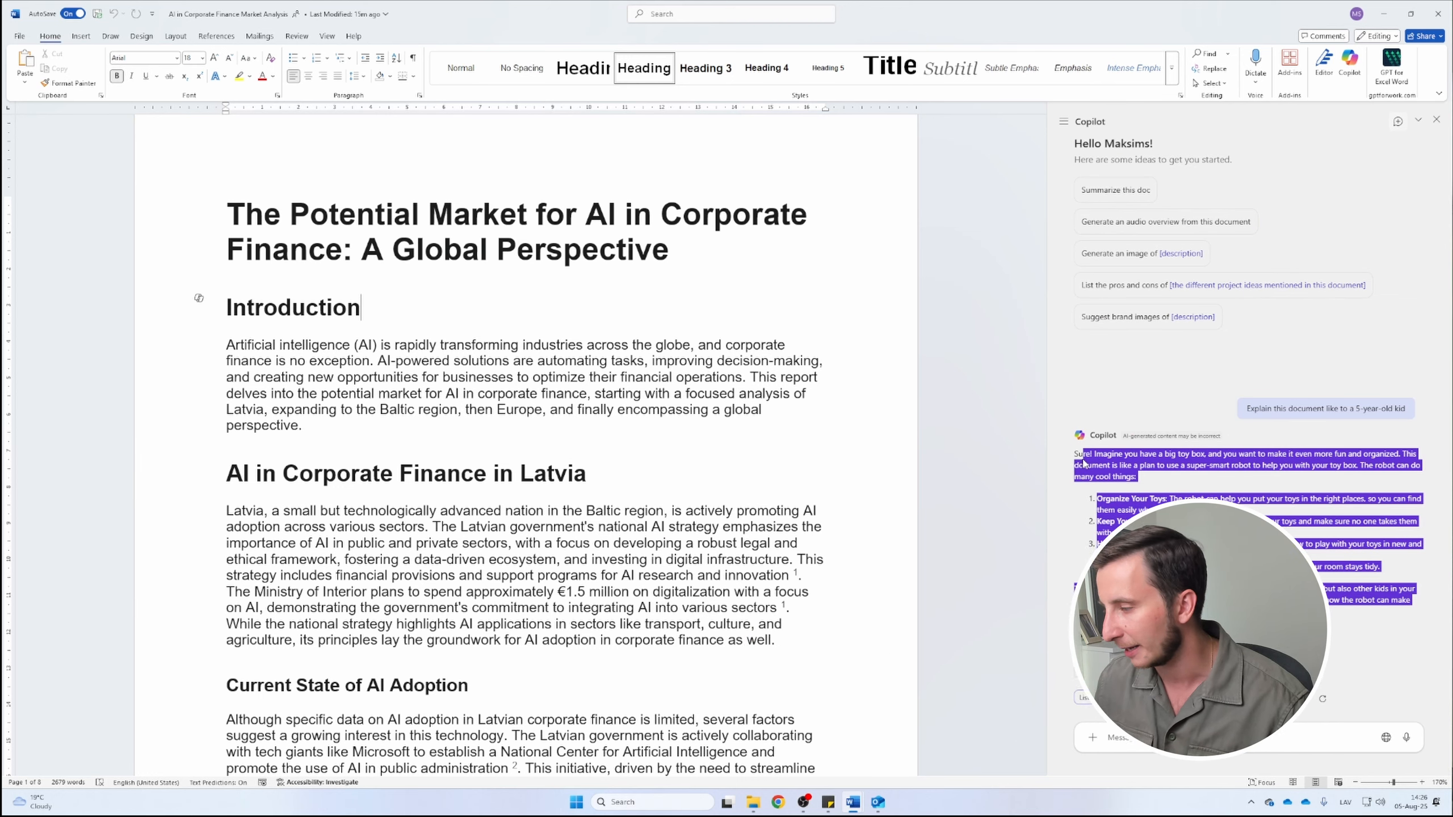
pyautogui.click(1292, 497)
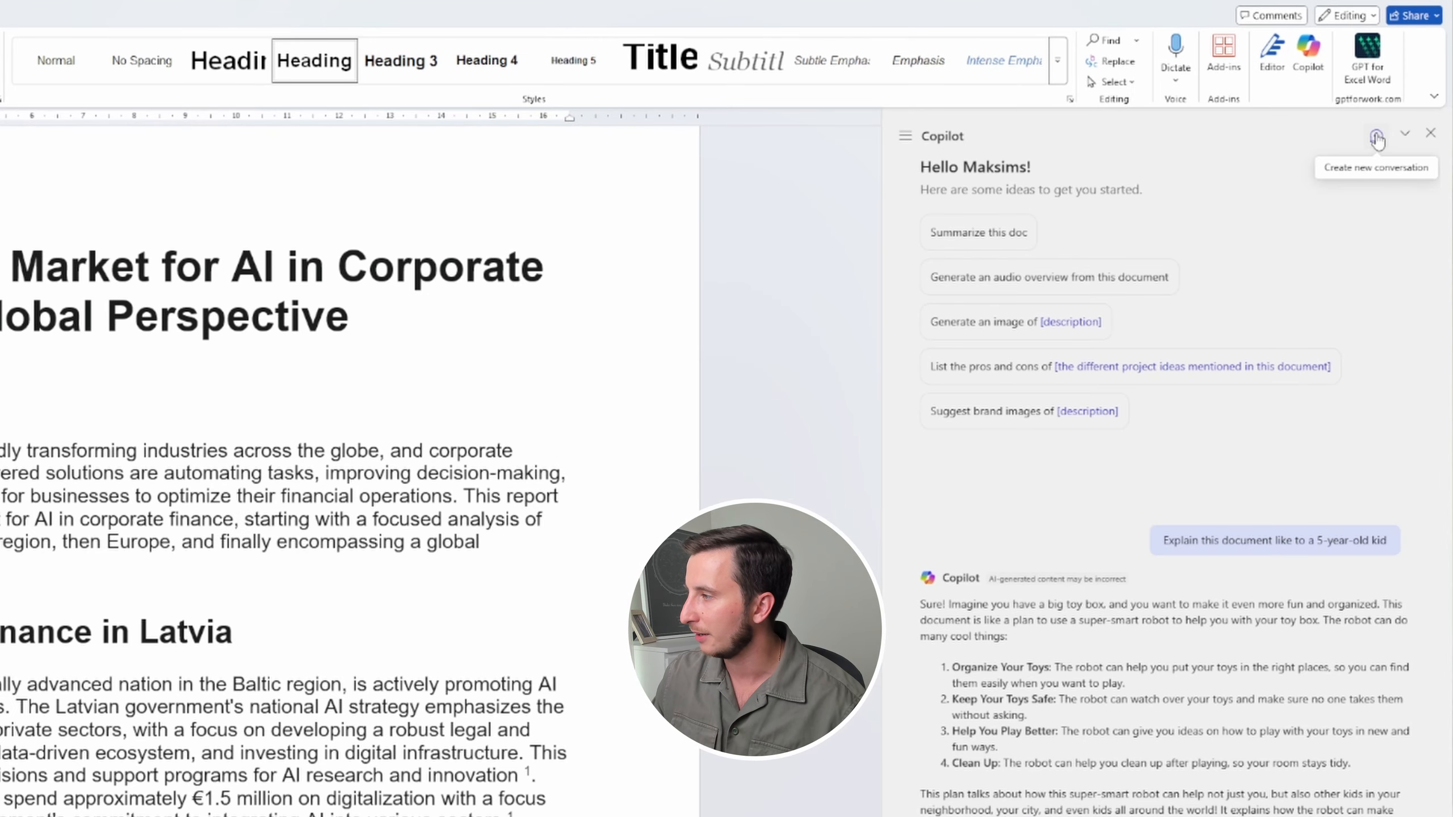
# In a new Copilot chat, ask for information/details about SIA MS Advisory, searching the web
pyautogui.click(1376, 139)
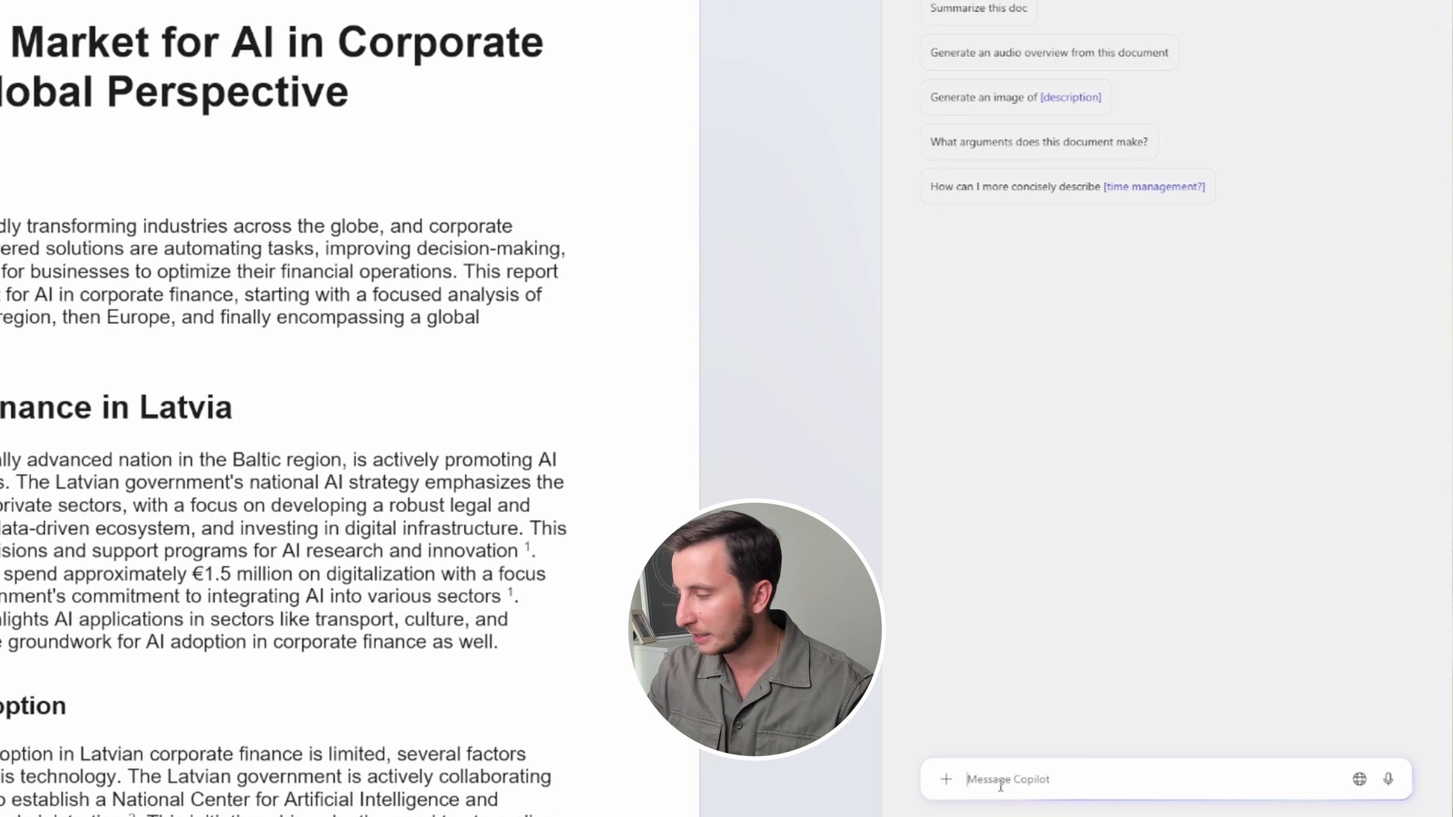
pyautogui.write('add info')
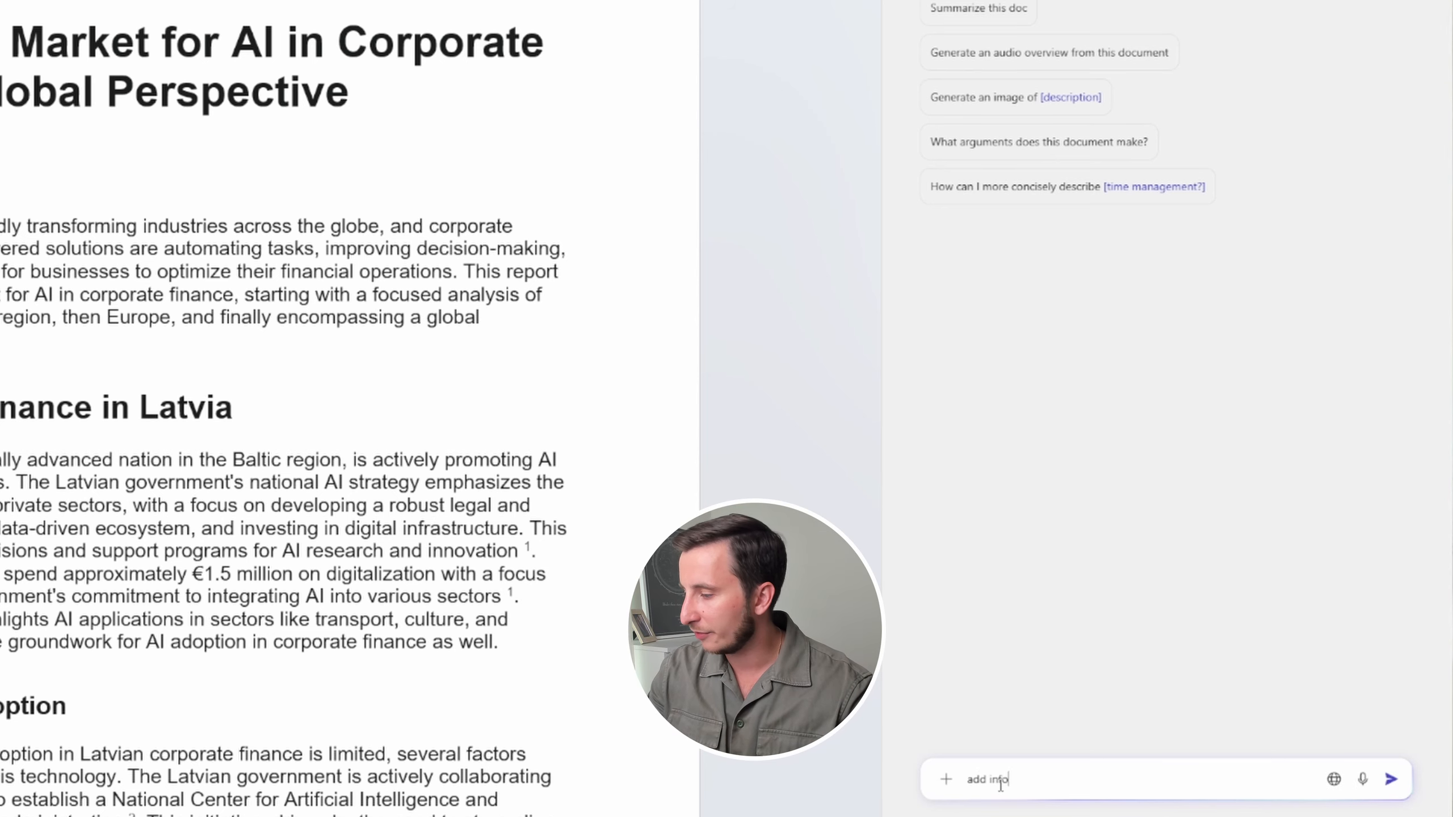
pyautogui.write('rmation about my com')
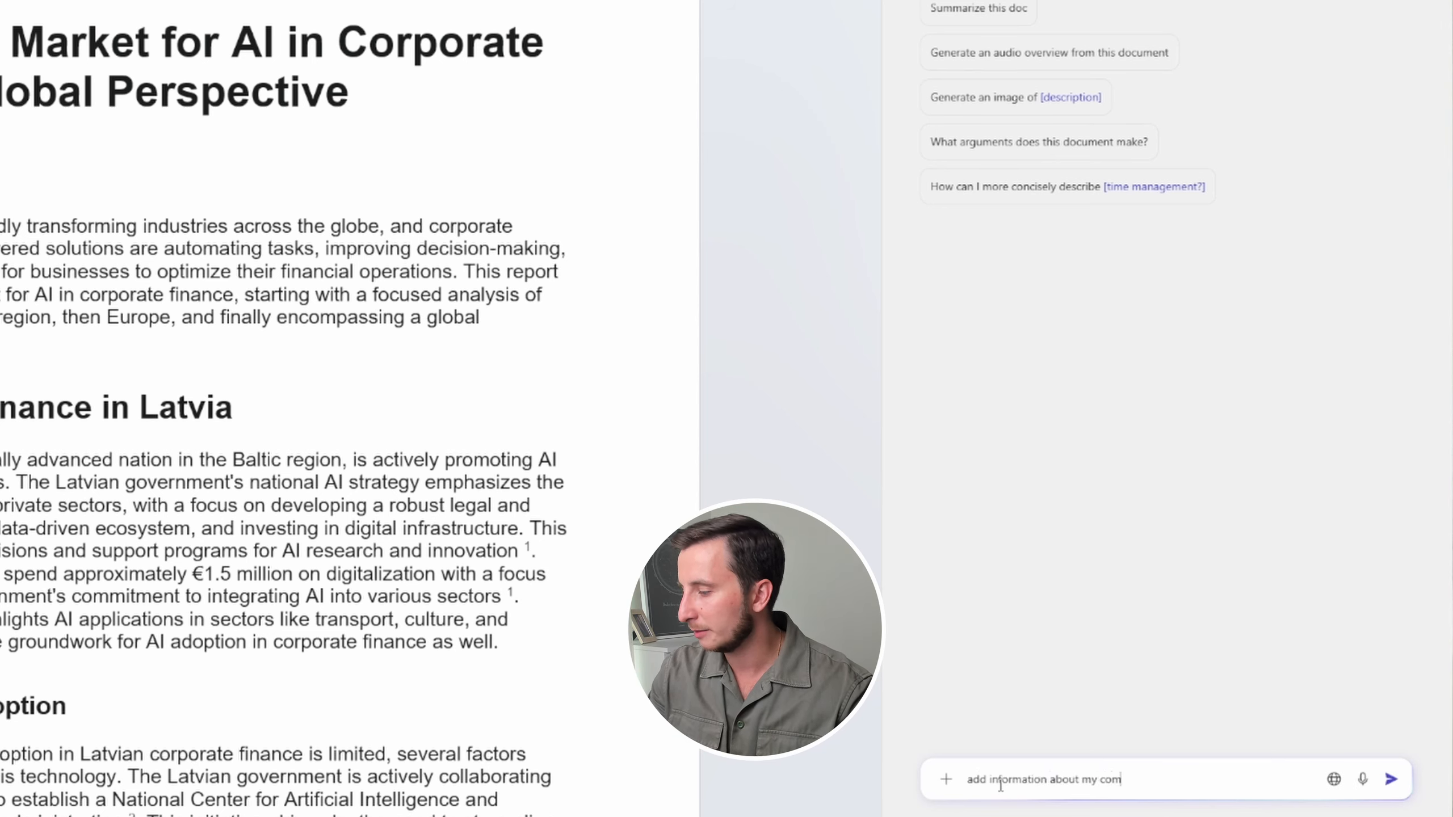
pyautogui.write('pany SSIA MS adviosry')
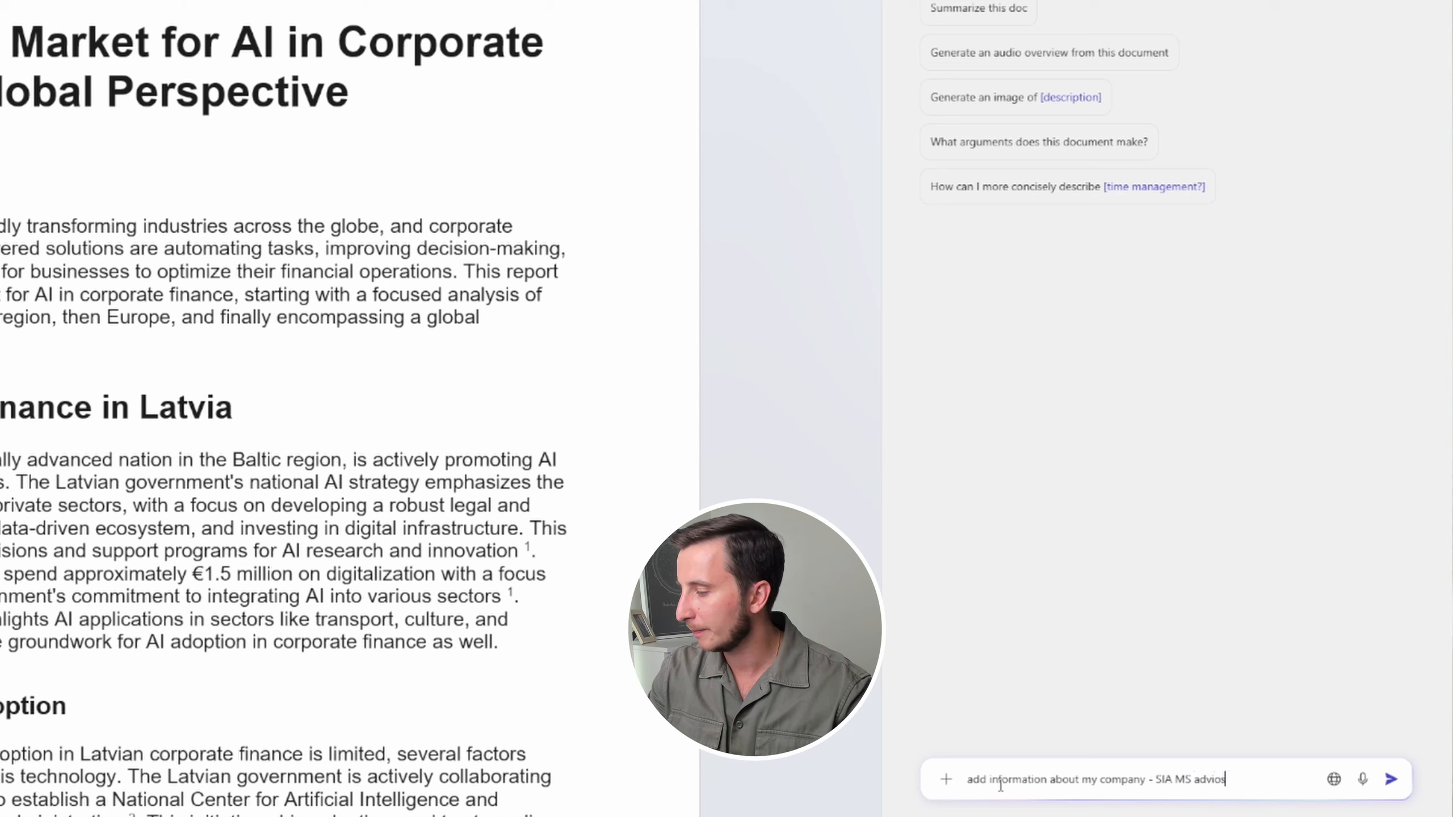
pyautogui.press('BackSpace')
pyautogui.press('BackSpace')
pyautogui.write('sory (')
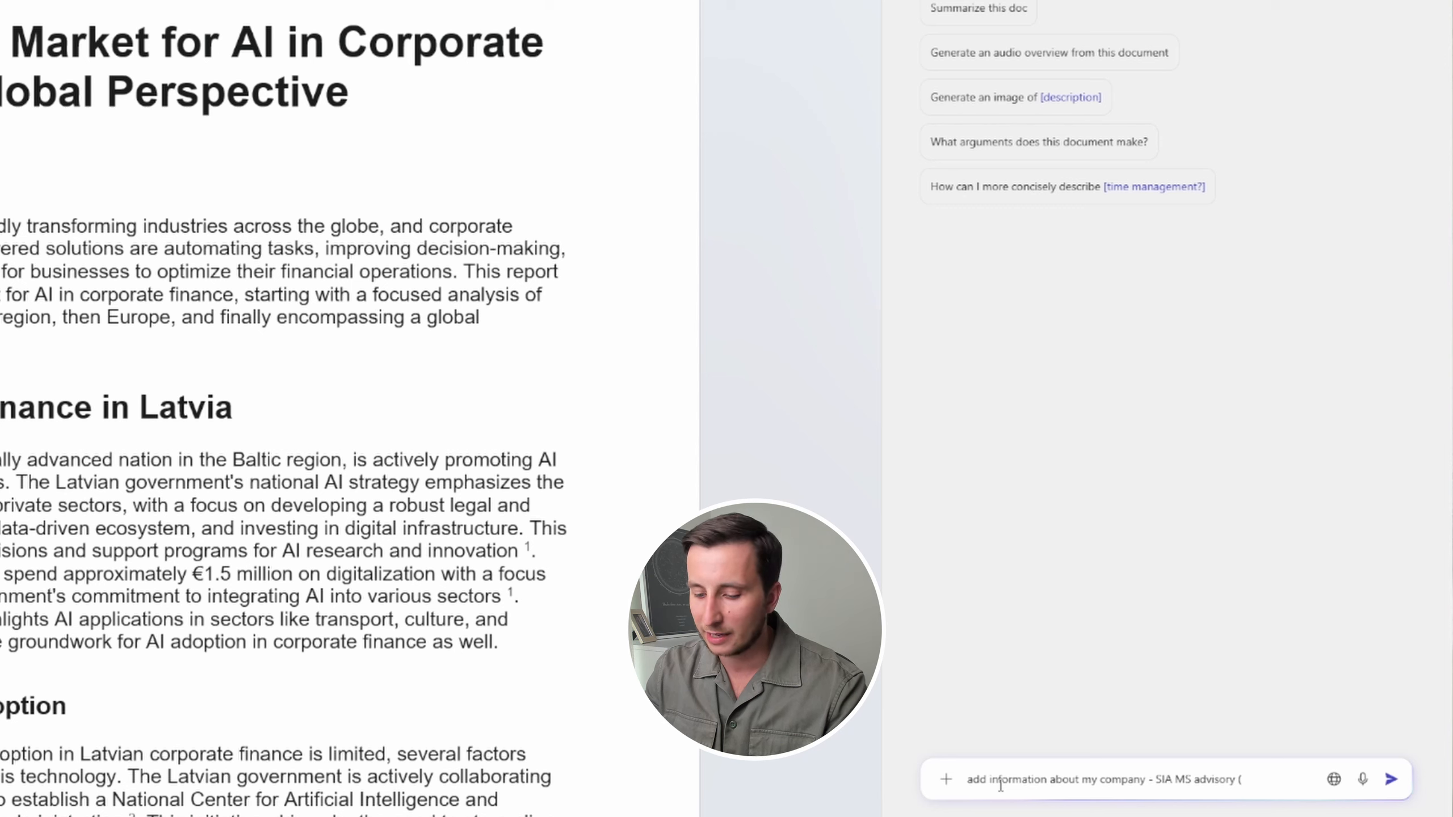
pyautogui.write('search on thet')
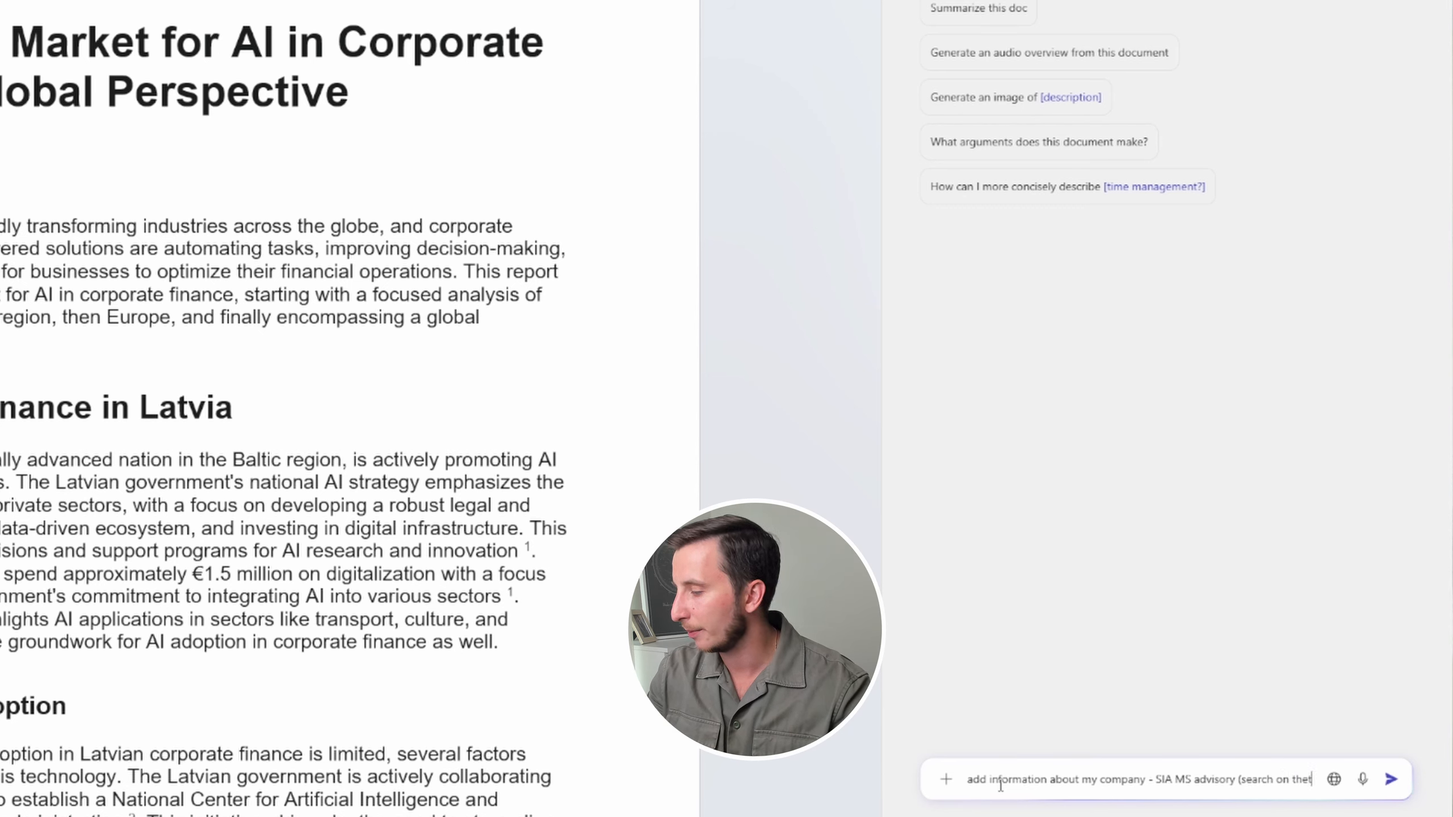
pyautogui.press('BackSpace')
pyautogui.write('web)')
pyautogui.hotkey('ctrl', 'Left')
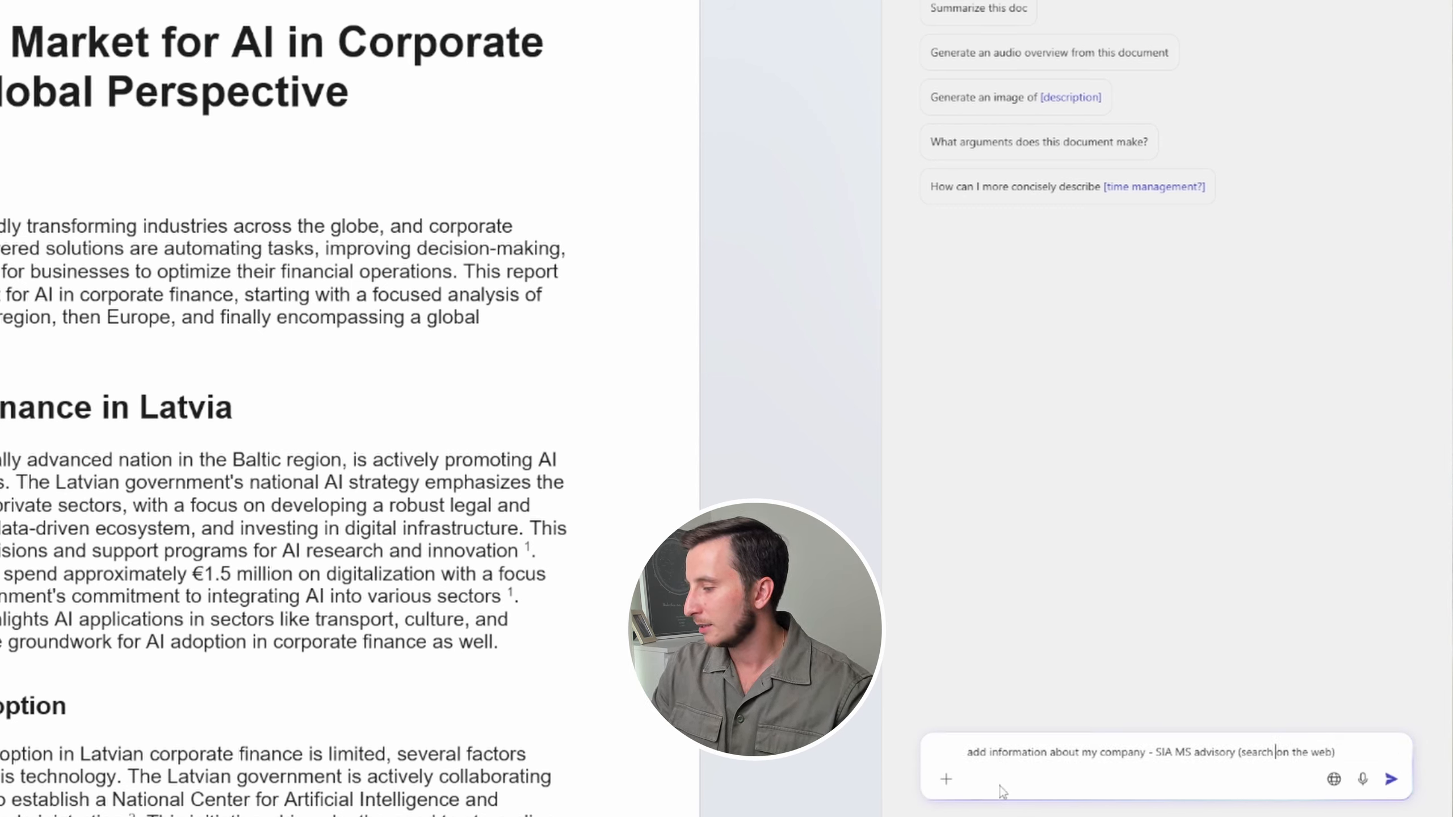
pyautogui.write('details')
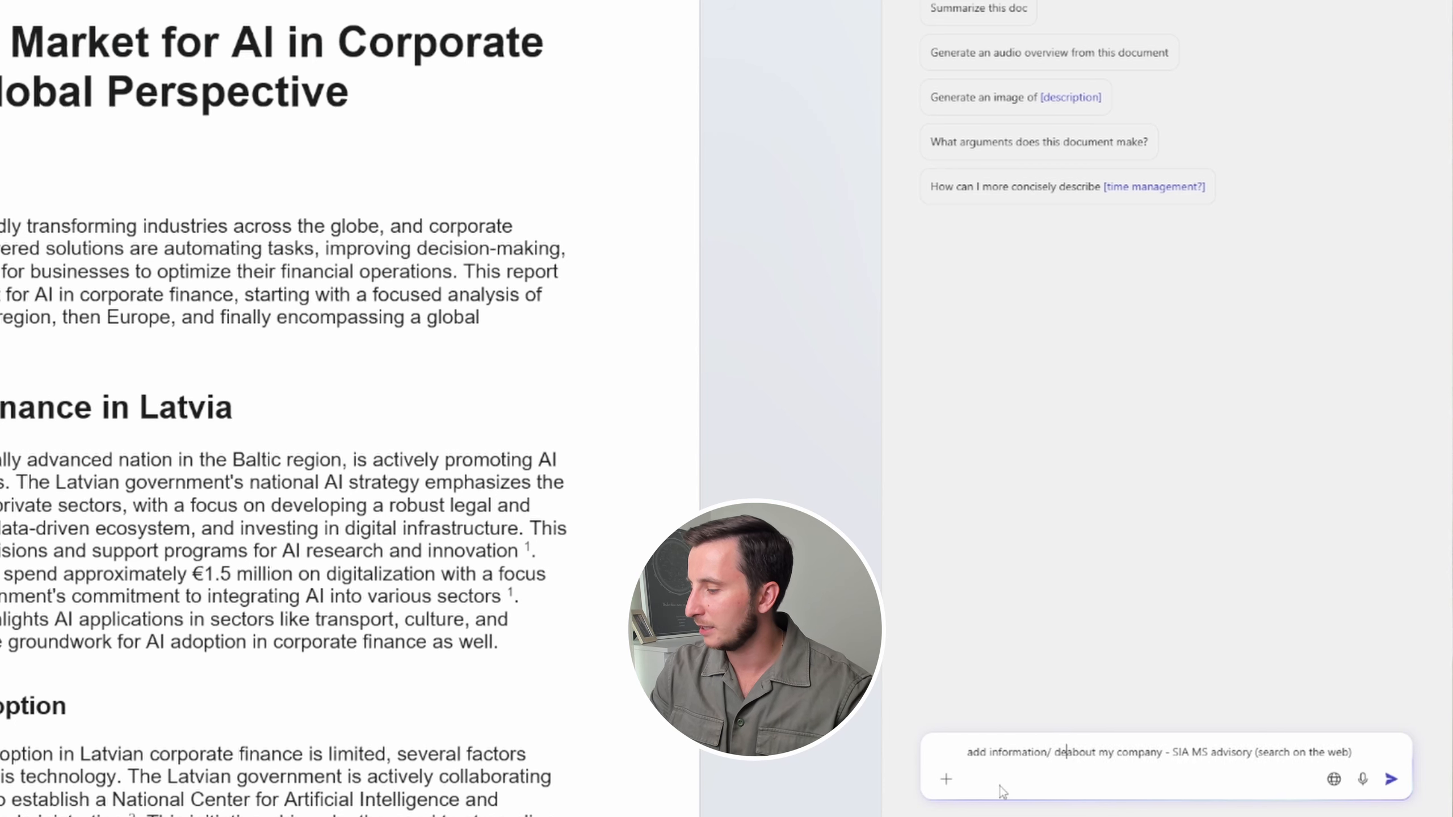
pyautogui.hotkey('ctrl', 'Left')
pyautogui.press('BackSpace')
pyautogui.write('/')
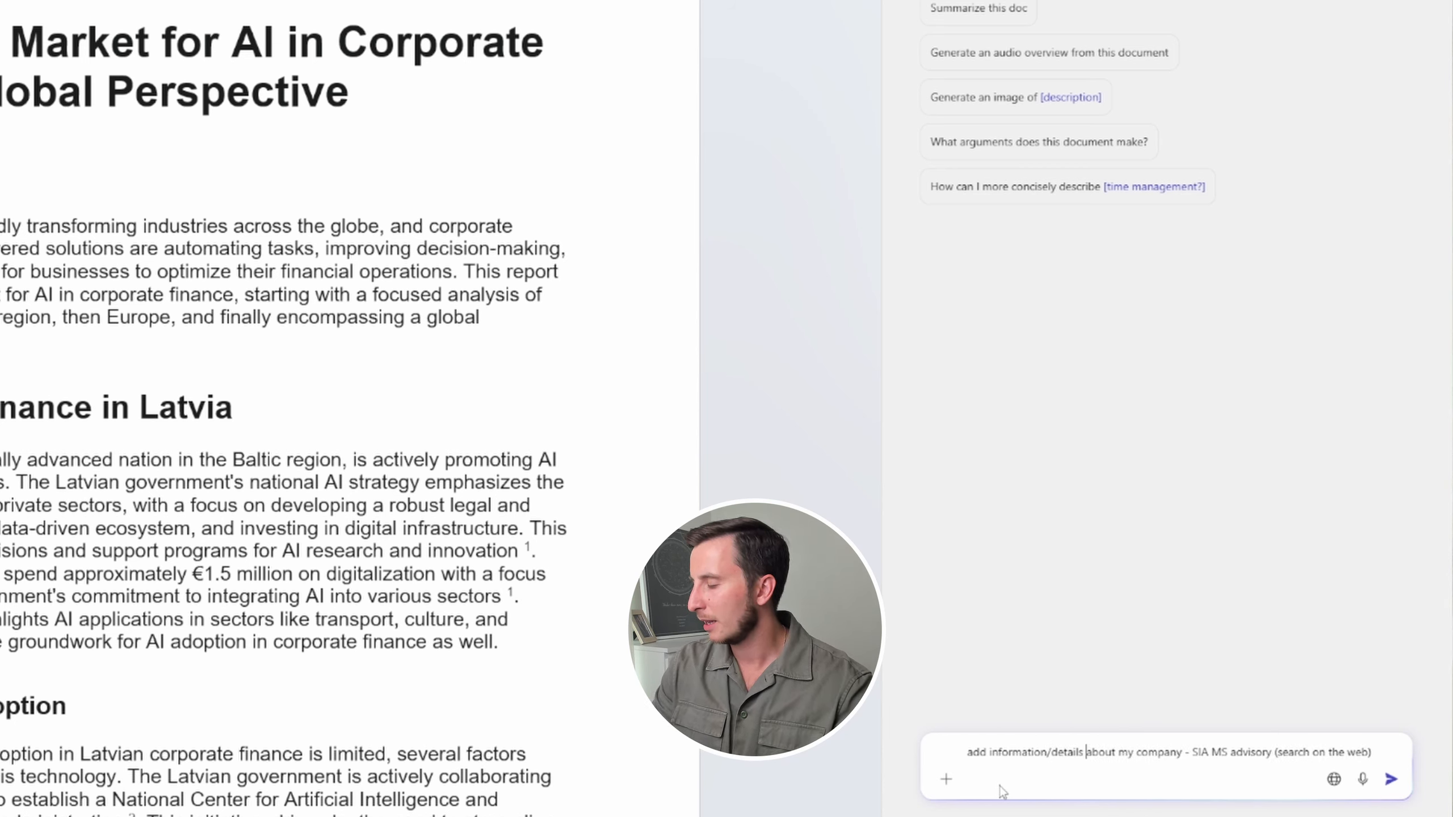
pyautogui.press('Return')
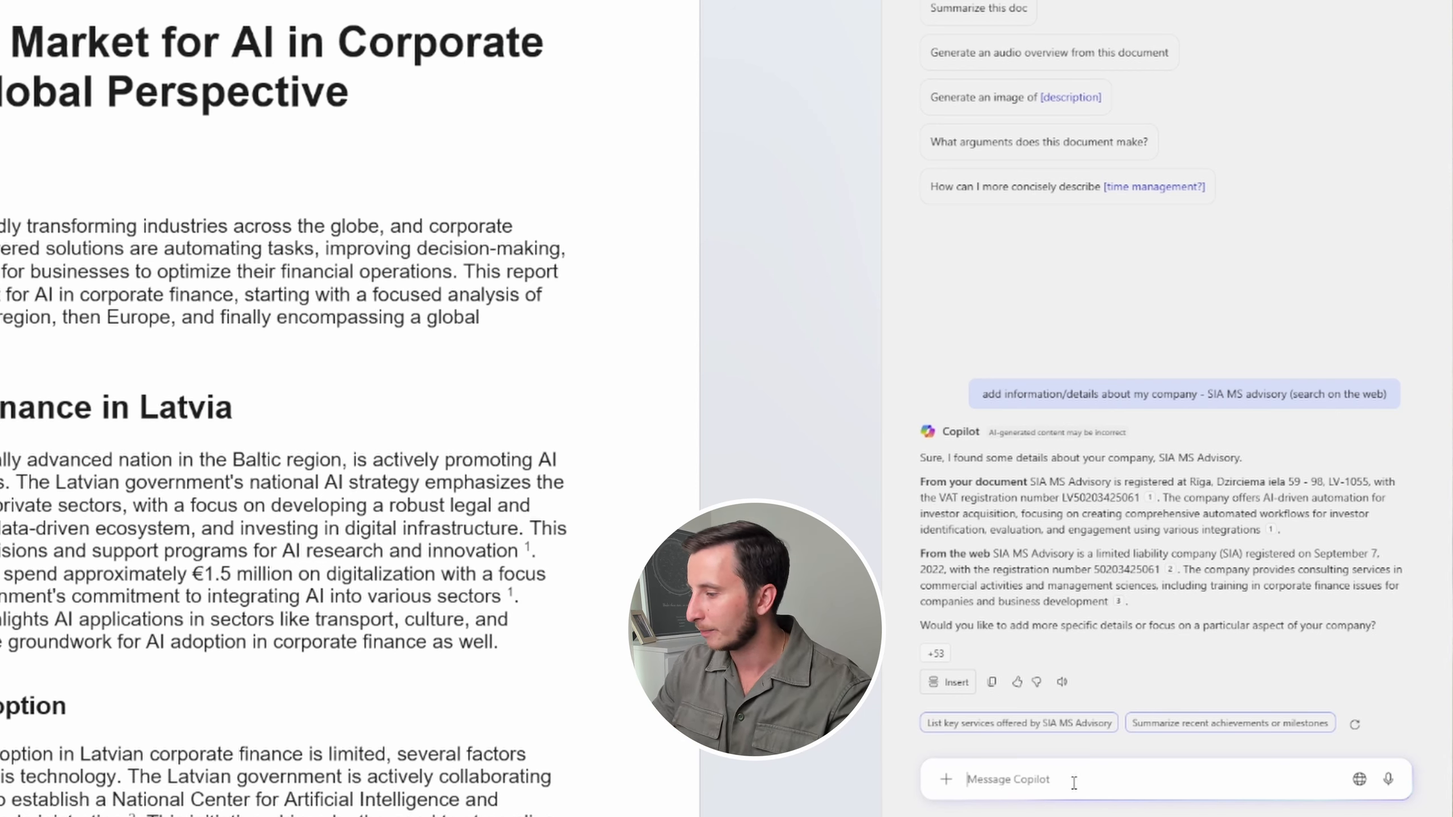
# Ask Copilot to output the company details in a table format
pyautogui.write('a')
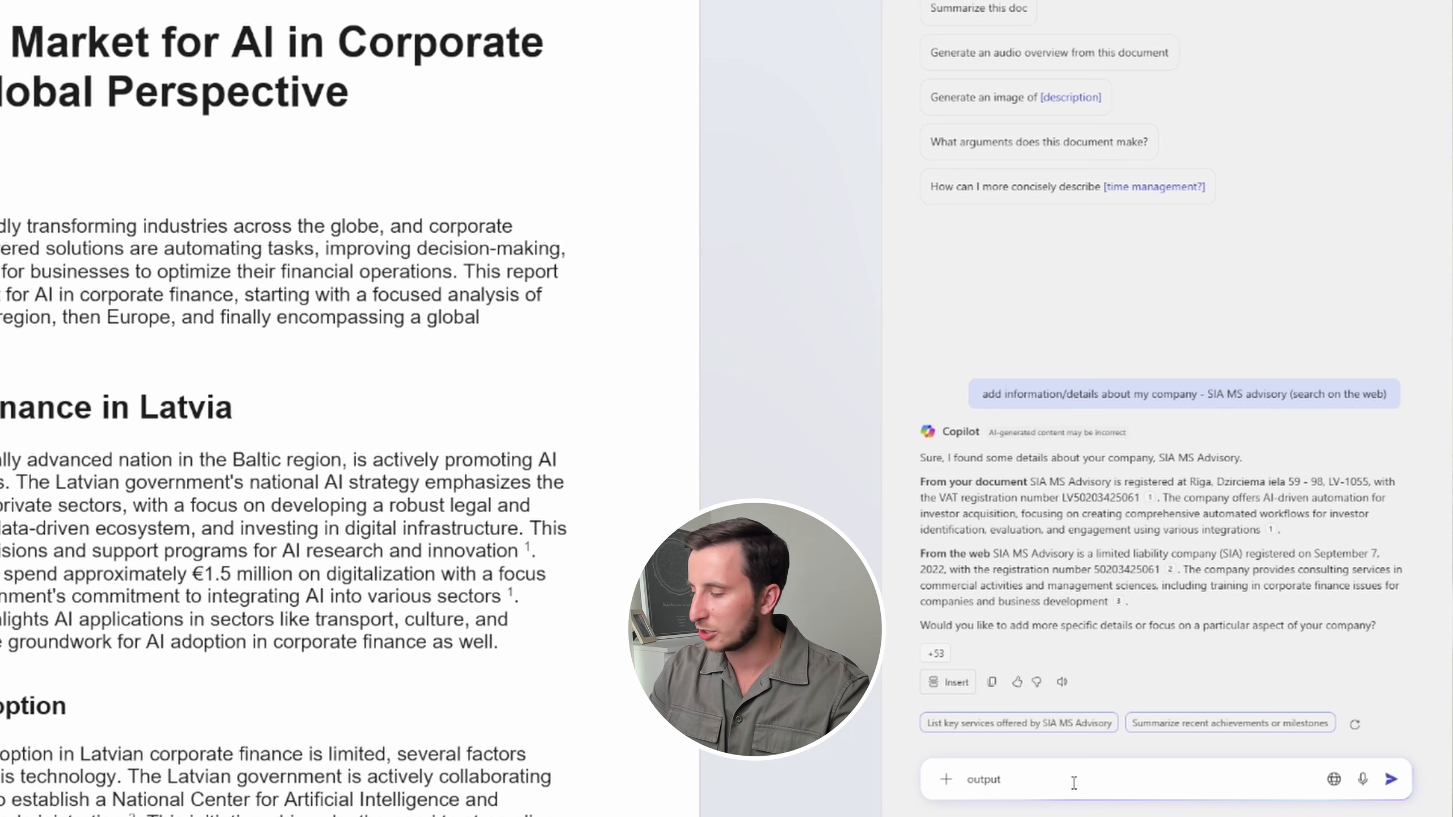
pyautogui.write('utput in a table f')
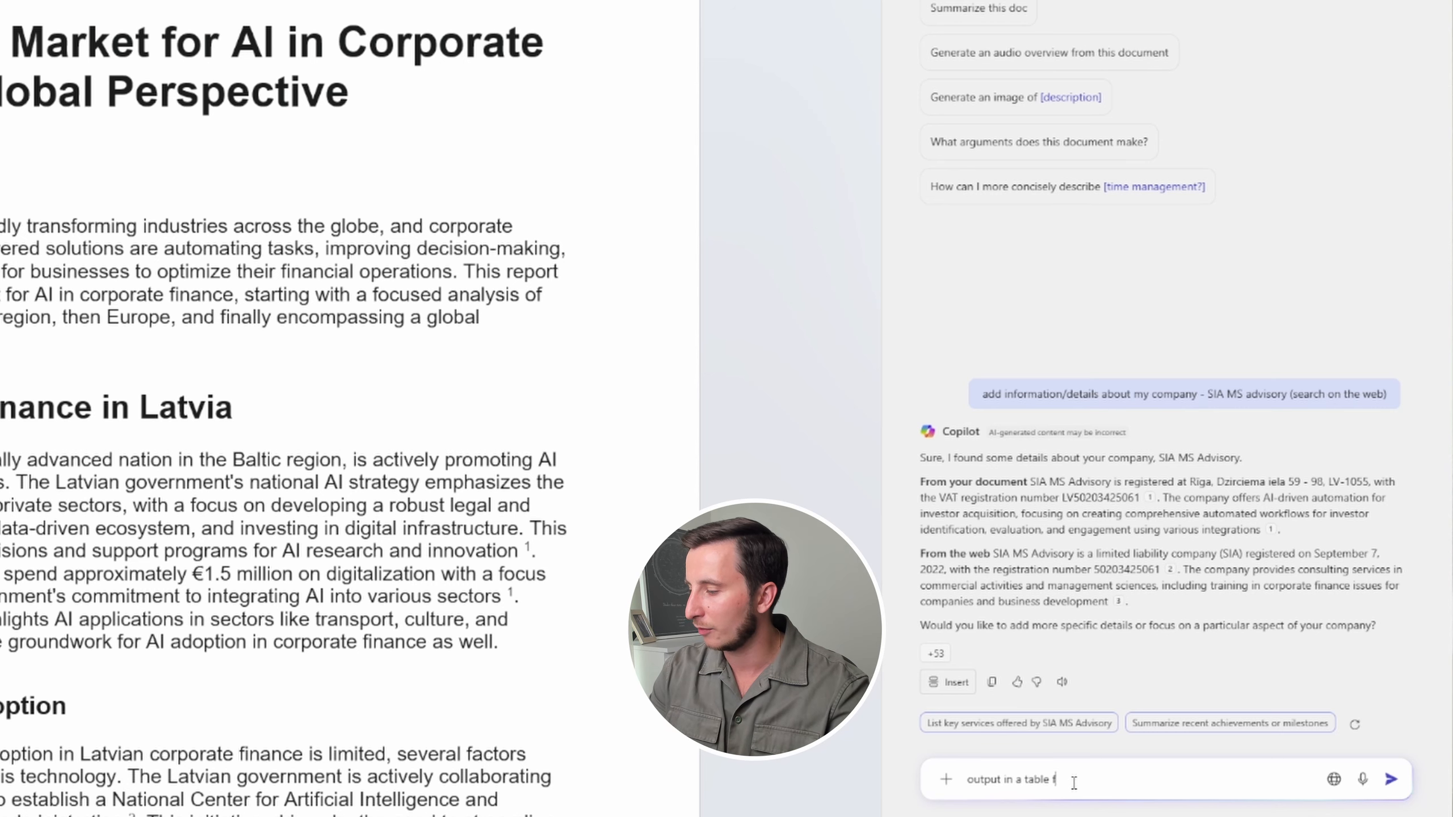
pyautogui.write('ormat')
pyautogui.press('Return')
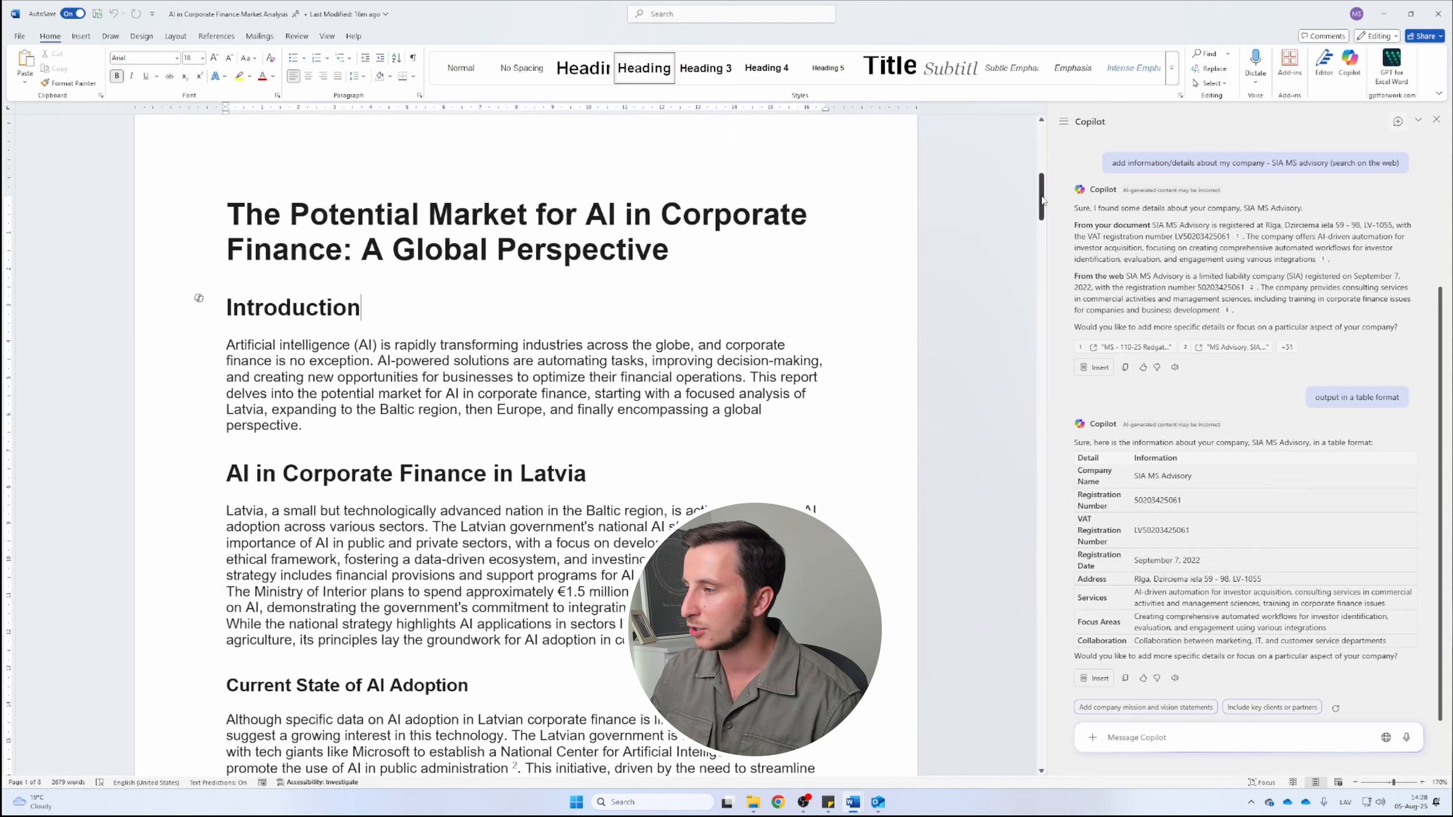
# Copy Copilot's company details table and paste it on a new line below reference 29
pyautogui.moveTo(1041, 198); pyautogui.dragTo(1038, 739)
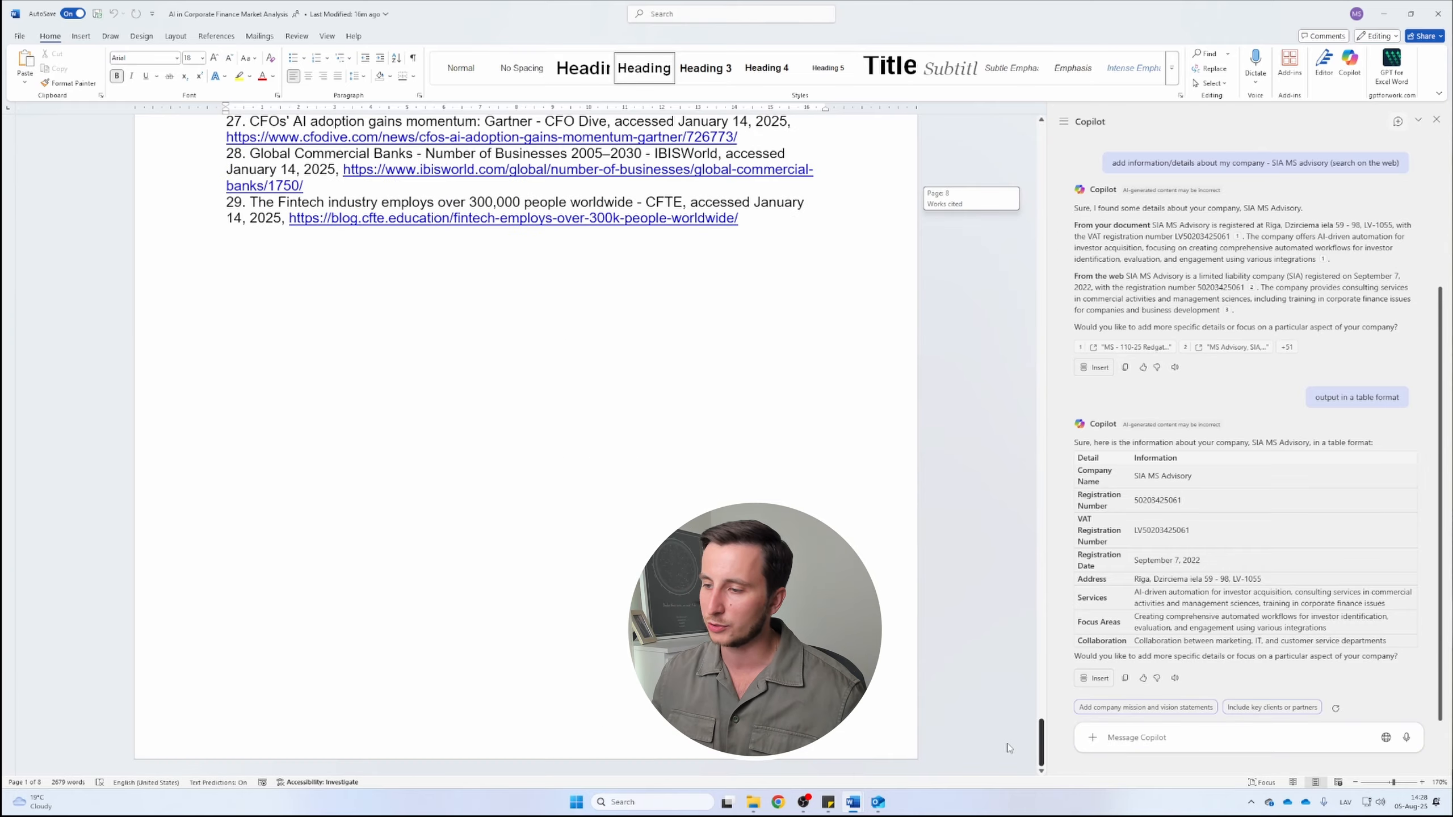
pyautogui.click(590, 419)
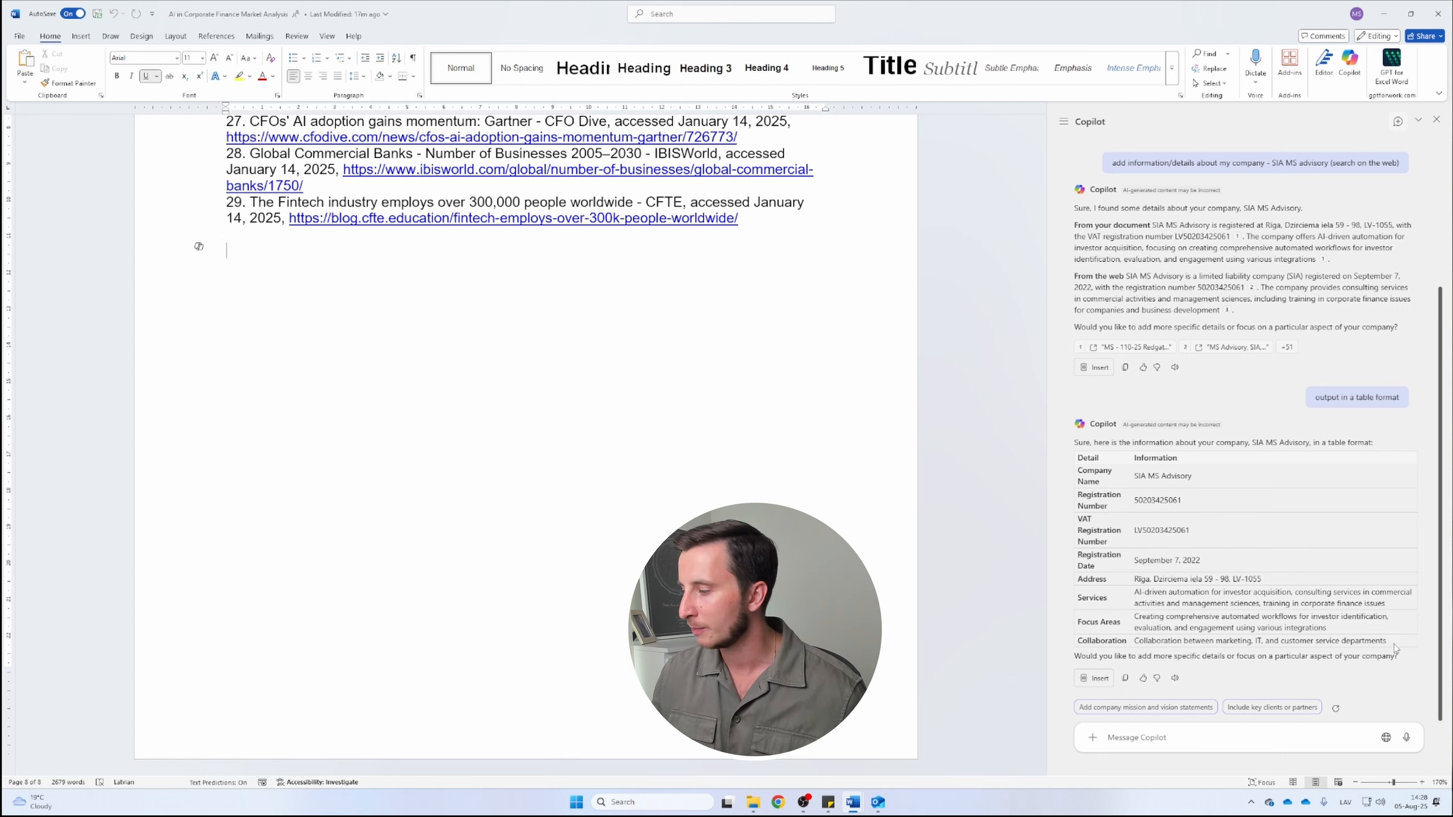
pyautogui.moveTo(1394, 646); pyautogui.dragTo(1080, 463)
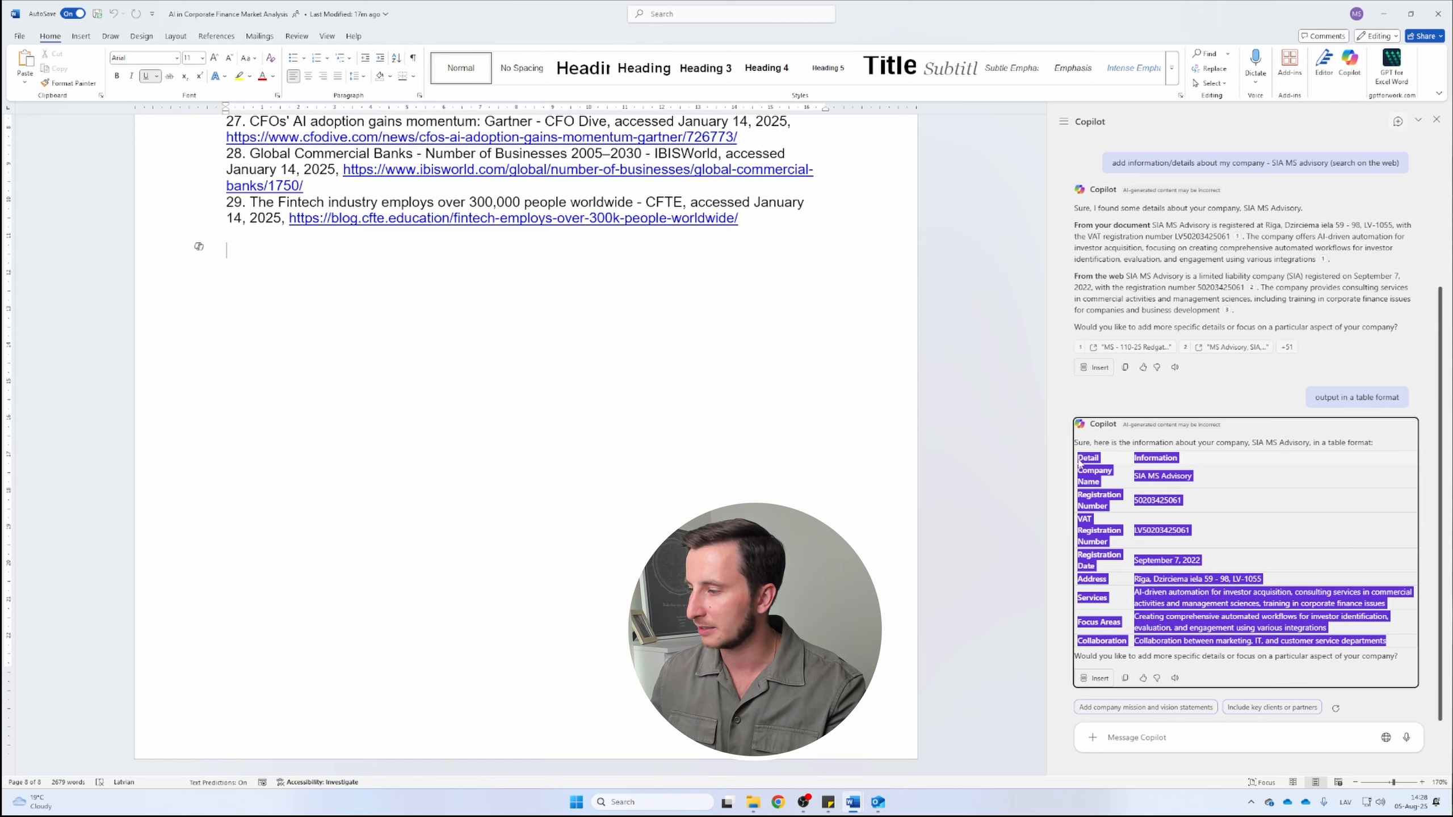
pyautogui.hotkey('ctrl', 'c')
pyautogui.click(362, 327)
pyautogui.hotkey('ctrl', 'v')
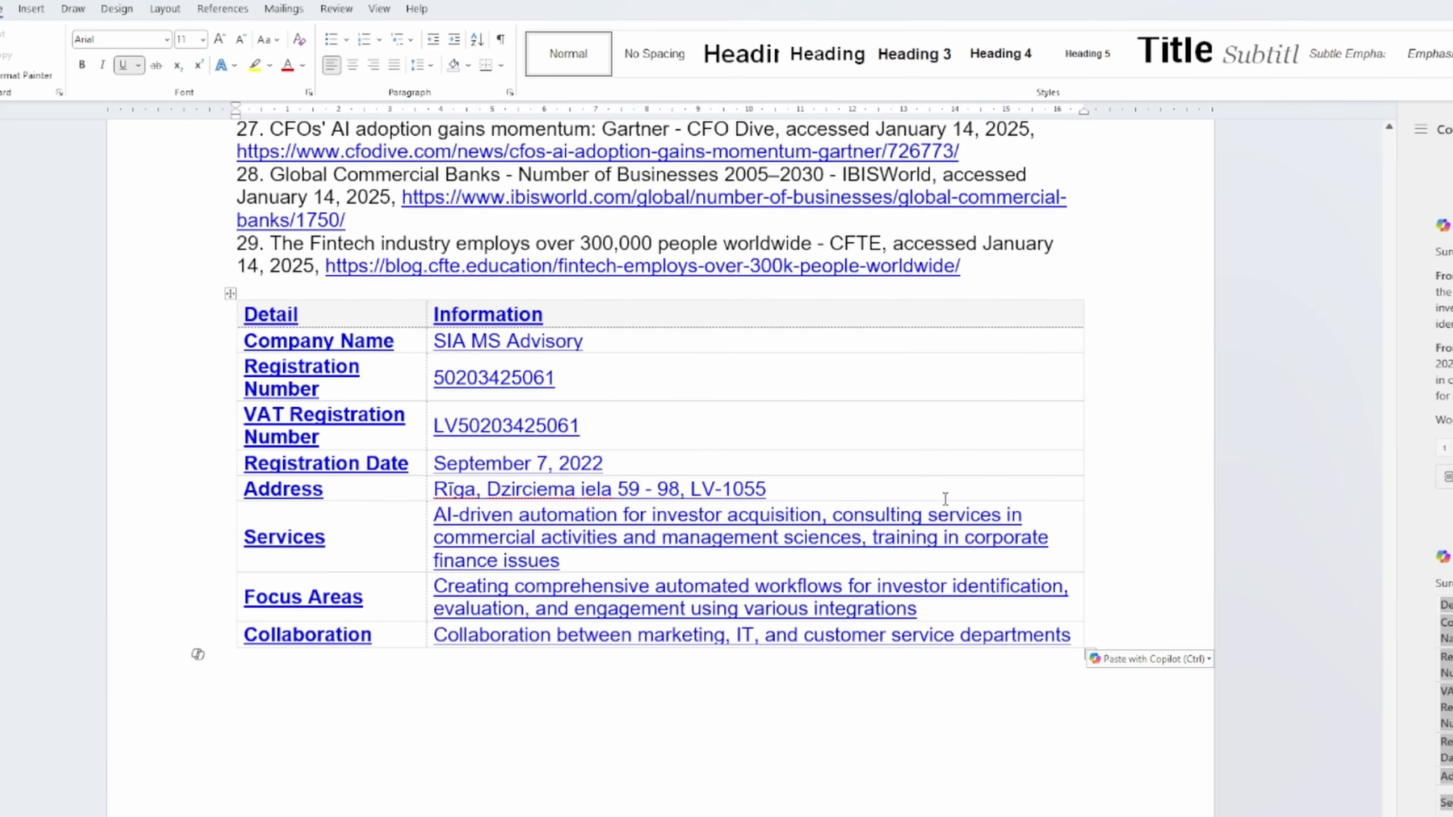
# Switch the pasted table's paste option to Keep Source Formatting
pyautogui.click(1158, 661)
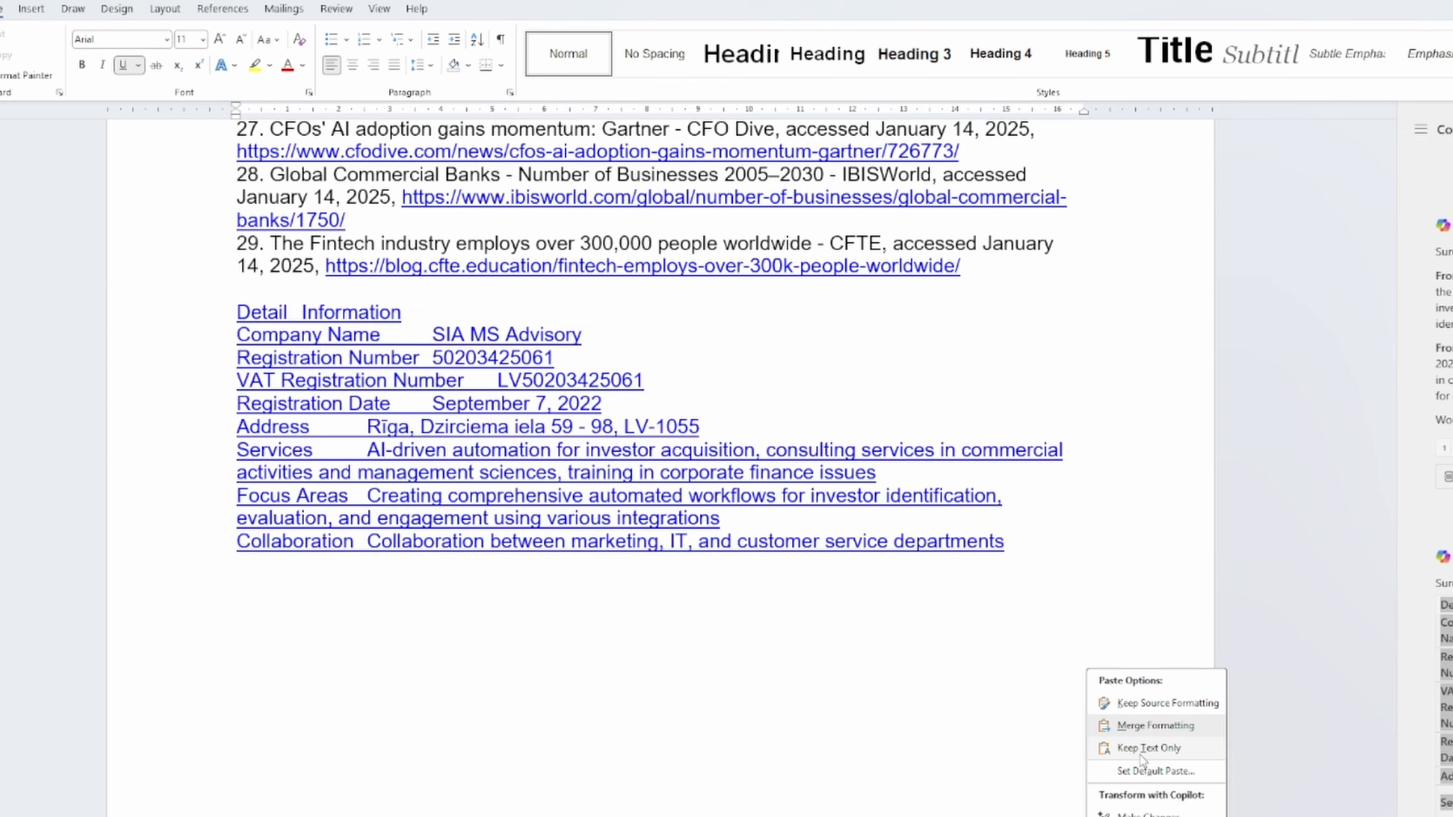
pyautogui.click(1144, 748)
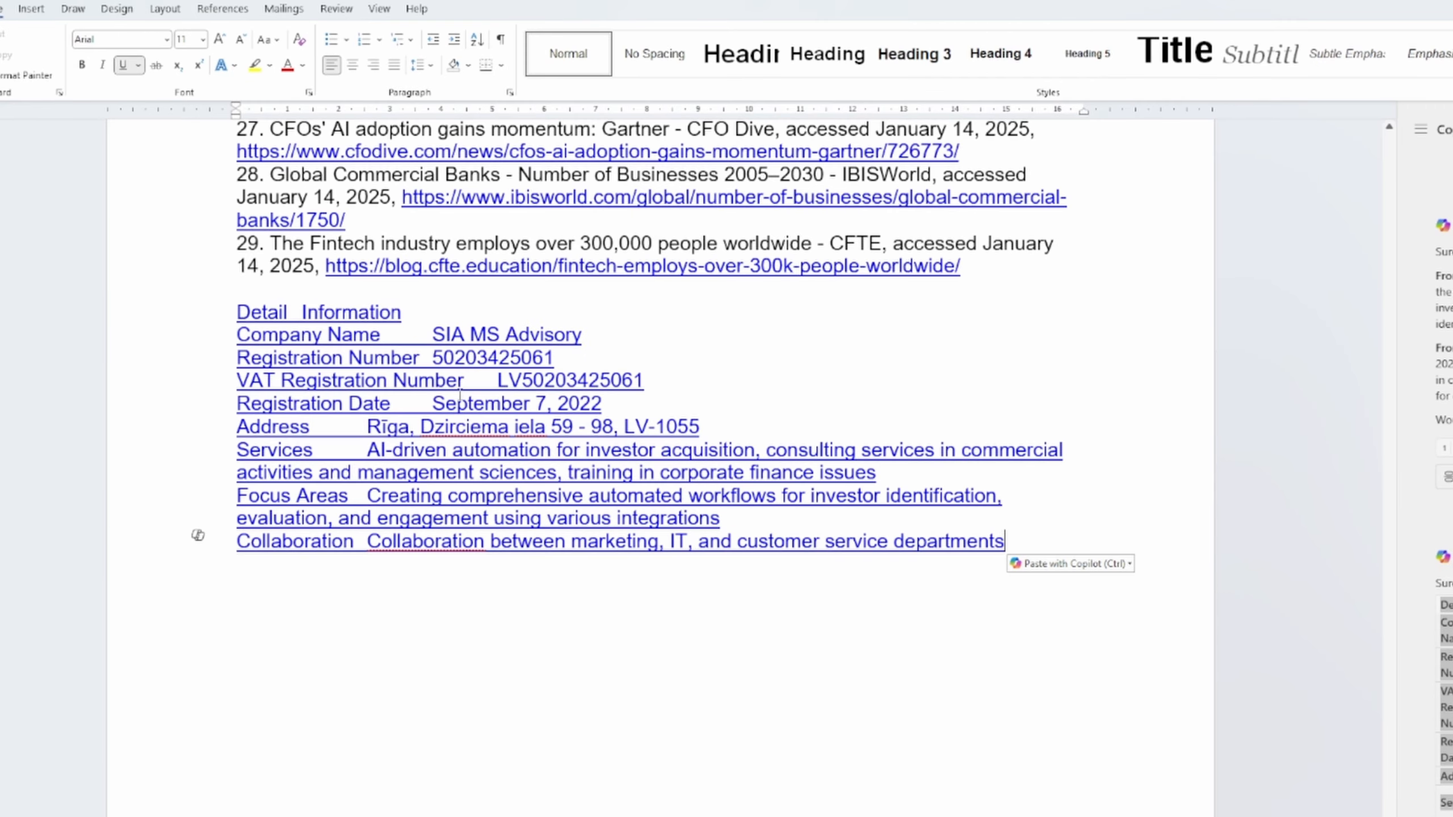
pyautogui.click(1115, 564)
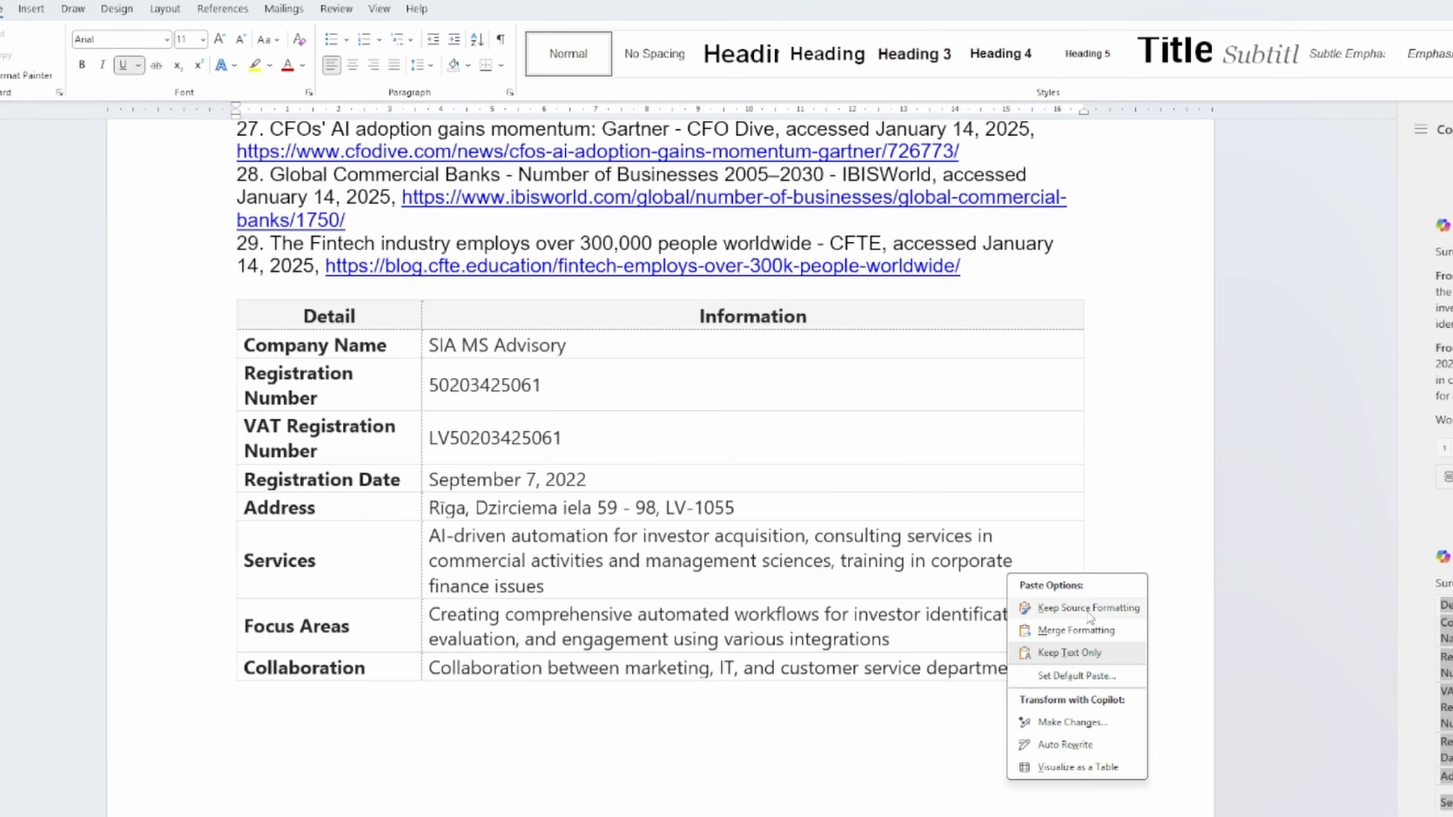
pyautogui.click(1088, 609)
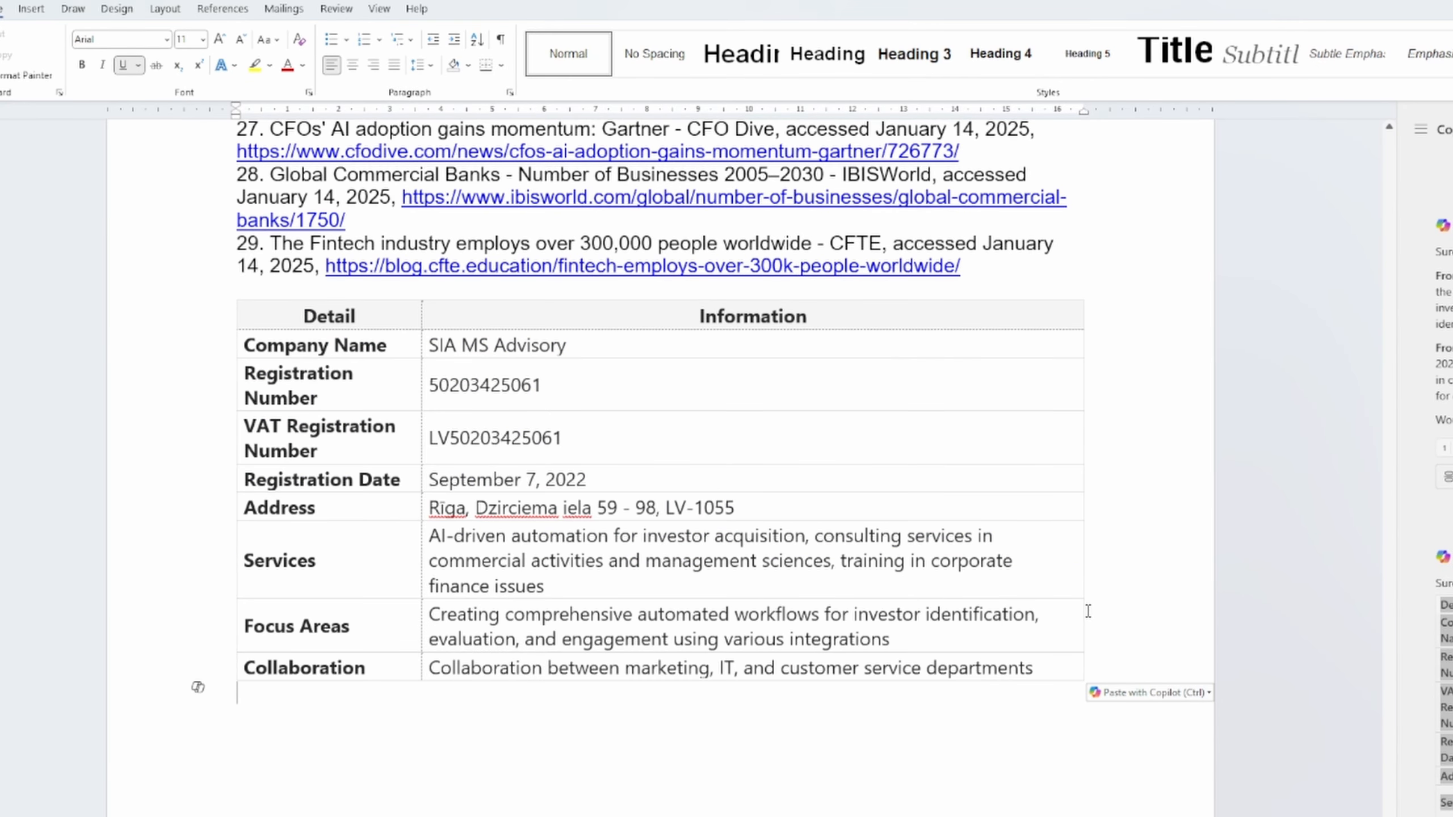
pyautogui.click(752, 583)
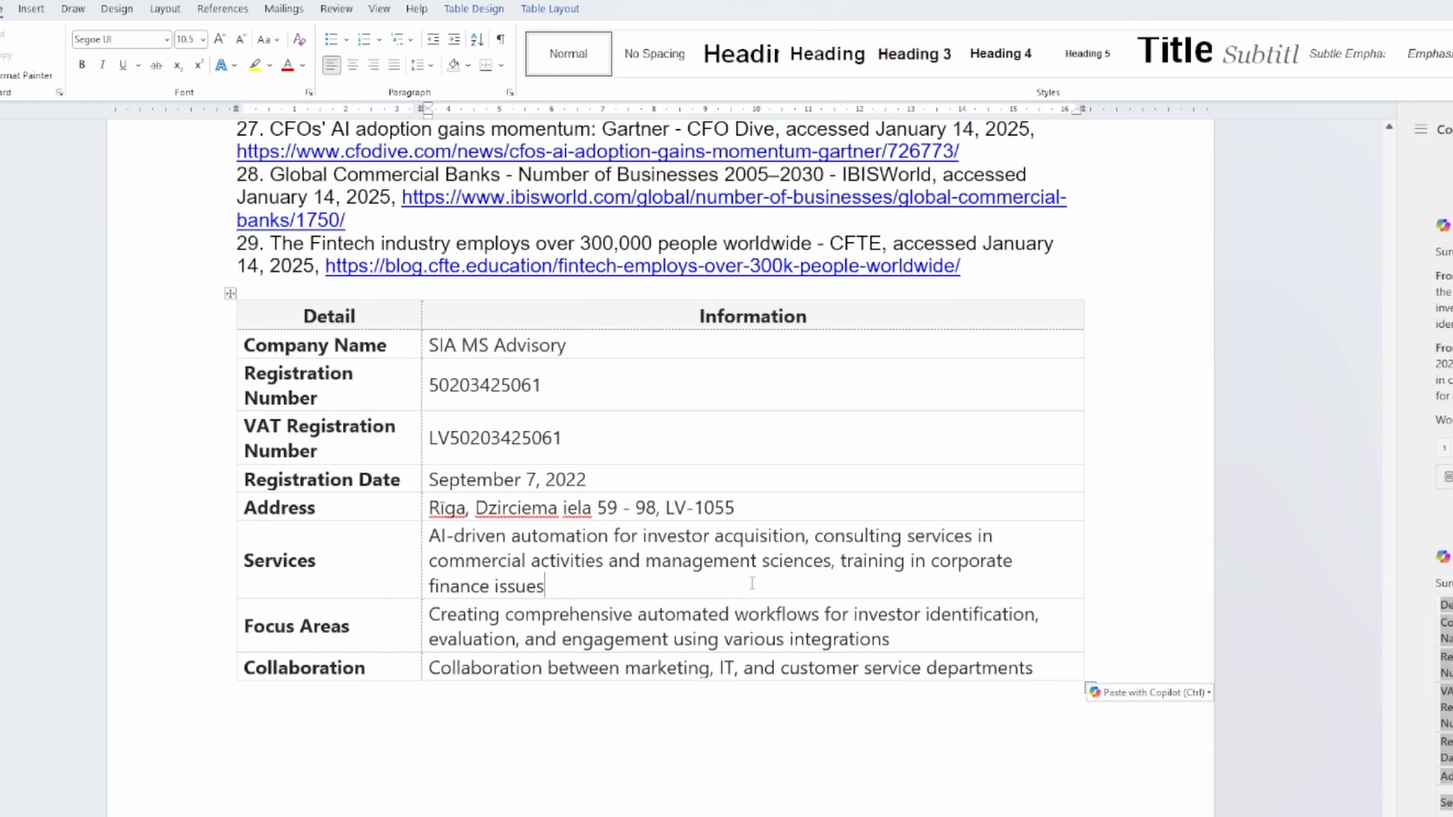
pyautogui.click(367, 310)
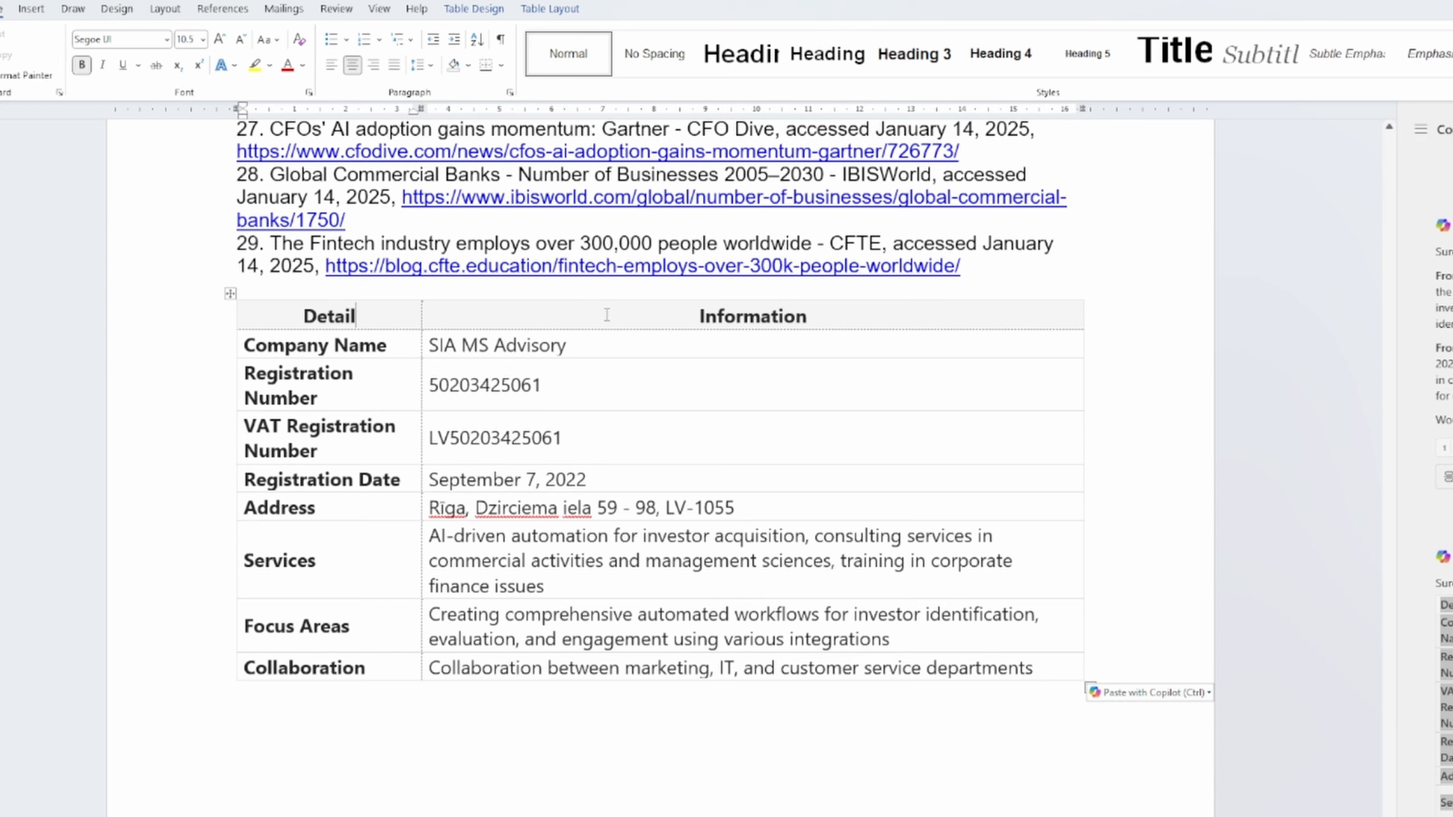
pyautogui.moveTo(423, 323); pyautogui.dragTo(769, 611)
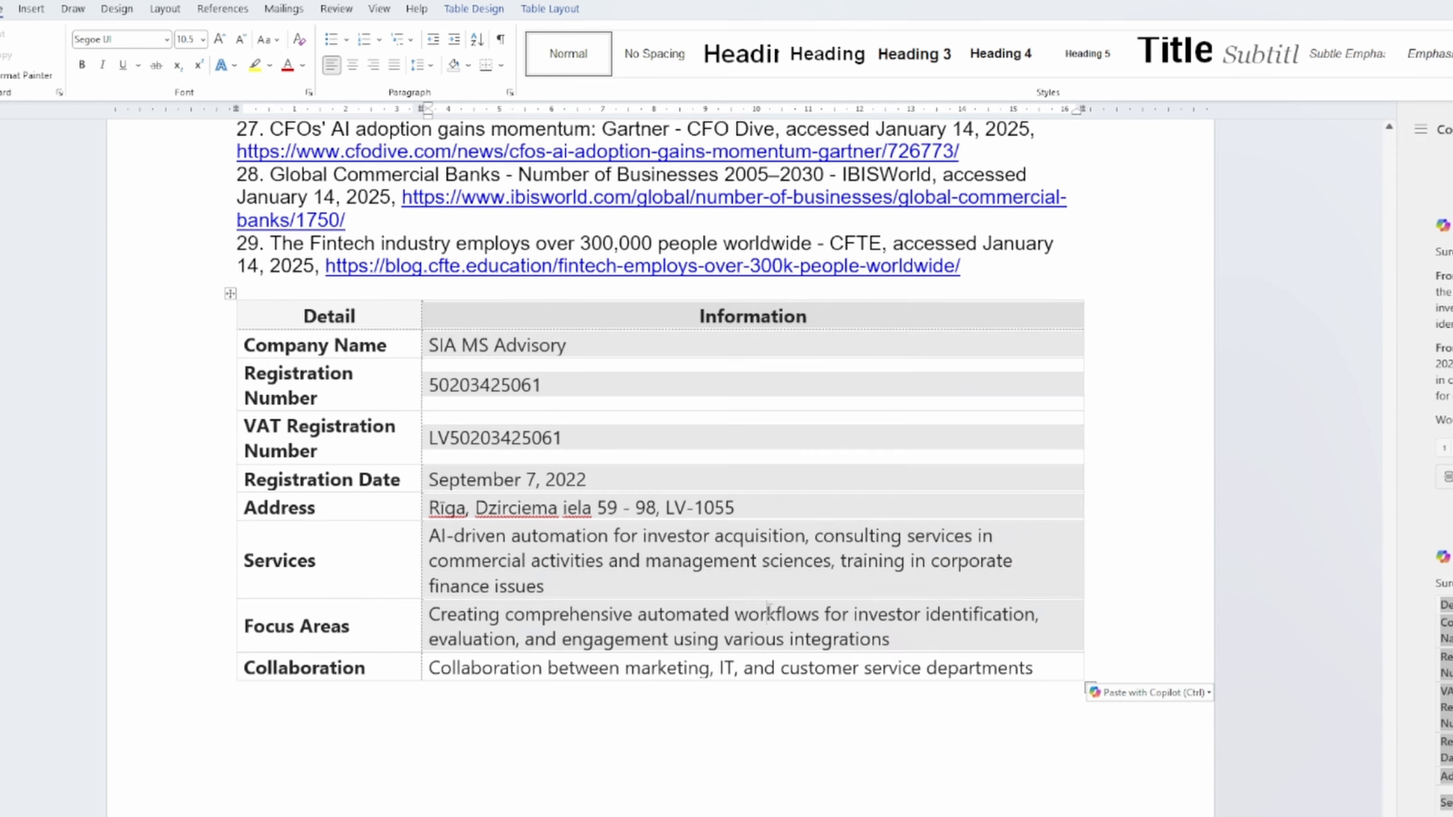
pyautogui.click(768, 612)
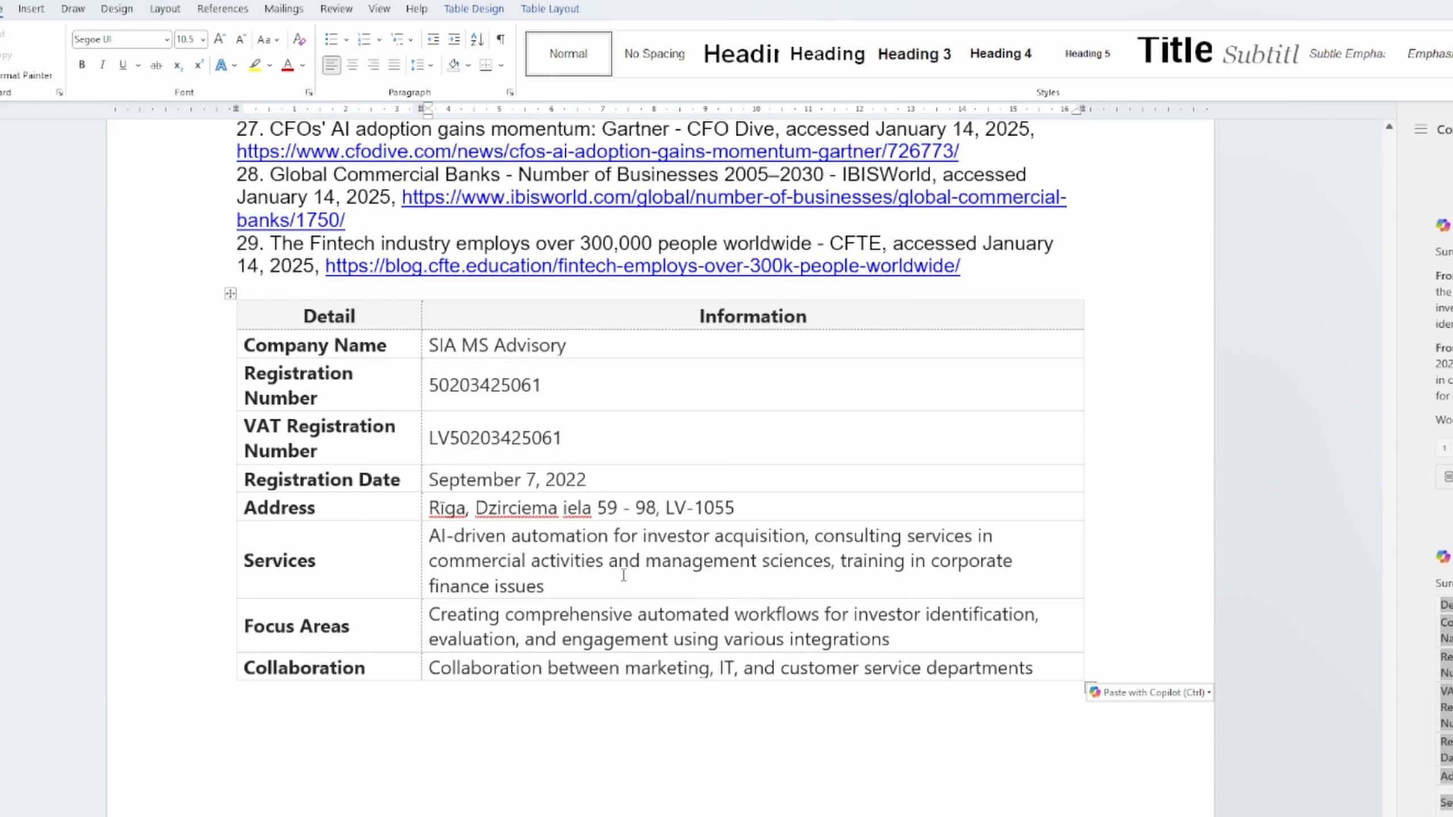
pyautogui.click(377, 698)
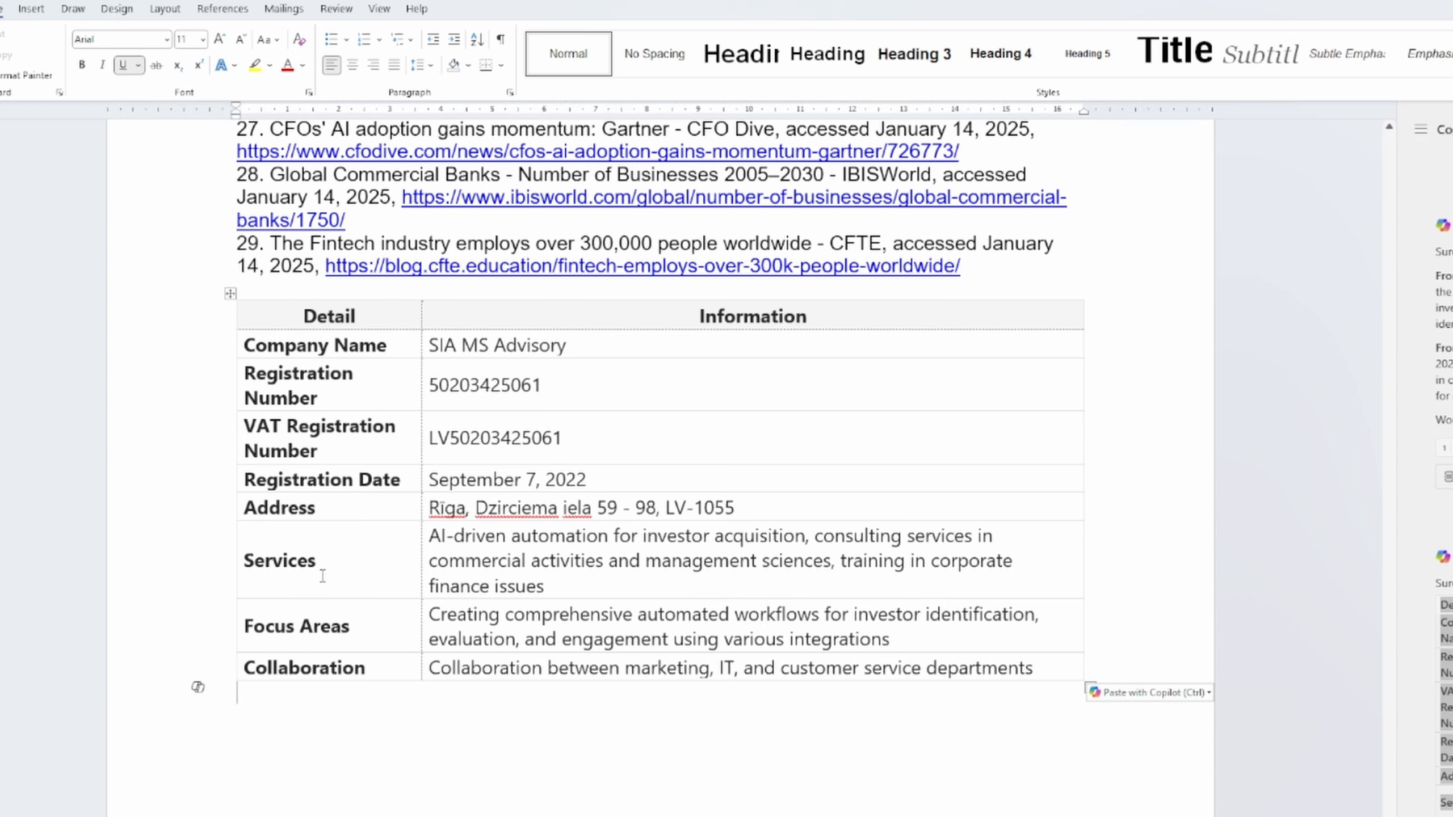
# Delete the Services, Focus Areas and Collaboration rows from the table
pyautogui.moveTo(369, 554); pyautogui.dragTo(1020, 655)
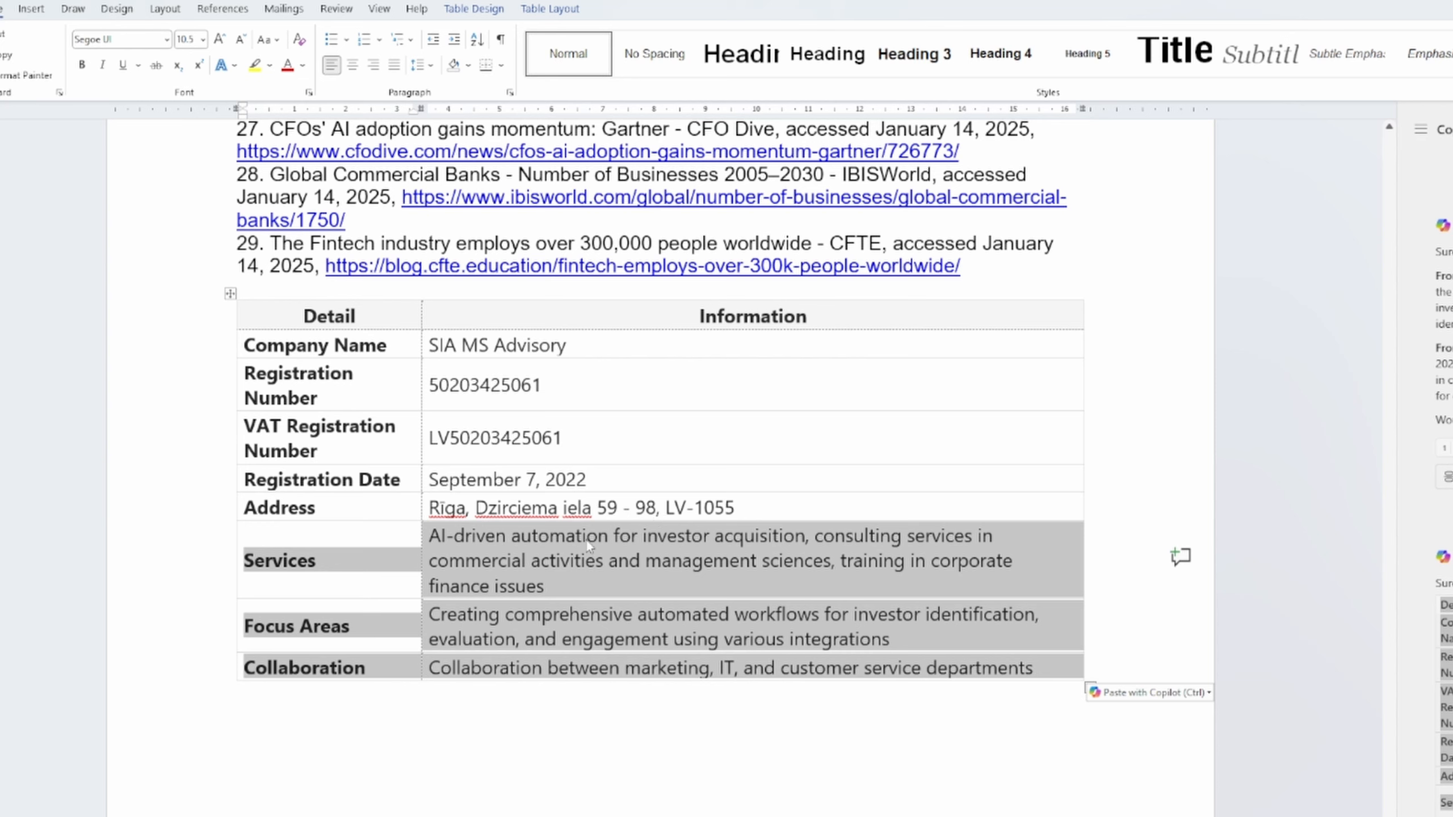
pyautogui.click(550, 8)
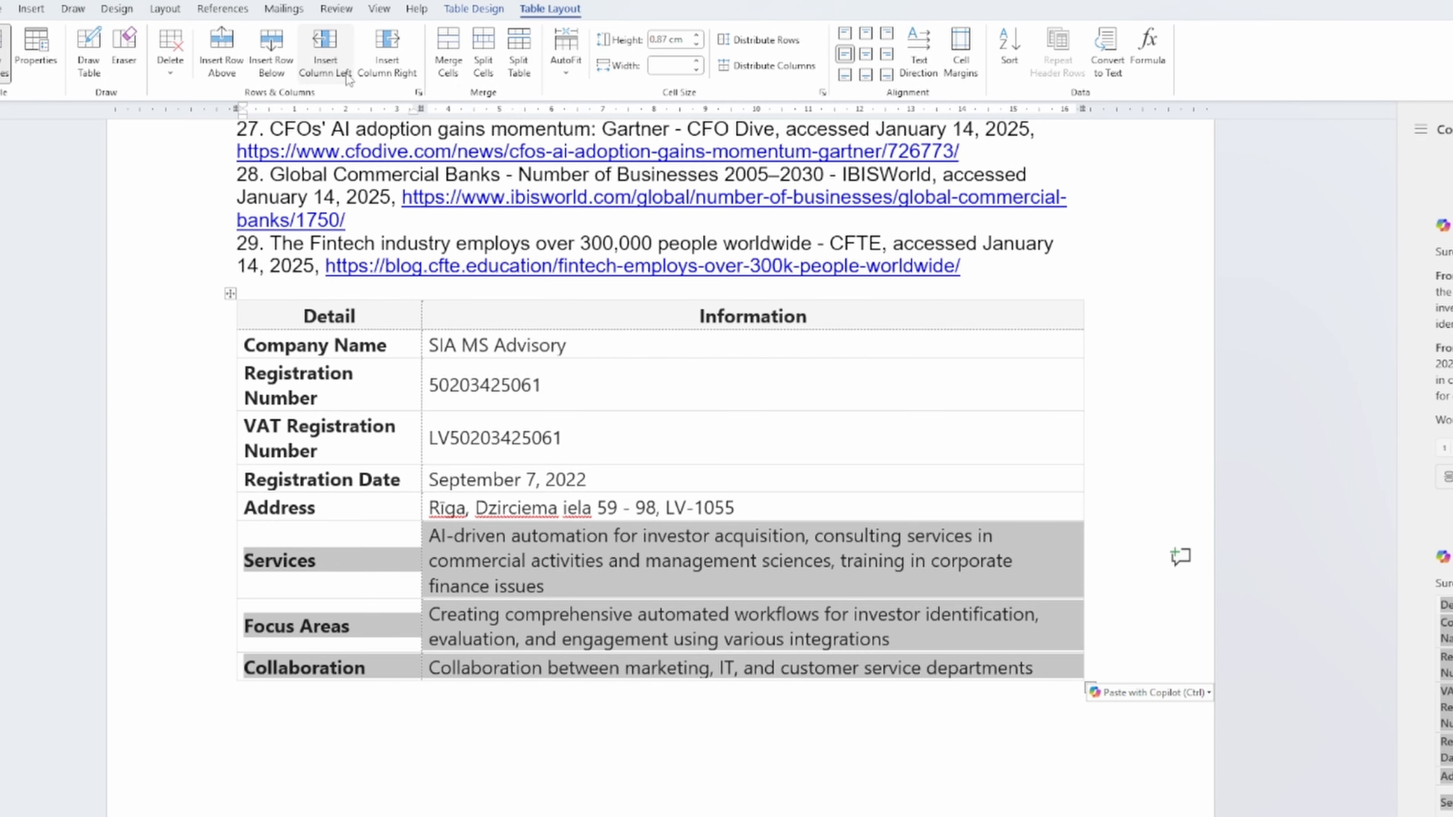
pyautogui.click(170, 55)
pyautogui.click(197, 142)
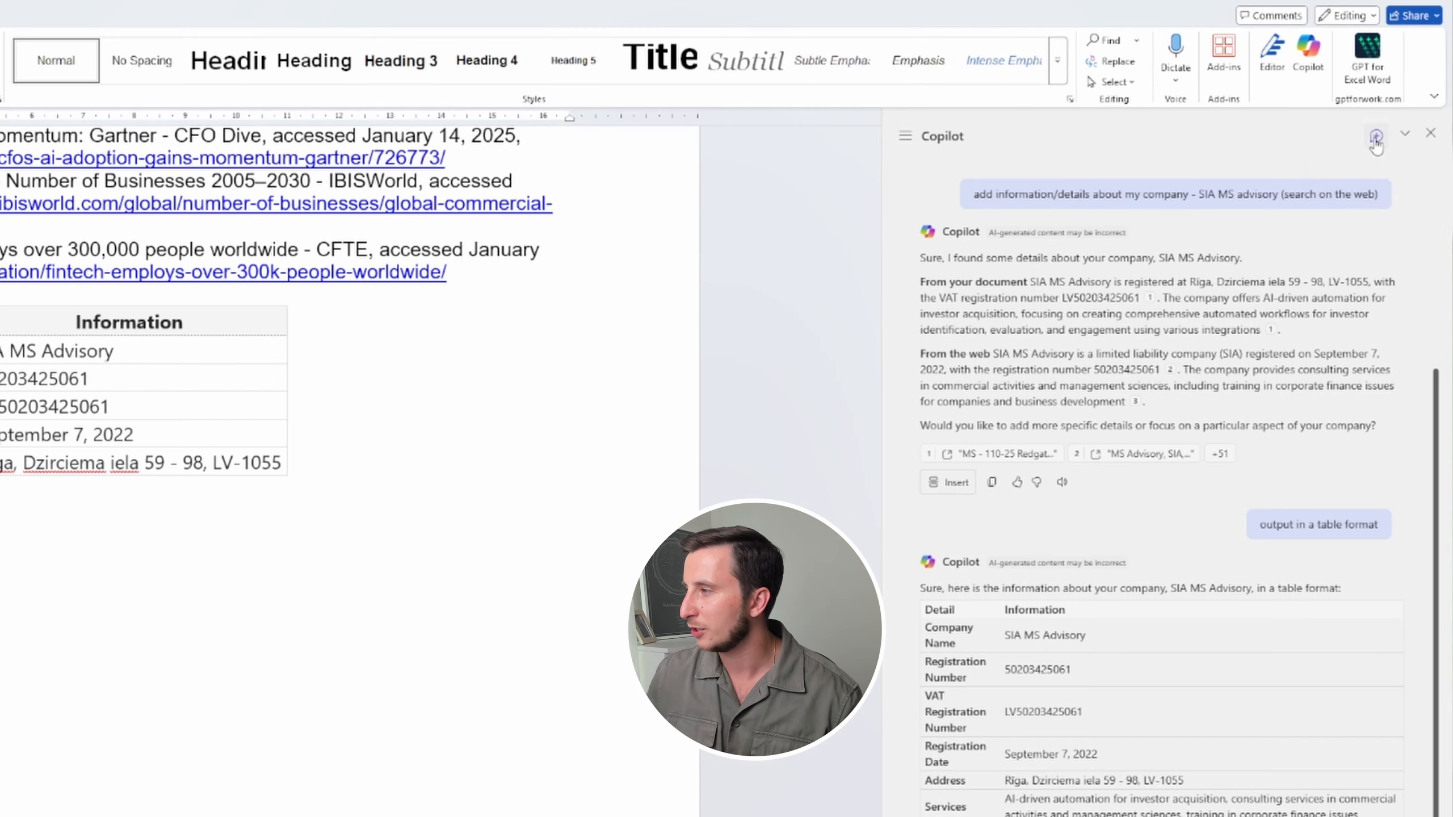
# In a new Copilot chat, request 'Generate an audio overview from this document'
pyautogui.click(1374, 136)
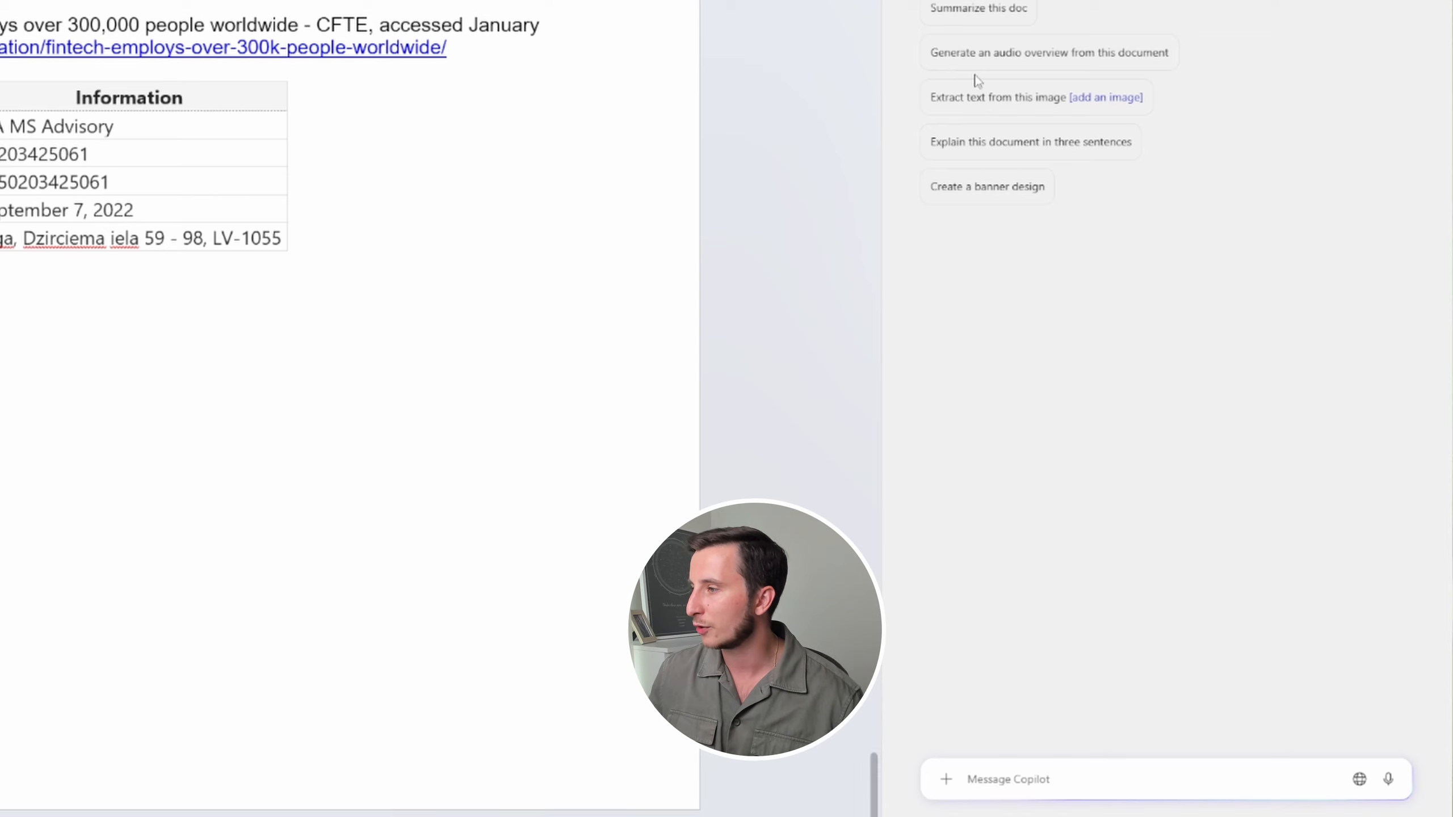
pyautogui.click(1013, 65)
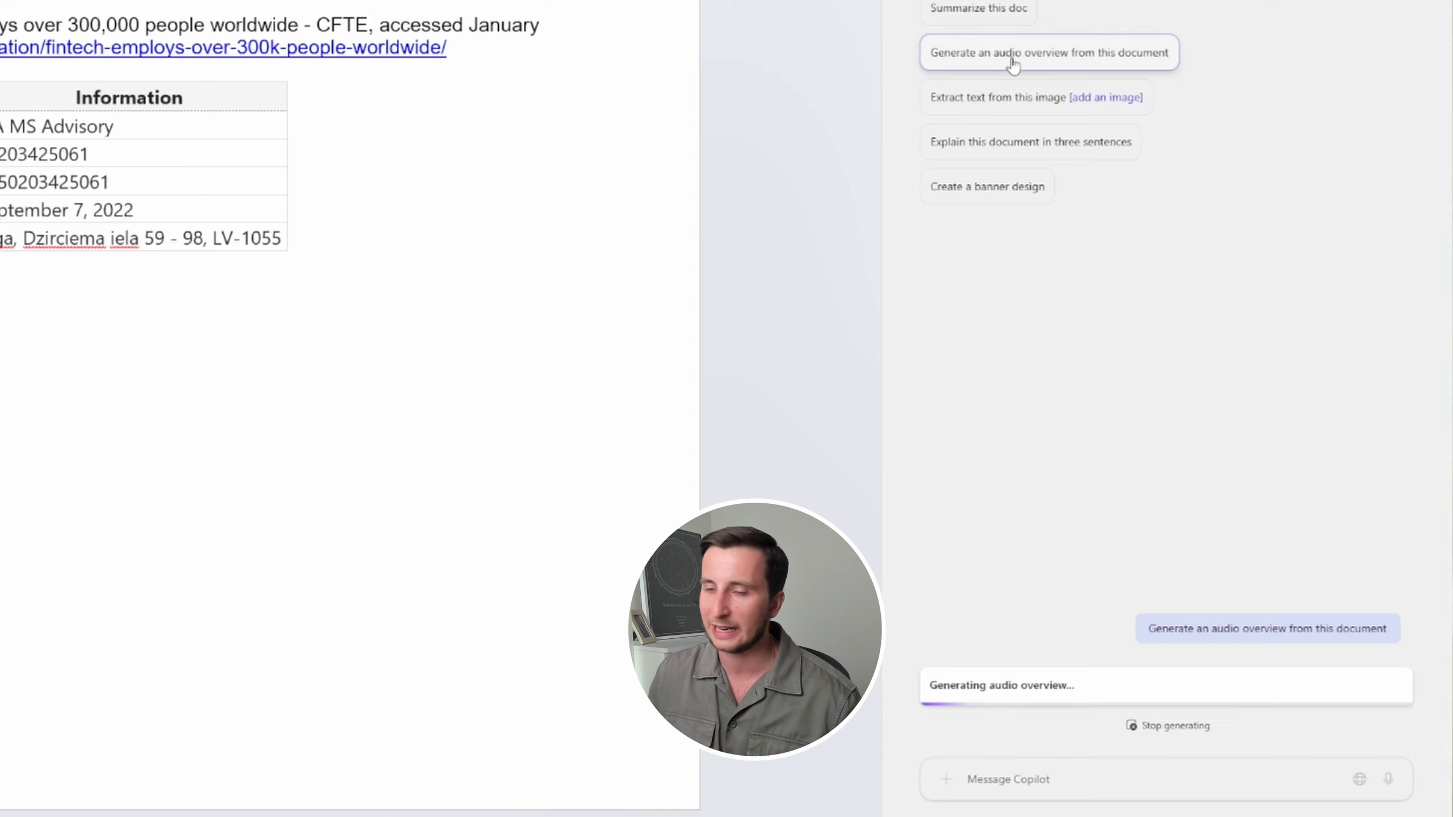